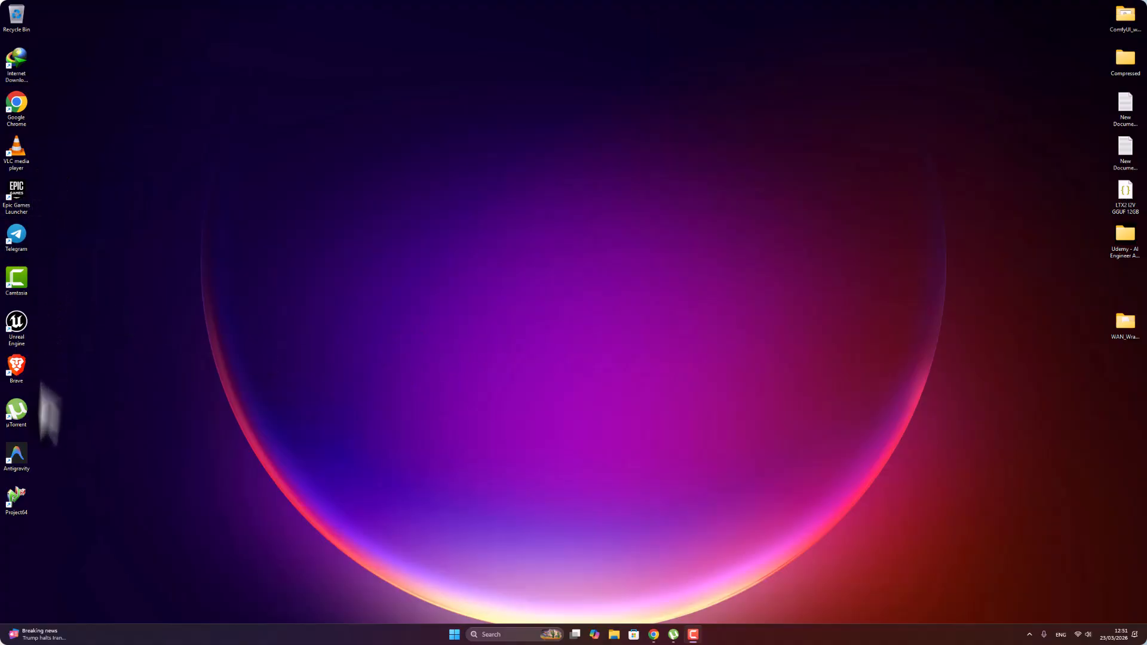
- Launch Unreal Engine and create a new project from the Third Person games template
double_click(15, 332)
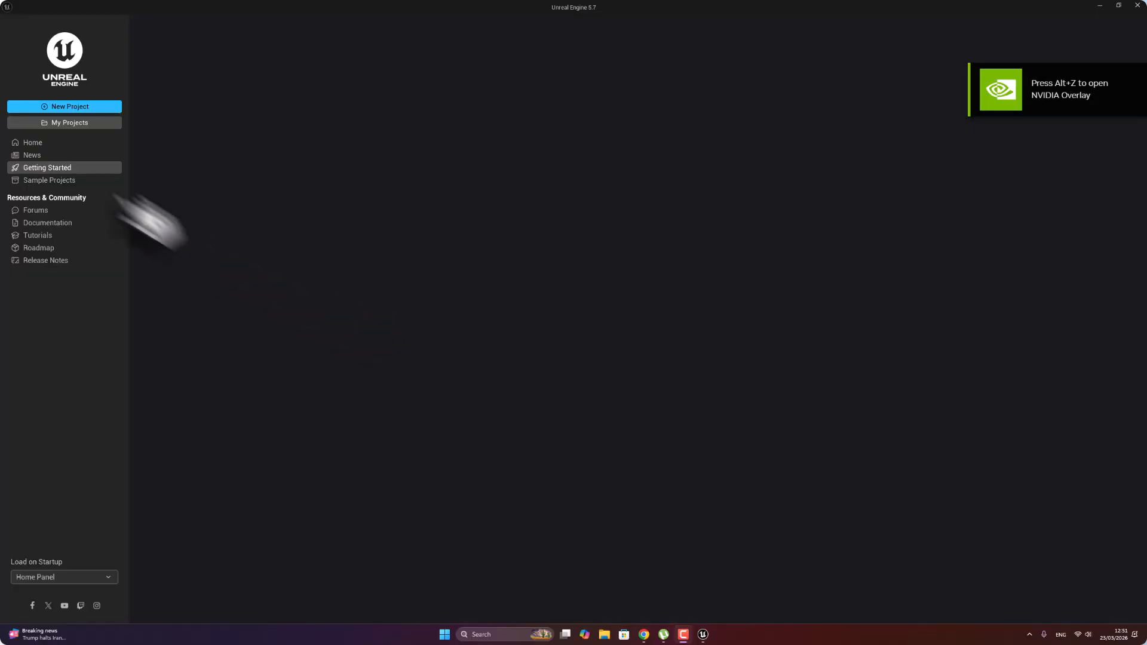
click(52, 109)
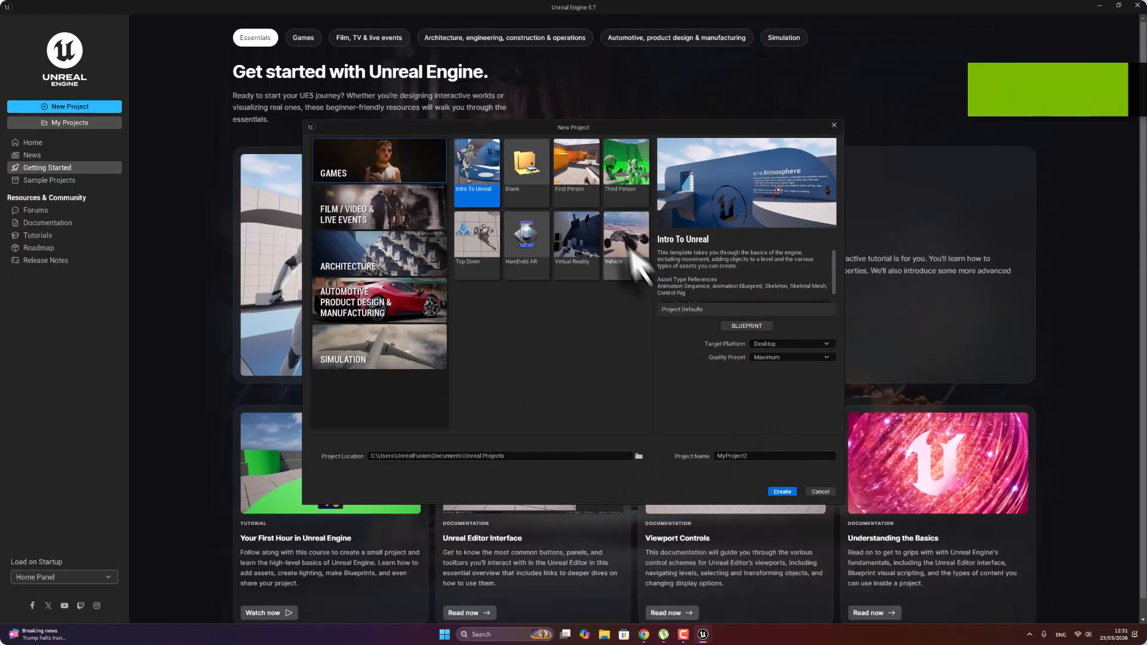
click(626, 174)
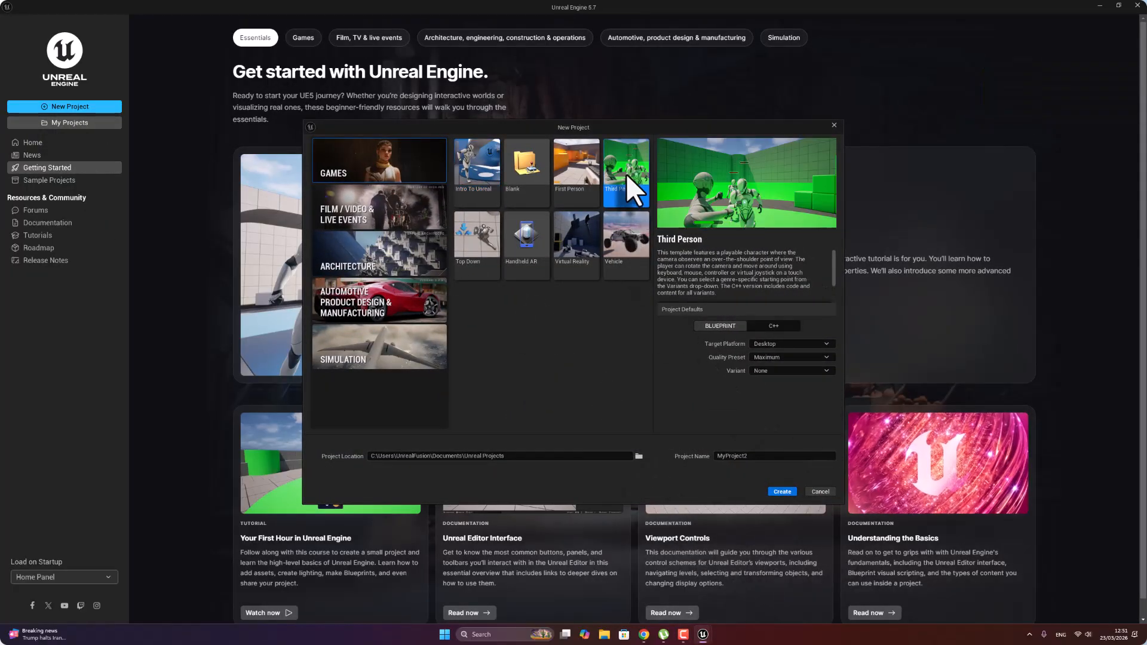
click(784, 494)
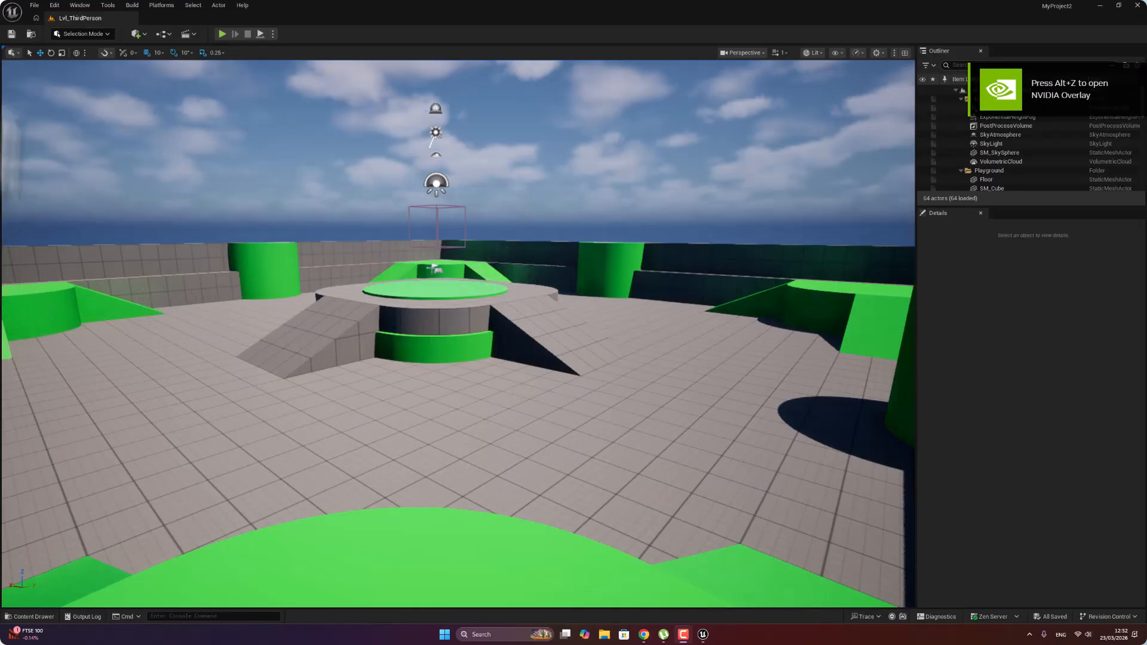
- Create a new level from the template that has a floor, sky lighting and a player start
click(34, 6)
click(91, 47)
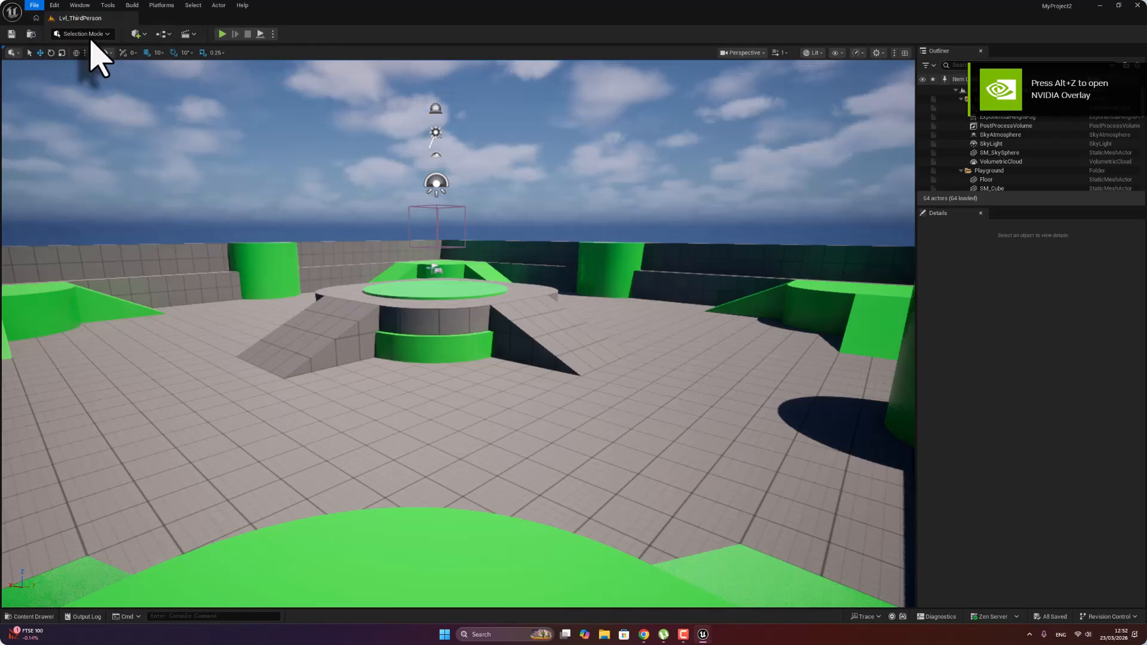
click(582, 258)
click(630, 401)
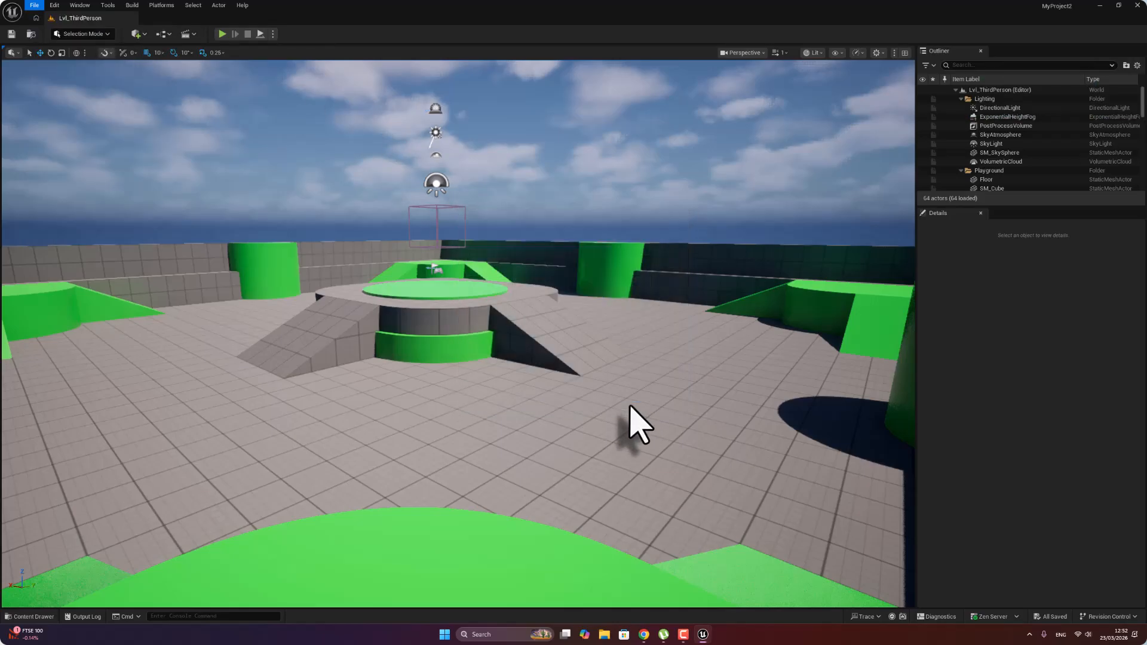
right_drag(413, 364, 413, 454)
scroll(414, 365, down, 10)
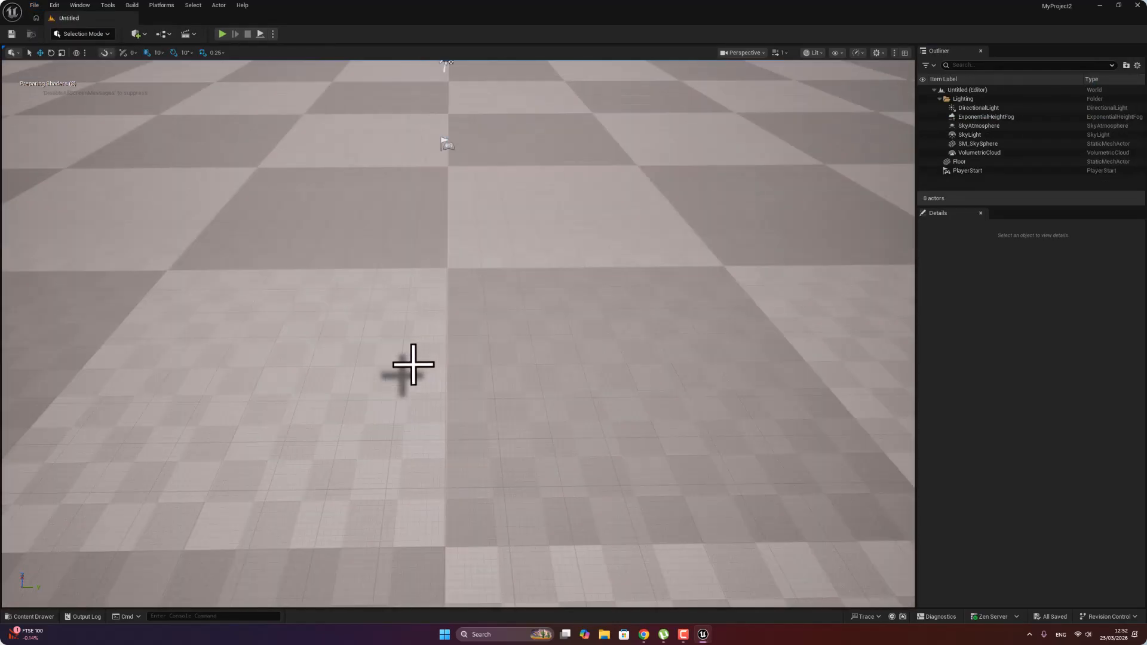
scroll(413, 365, down, 5)
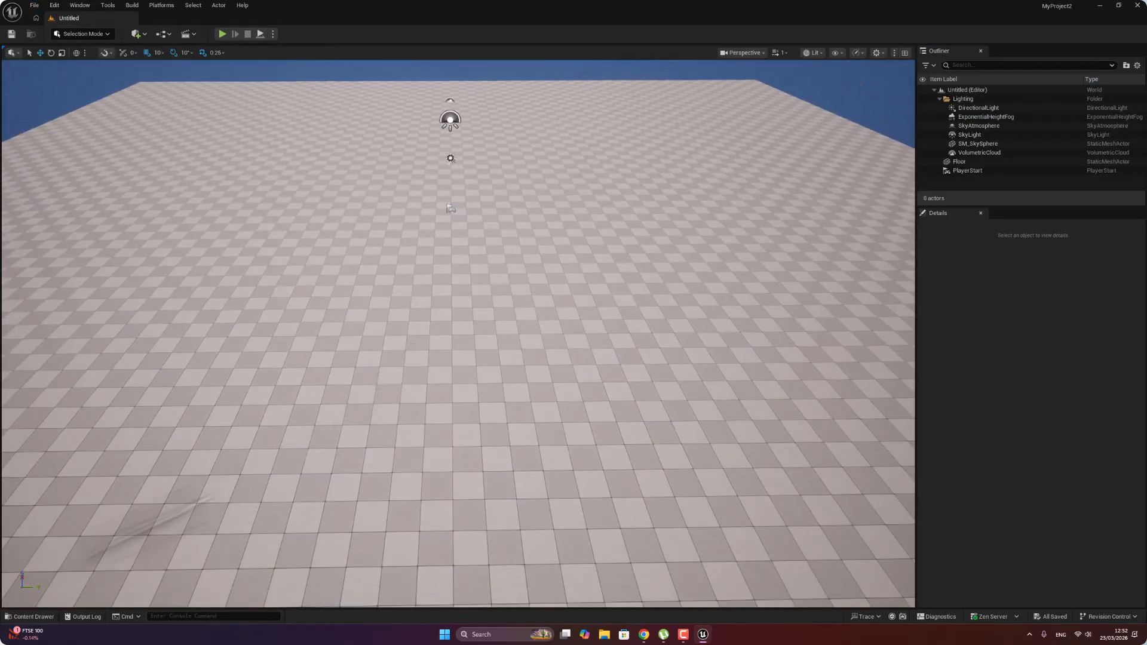
- Open the Fab asset marketplace from the project content and search it for "grass"
click(15, 619)
click(247, 411)
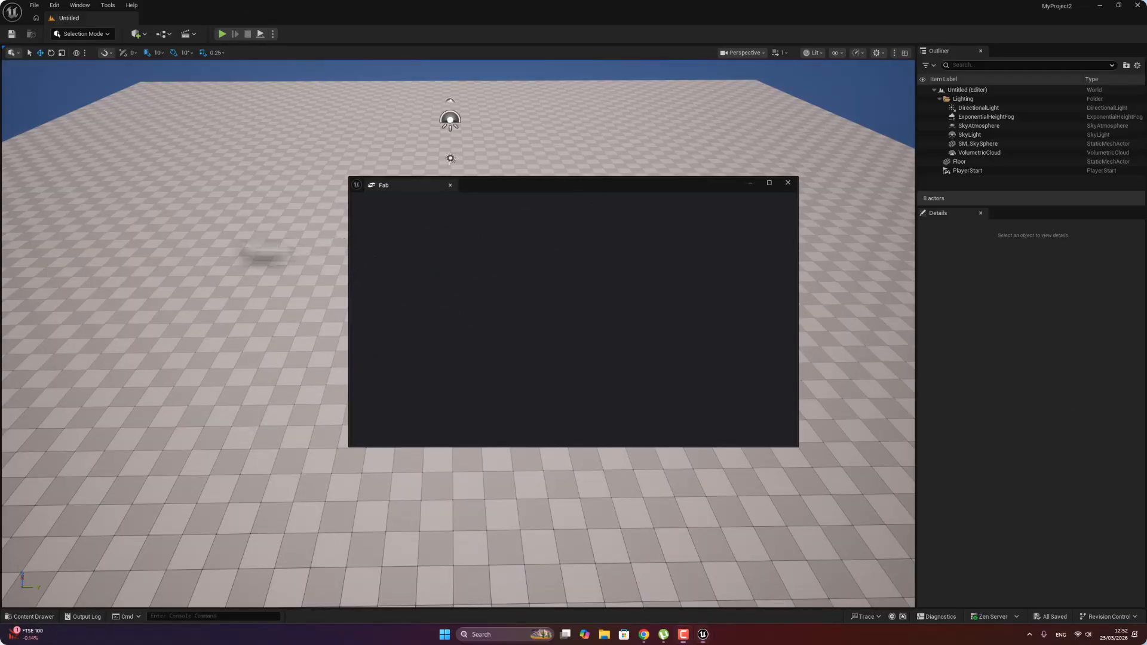
text(grass)
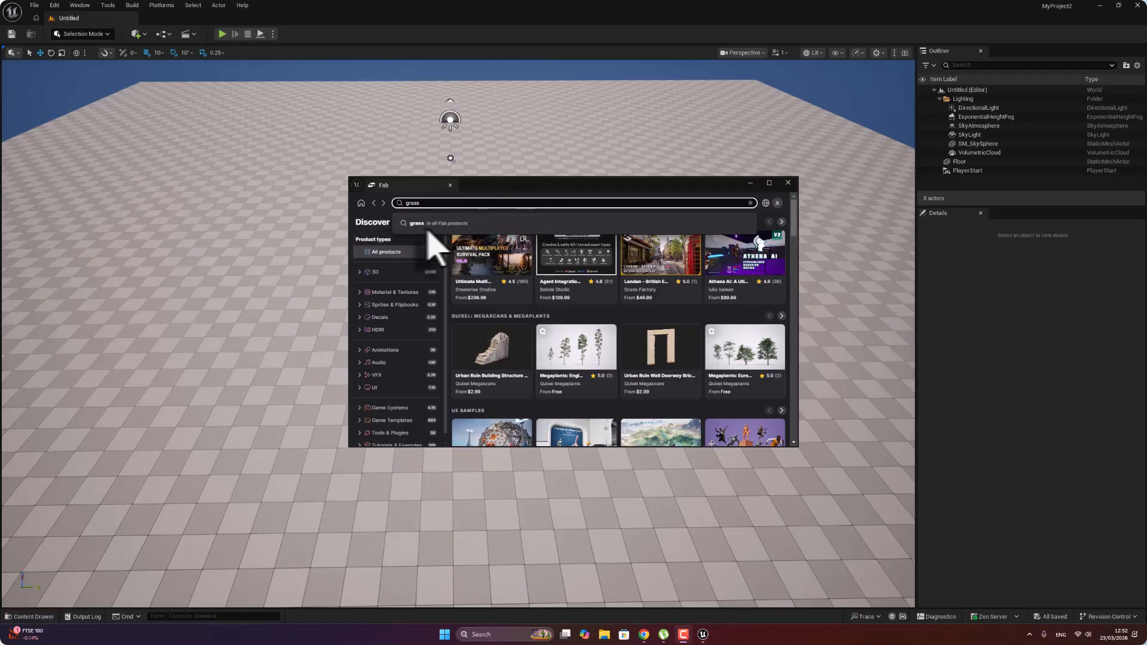
click(422, 226)
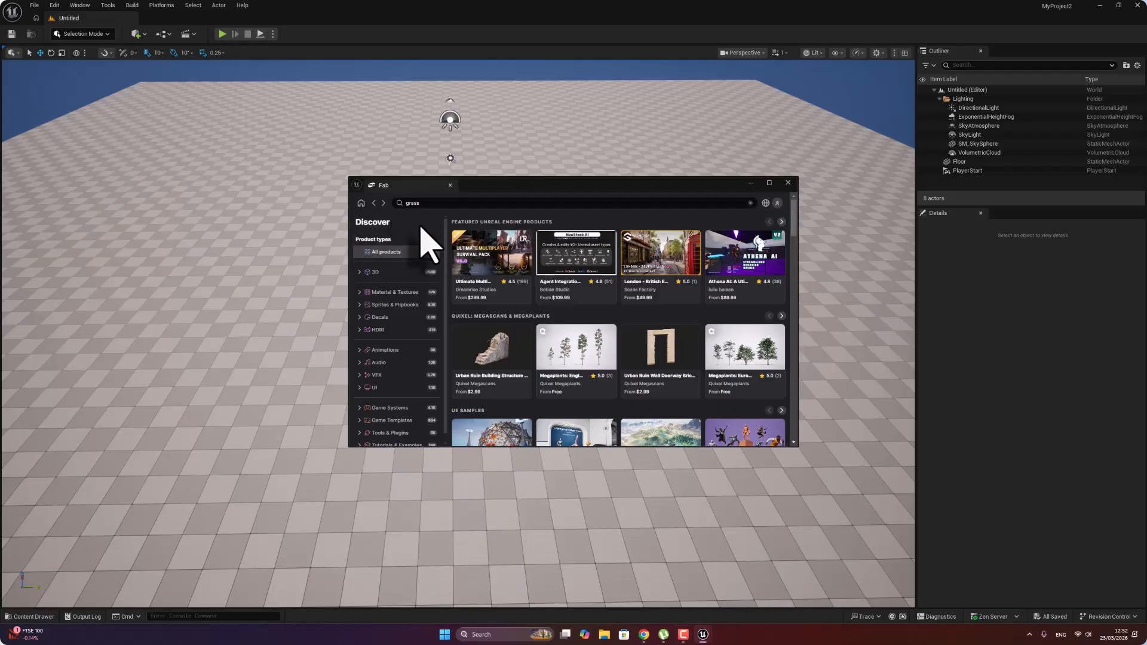
click(477, 203)
key(Return)
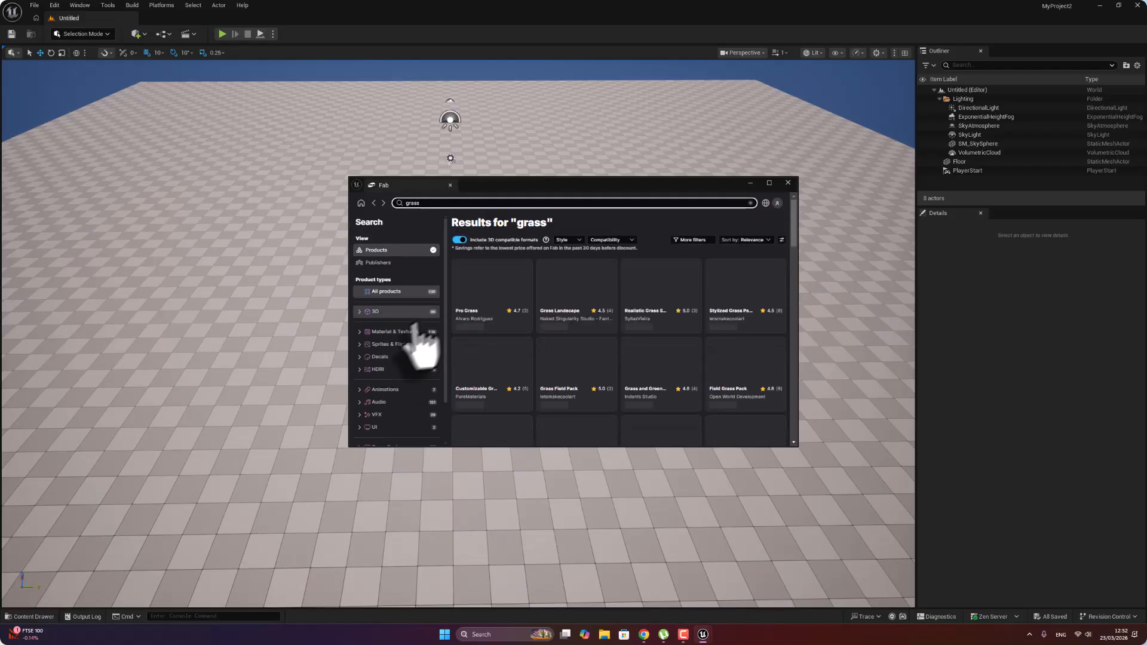
- Narrow the grass results to the Material & Textures product type and show only free products
click(371, 332)
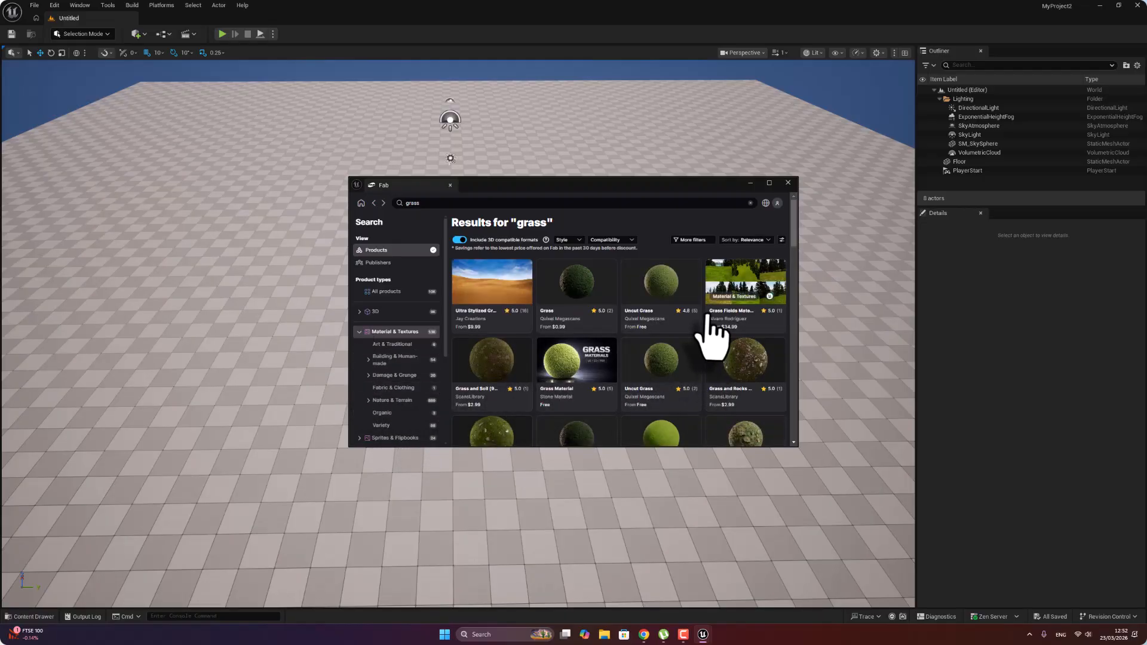
scroll(699, 317, down, 3)
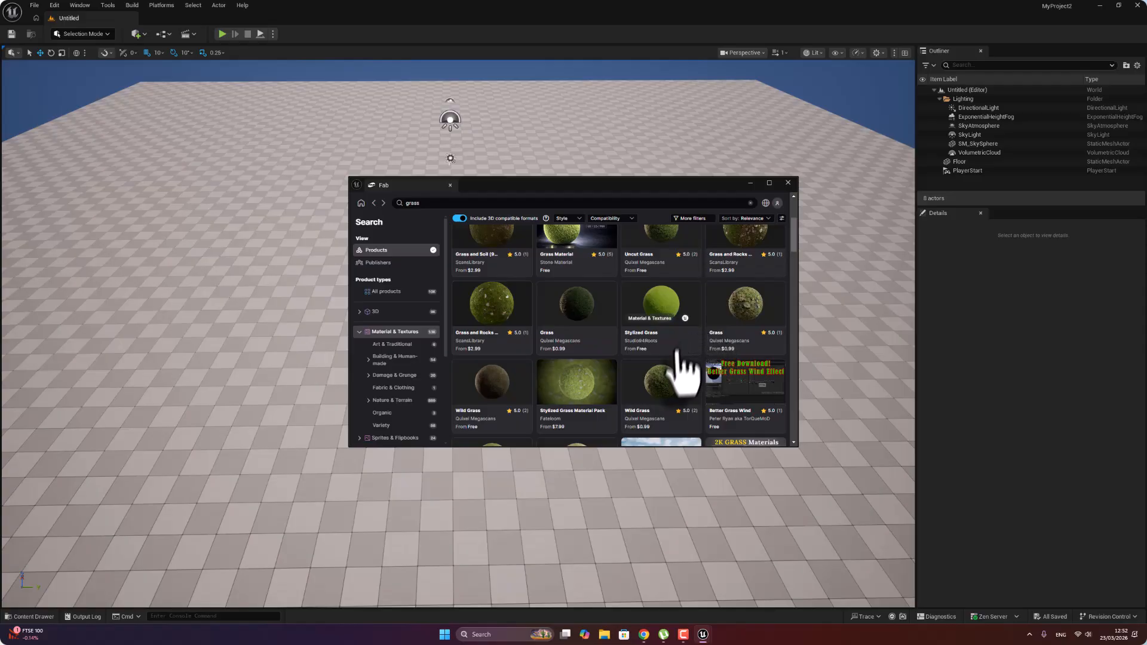
click(695, 219)
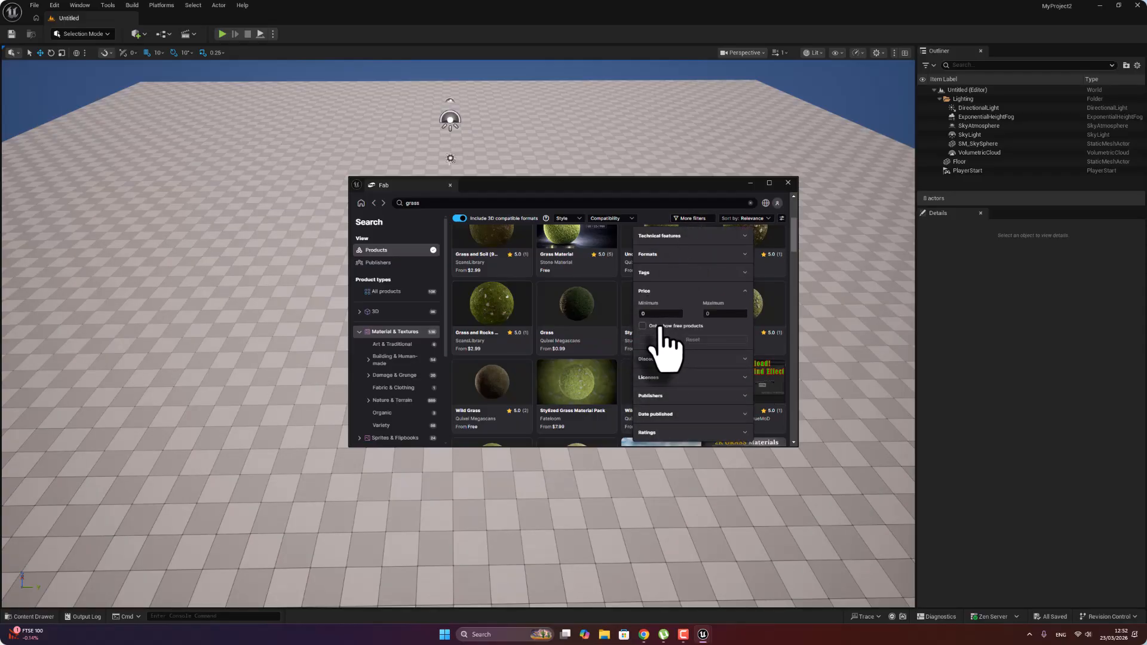
click(660, 327)
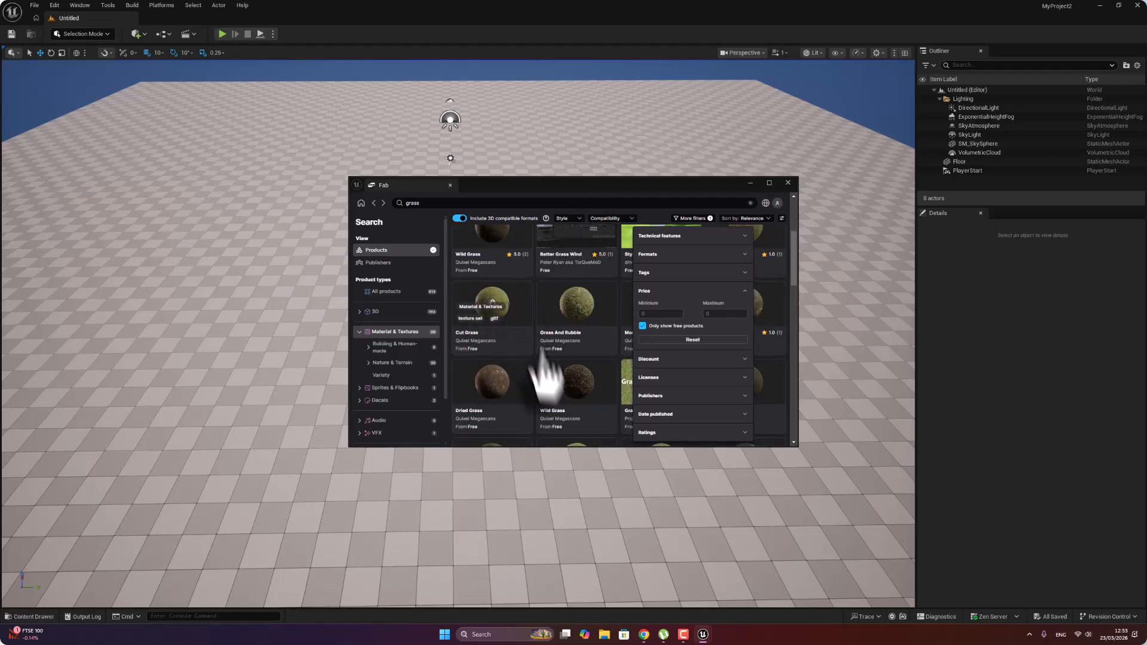
- Open the free Mossy Grass surface by Quixel Megascans and set its download quality to Raw quality
scroll(547, 383, down, 2)
click(601, 368)
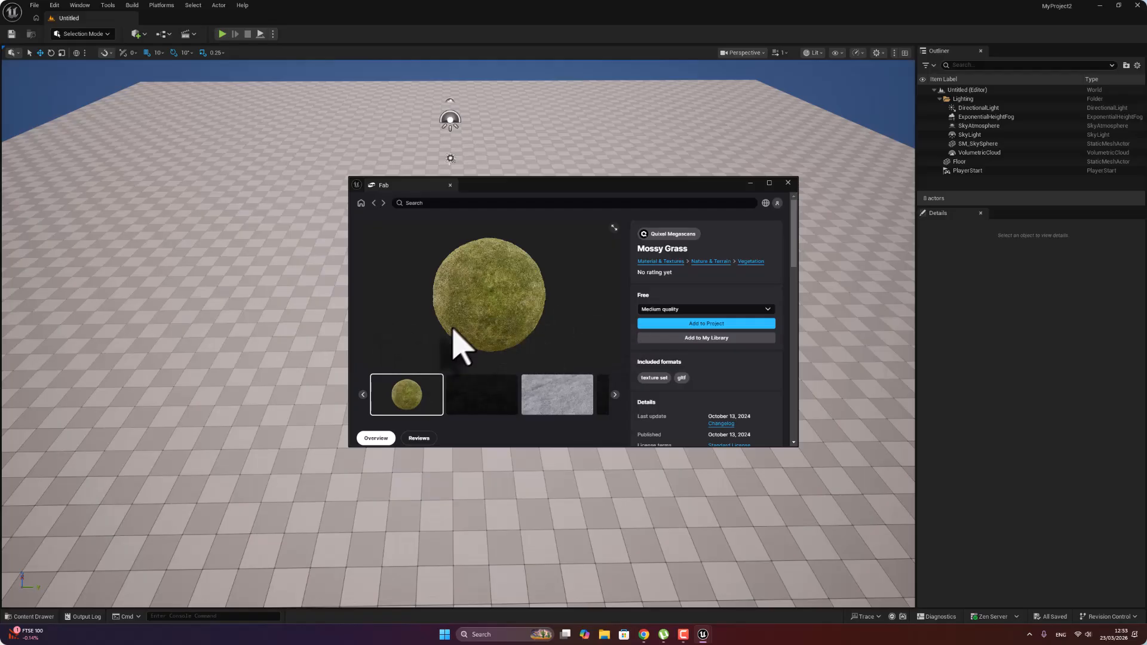
click(674, 309)
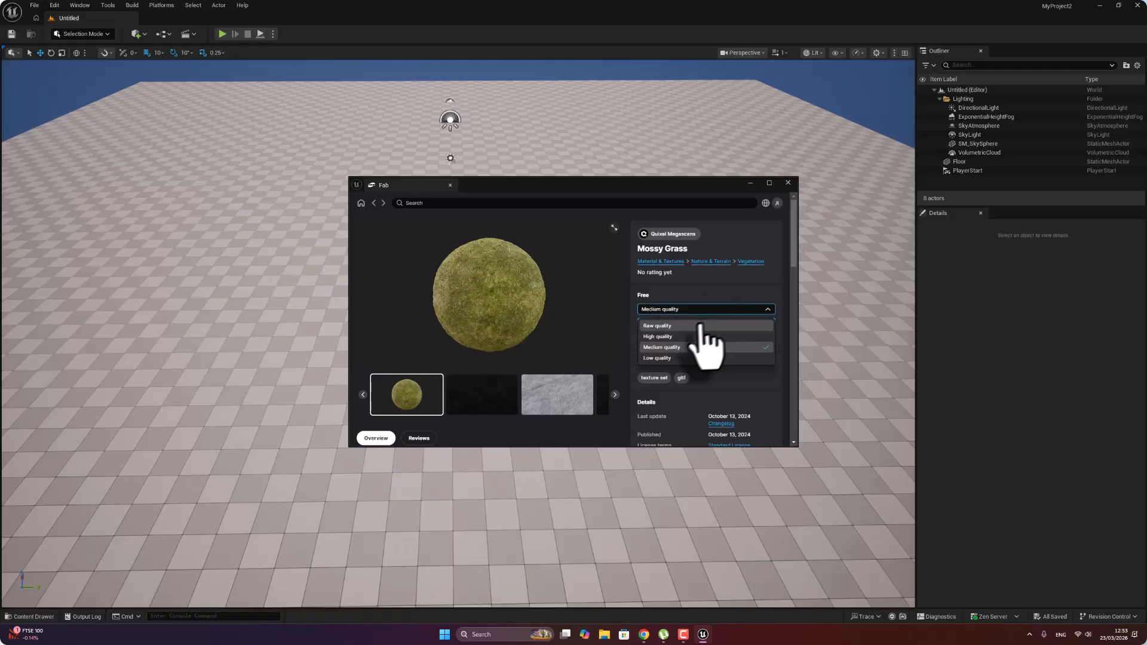
click(655, 326)
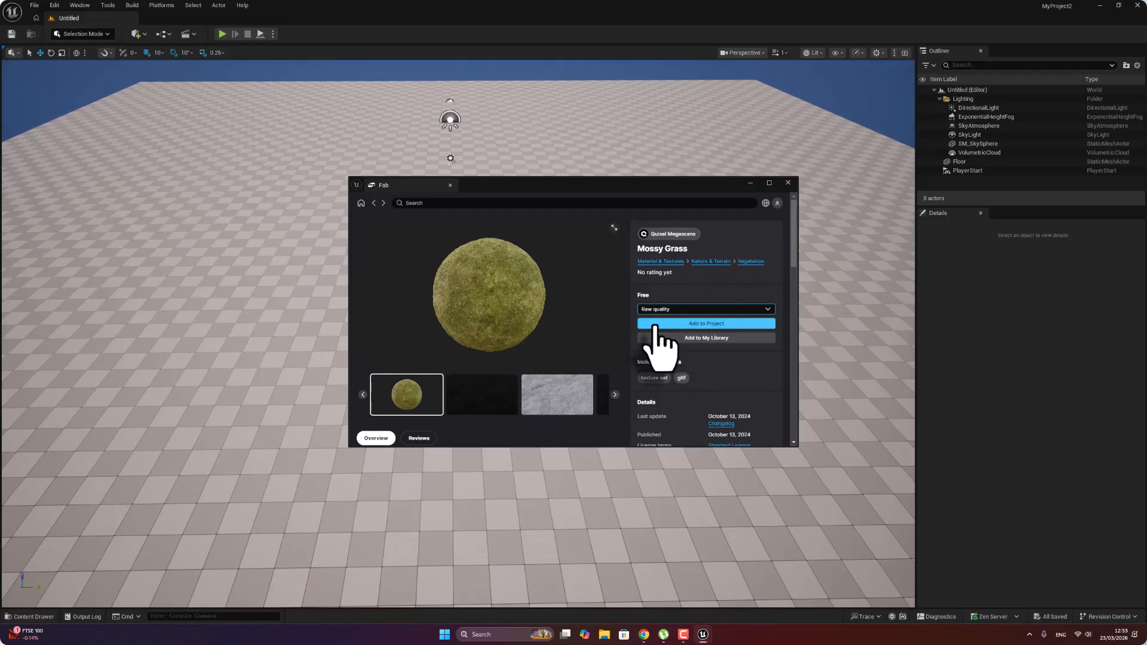
- Add the Mossy Grass surface to the project, accepting the Fab End User License Agreement, and close Fab
click(725, 324)
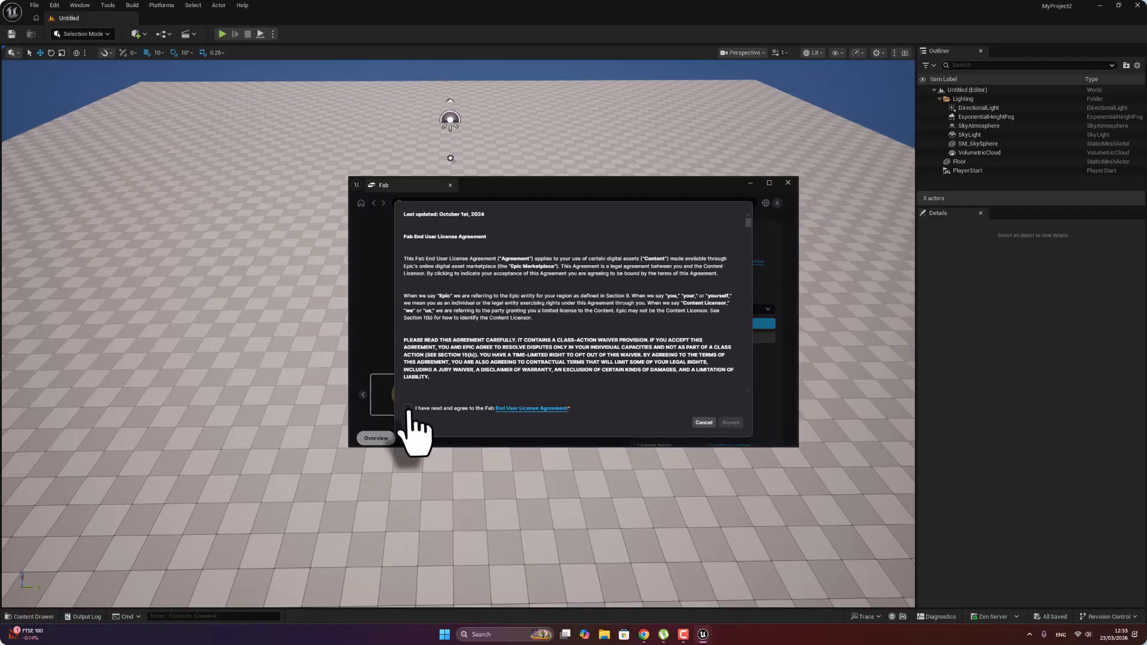
click(407, 409)
click(741, 422)
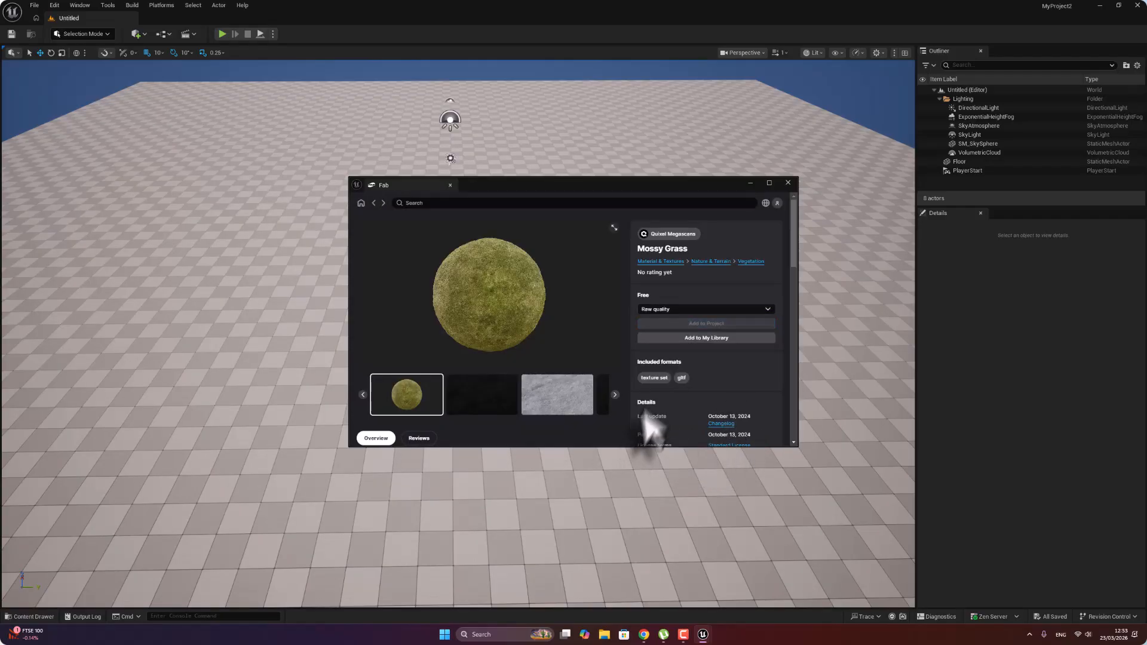
click(669, 325)
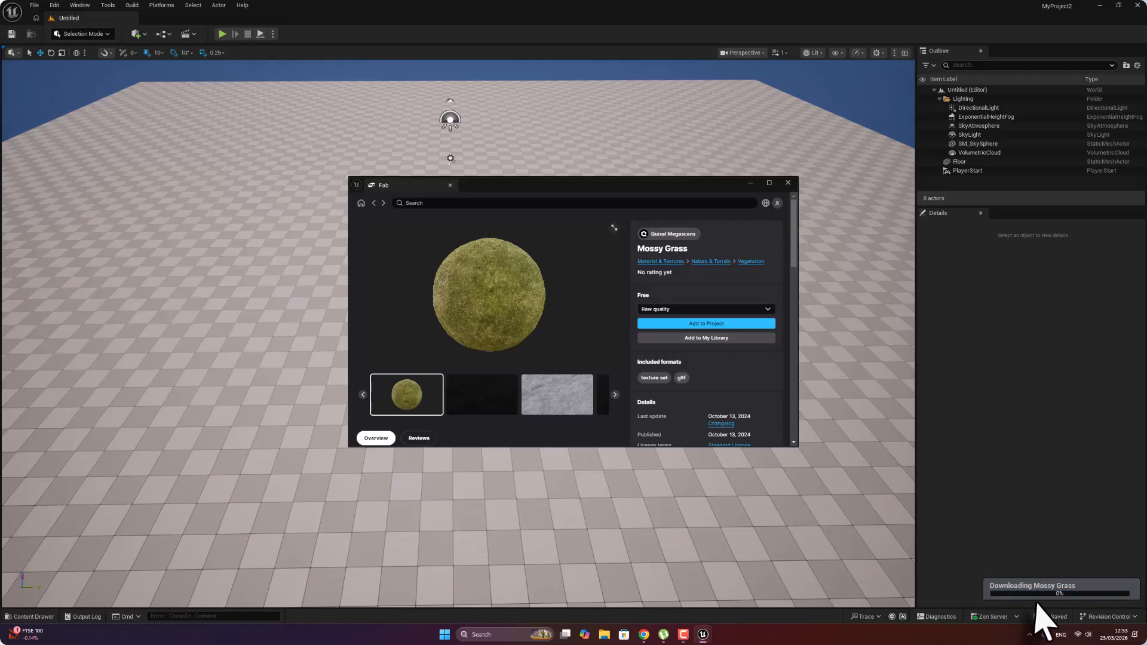
click(215, 272)
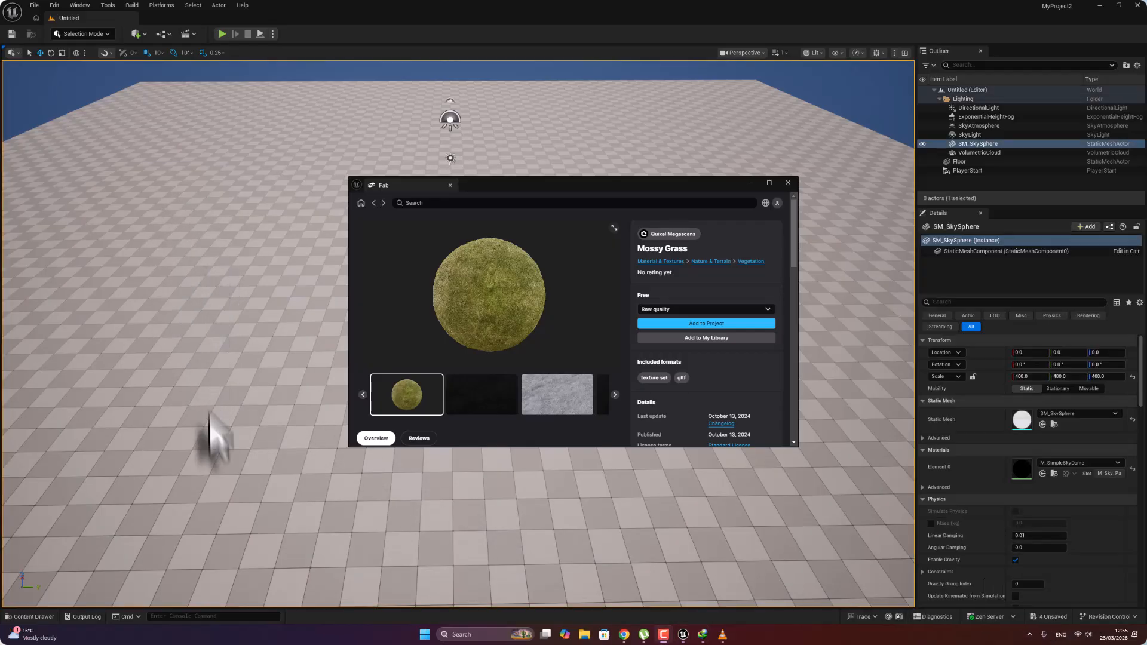
click(789, 183)
- Save the current level as NewMap in the Content folder
click(36, 5)
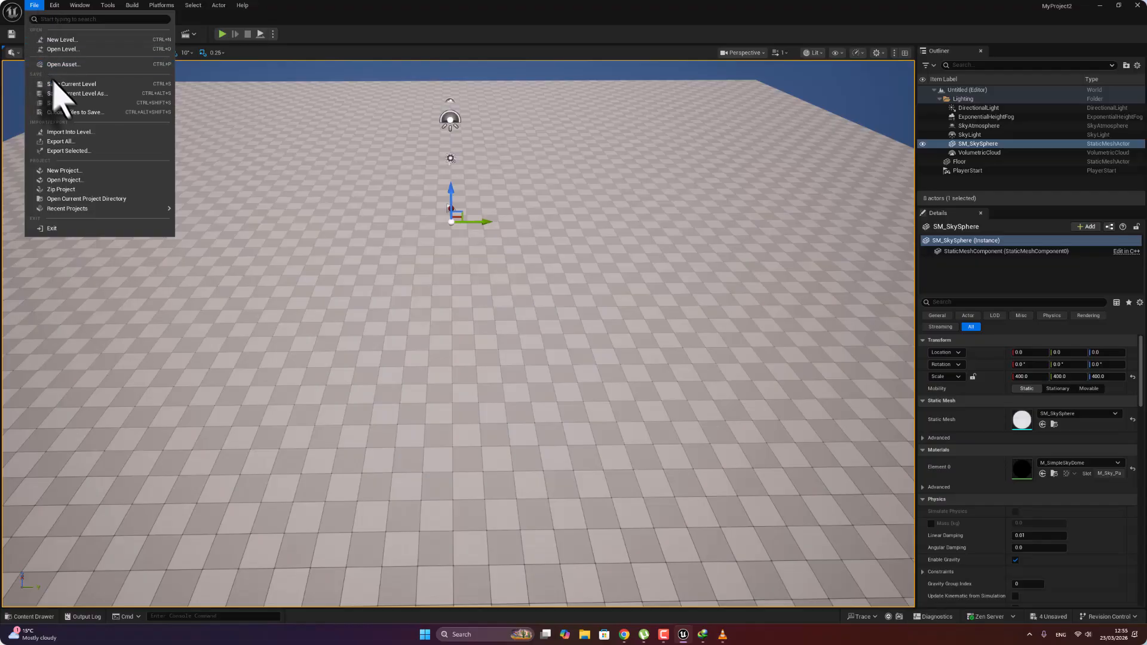
click(101, 87)
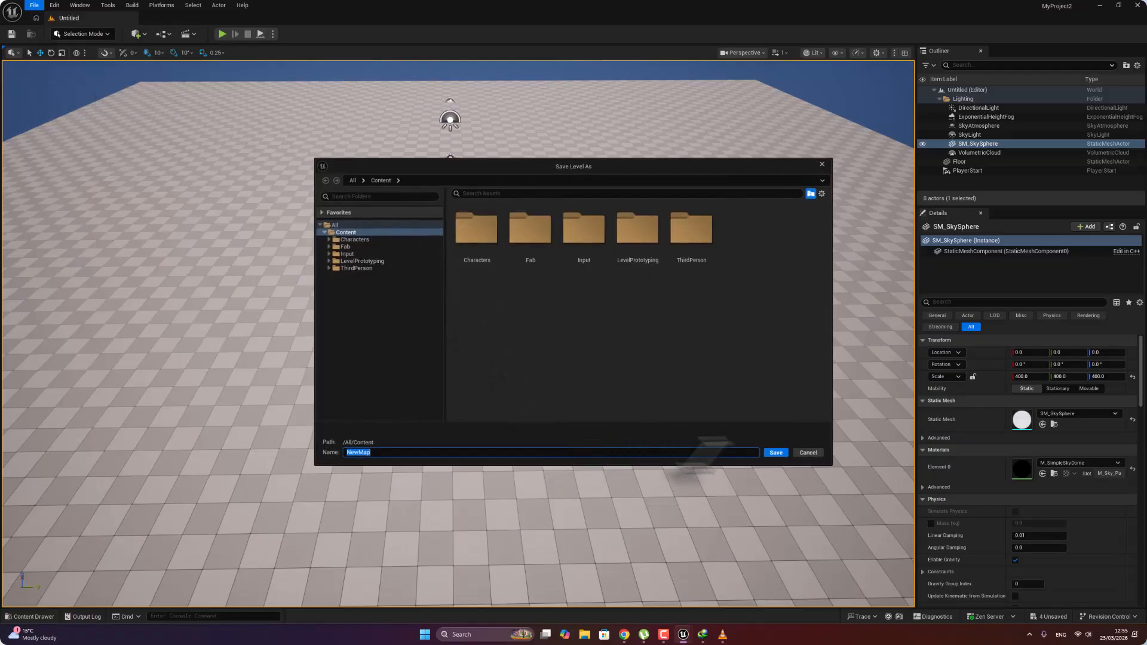
click(770, 452)
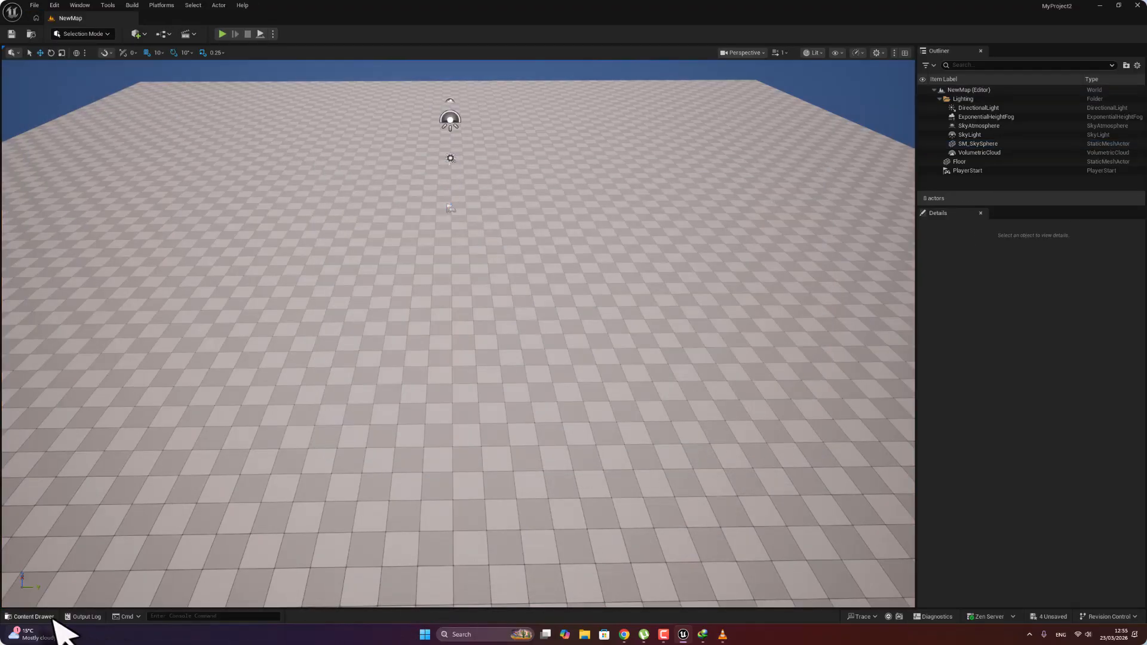
- Create a new material named Texture-VarMt in the project's Content folder
click(33, 617)
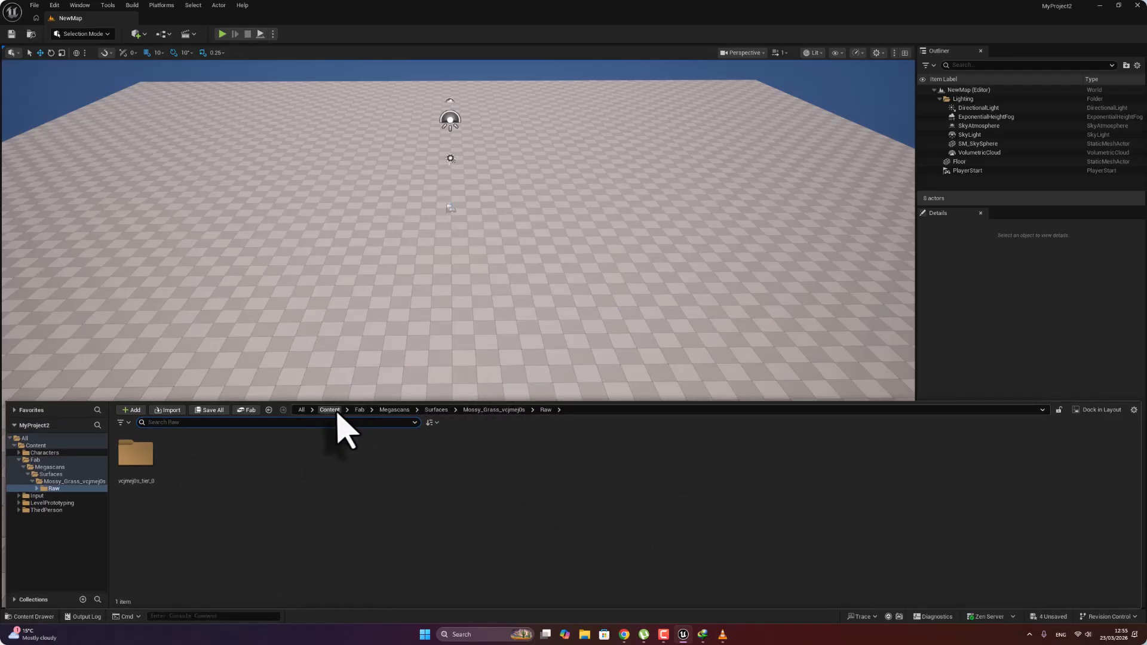
click(336, 411)
right_click(483, 499)
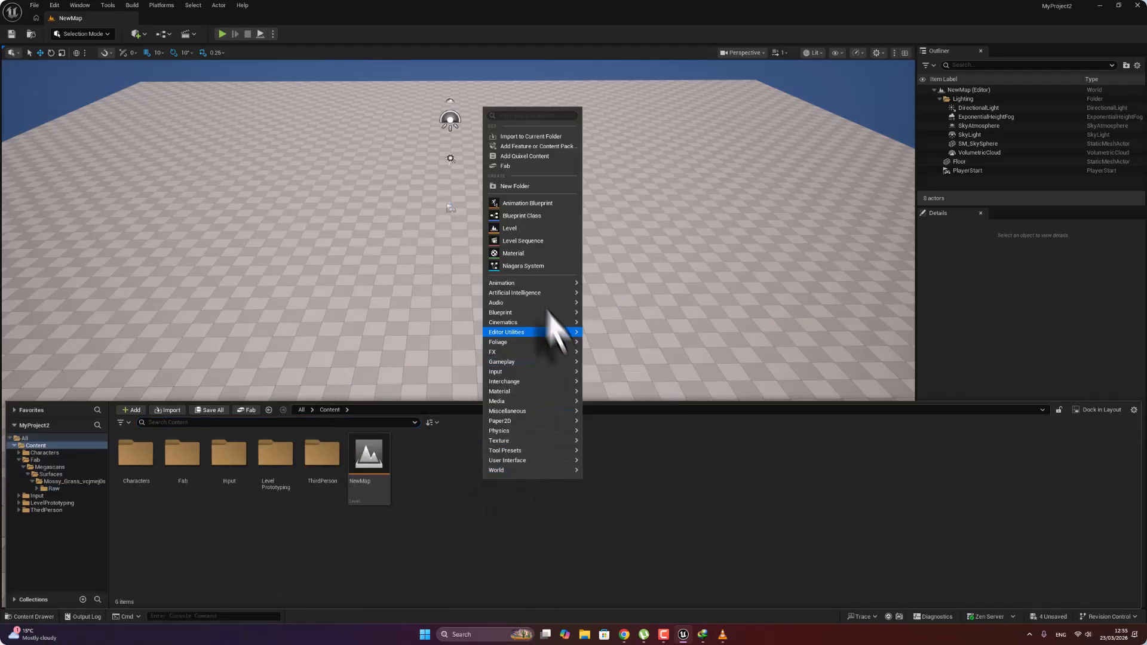
click(538, 253)
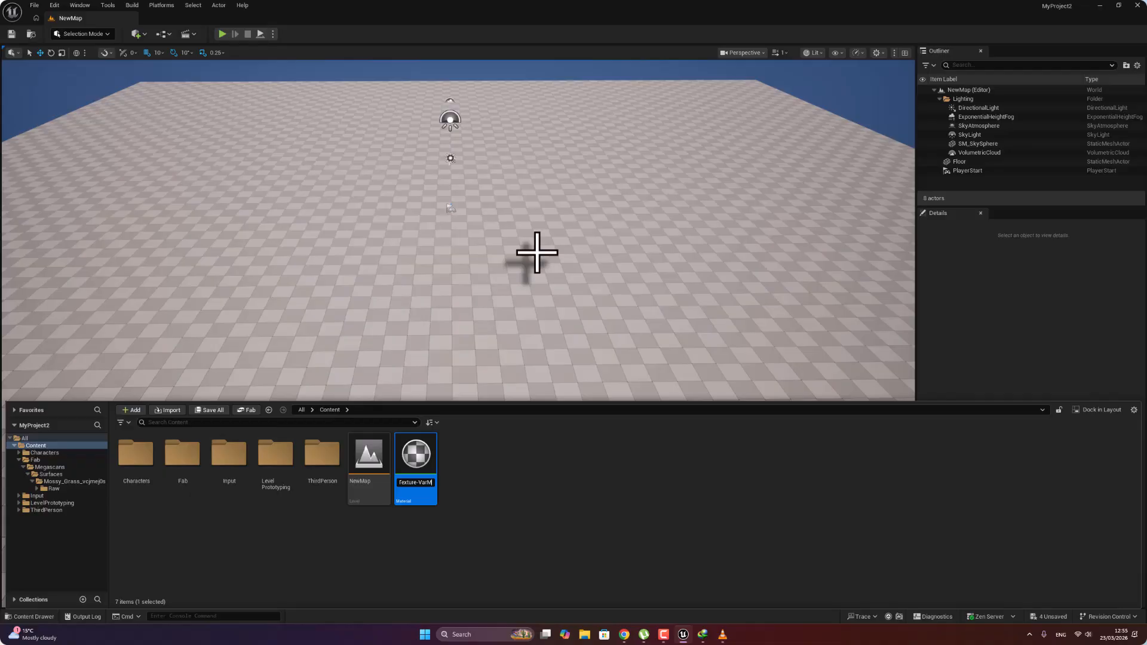
key(Return)
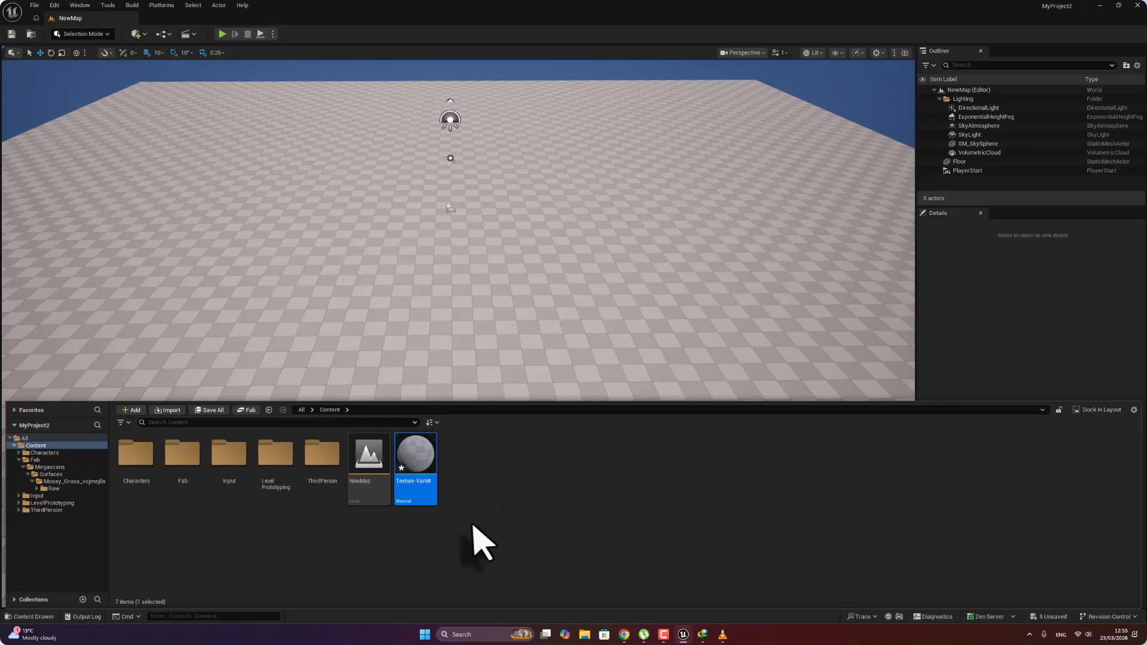
- Open the Texture-VarMt material for editing and dock its editor window beside the NewMap level
double_click(412, 453)
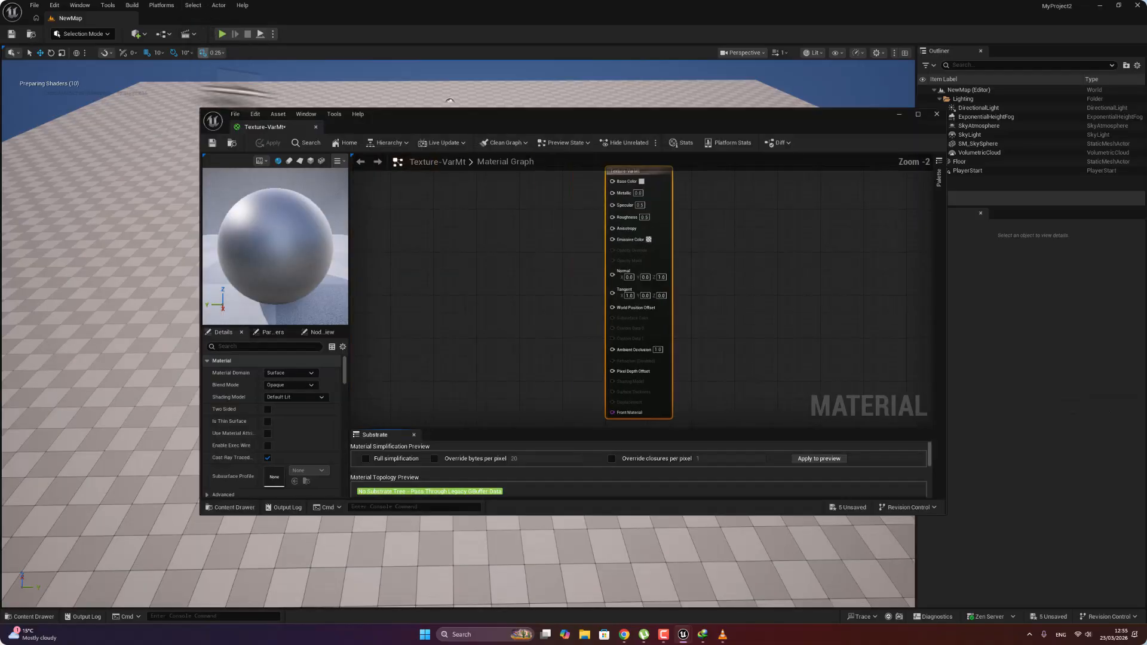
drag(282, 124, 216, 17)
right_drag(402, 266, 661, 308)
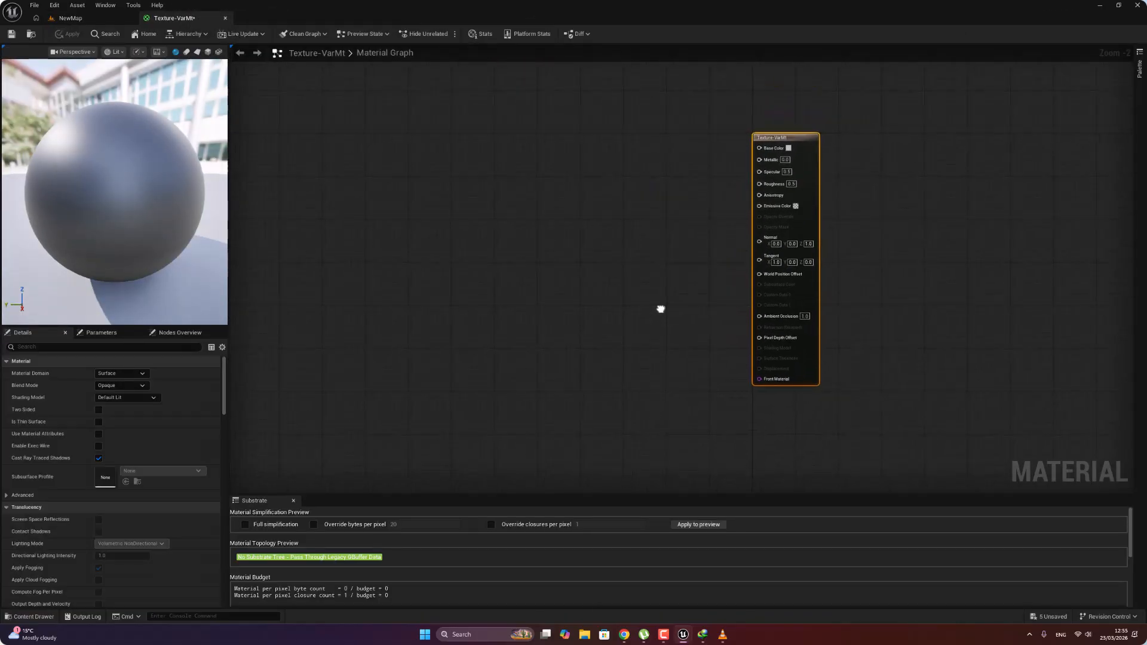
mouse_move(501, 324)
mouse_down()
mouse_move(551, 315)
mouse_move(500, 323)
mouse_up()
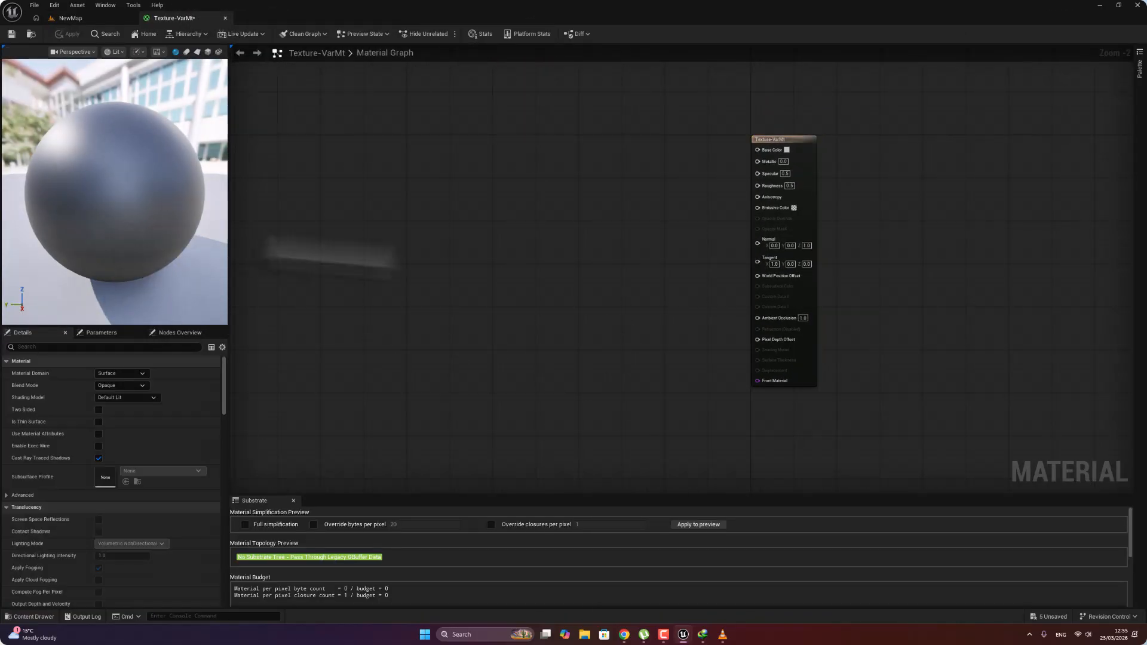
- Bring up the node search in an empty area of the graph, well away from the Texture-VarMt output node
right_drag(532, 269, 458, 264)
right_drag(364, 231, 604, 253)
scroll(345, 166, up, 2)
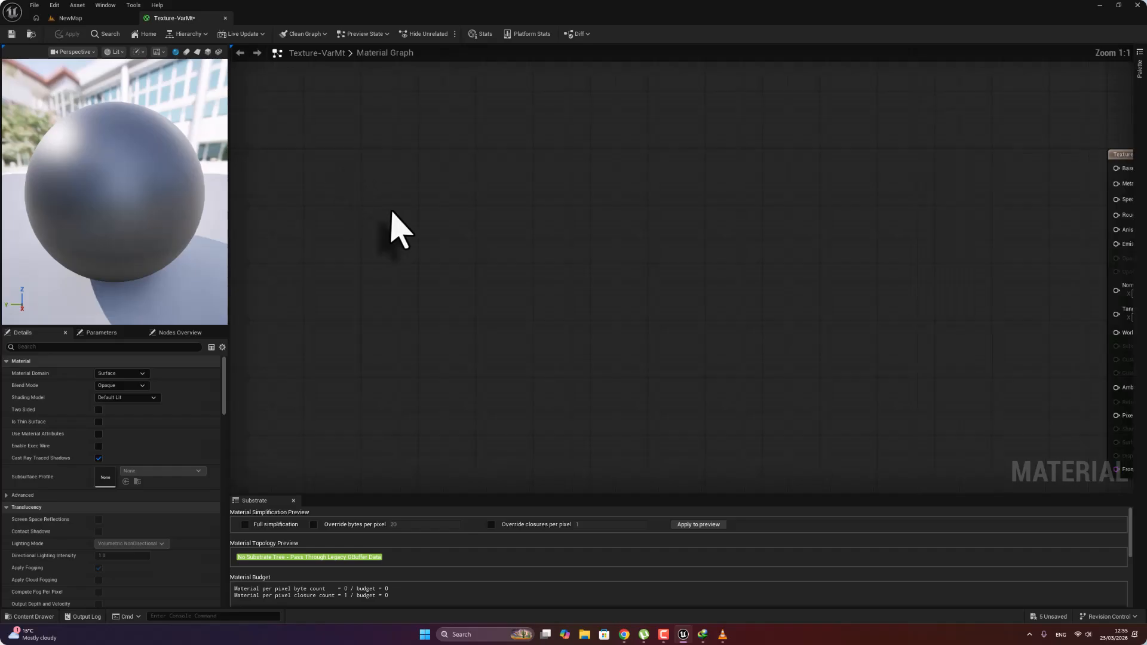
right_click(394, 211)
text(text)
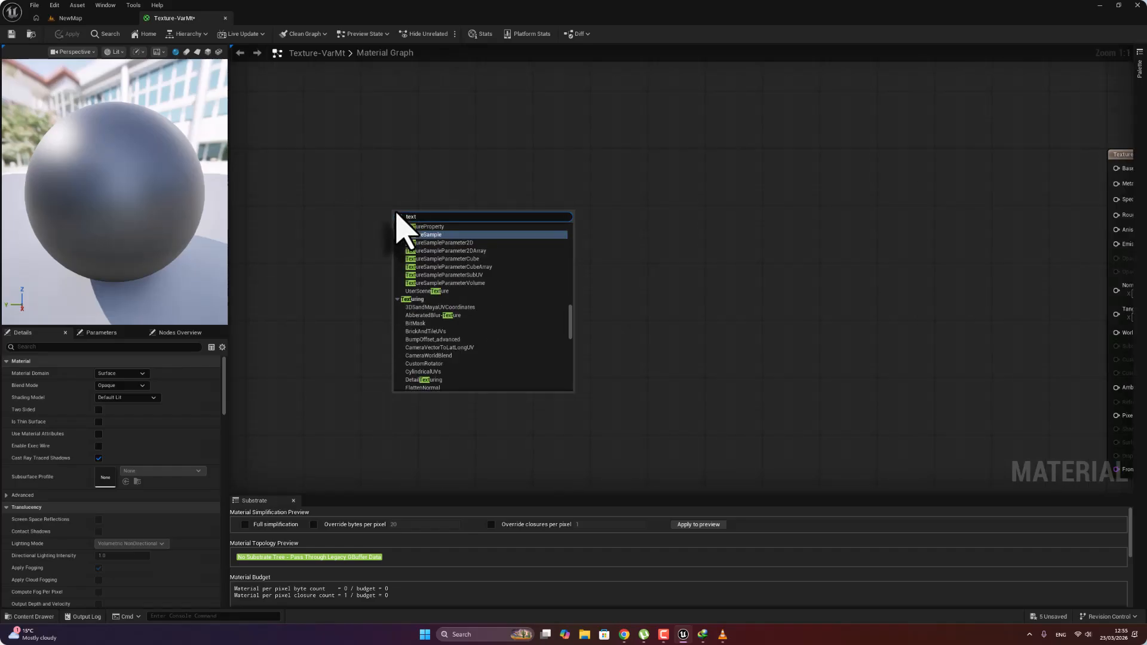
text(urer)
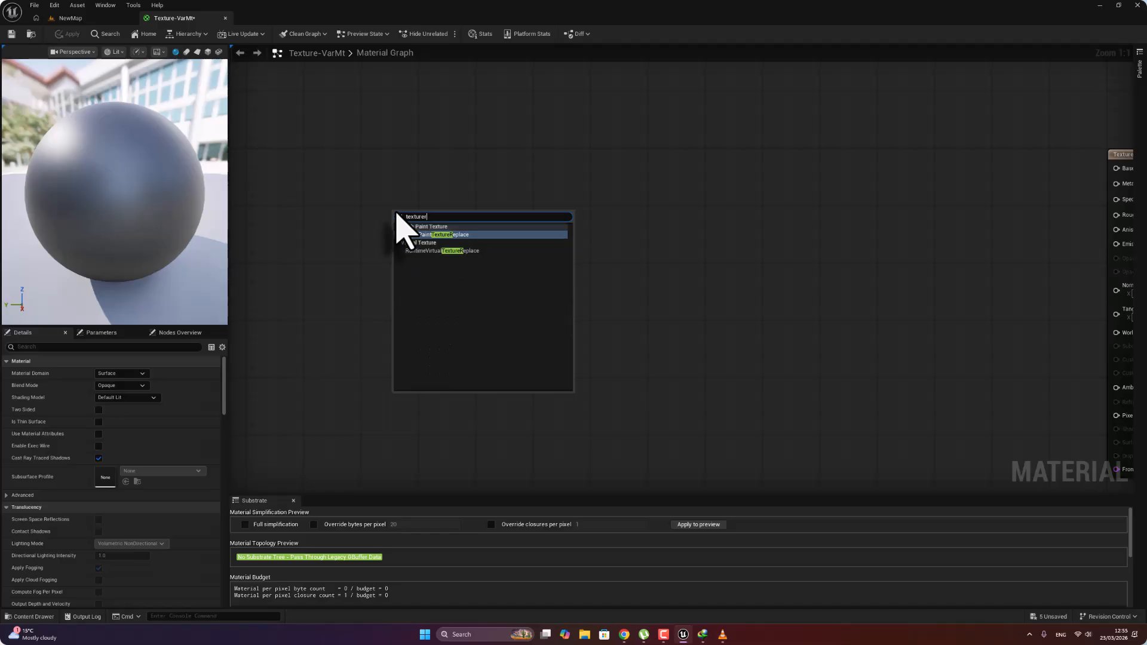
key(BackSpace)
key(BackSpace)
key(BackSpace)
key(BackSpace)
key(BackSpace)
key(BackSpace)
key(BackSpace)
key(BackSpace)
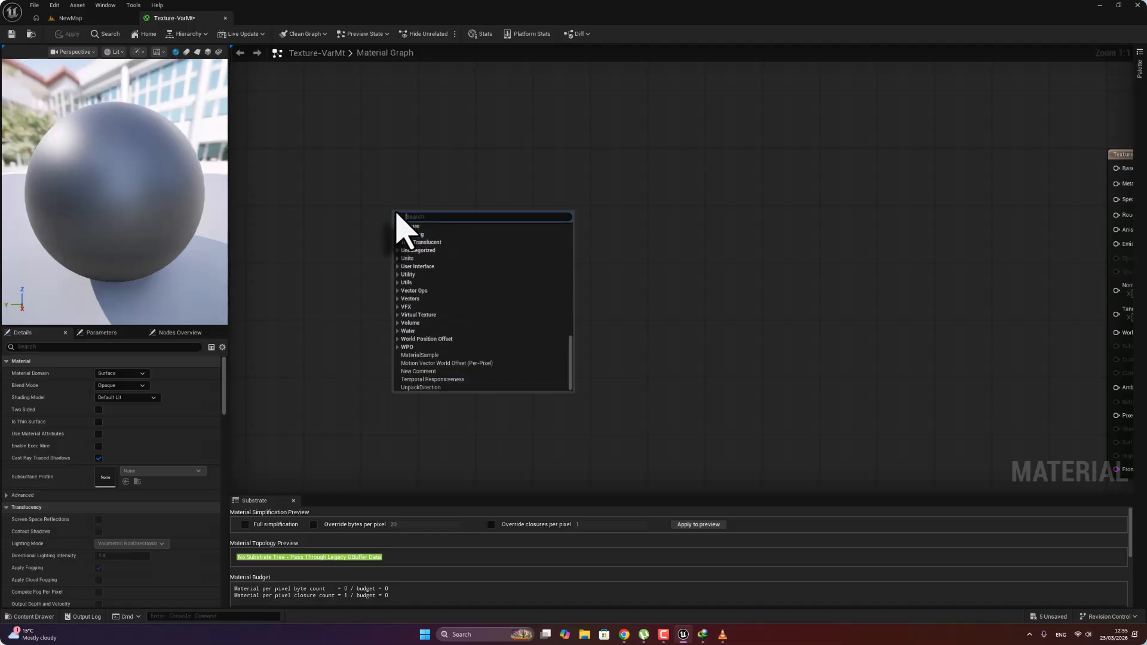
- Add a LandscapeLayerCoords node to the material graph
text(coords)
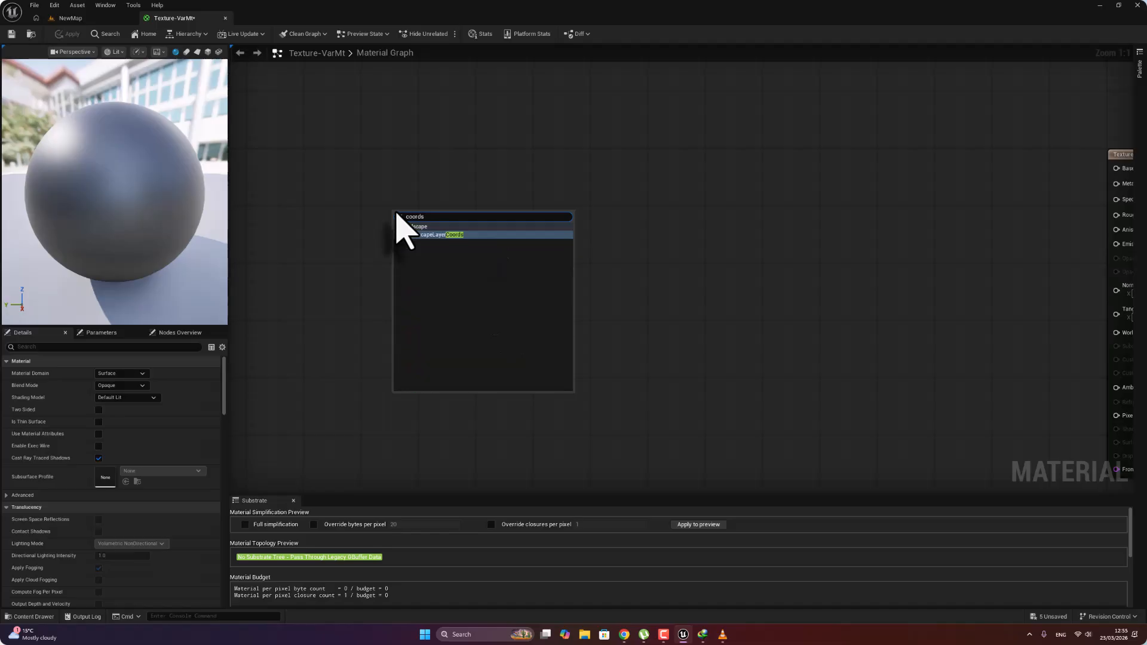
click(425, 234)
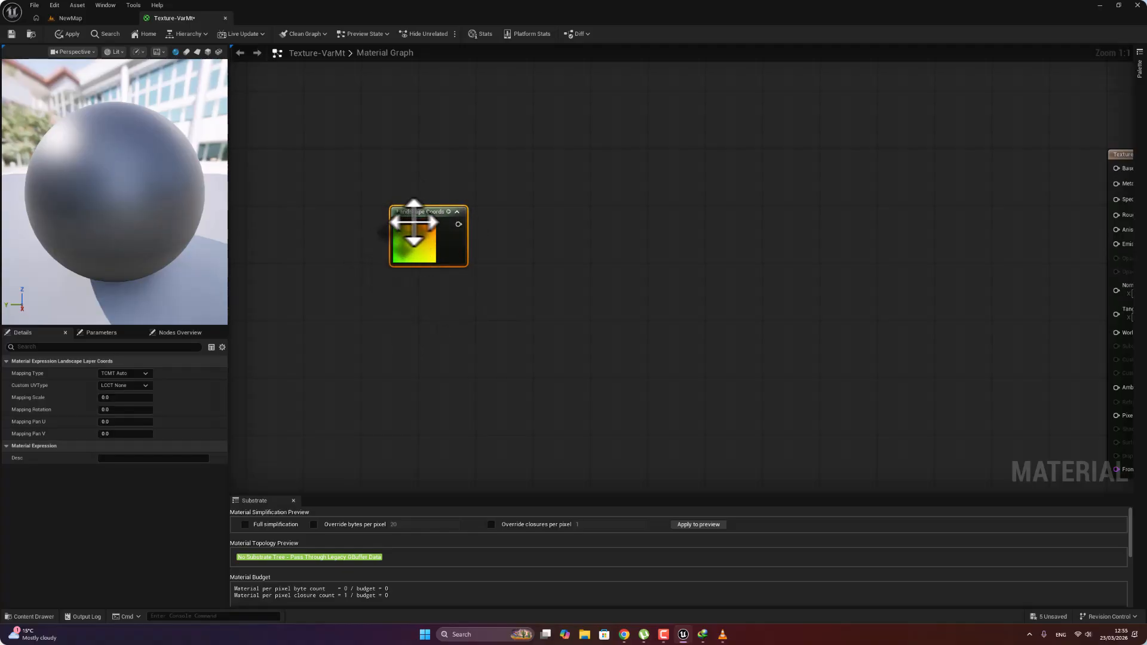
drag(407, 353, 406, 354)
right_drag(514, 247, 462, 264)
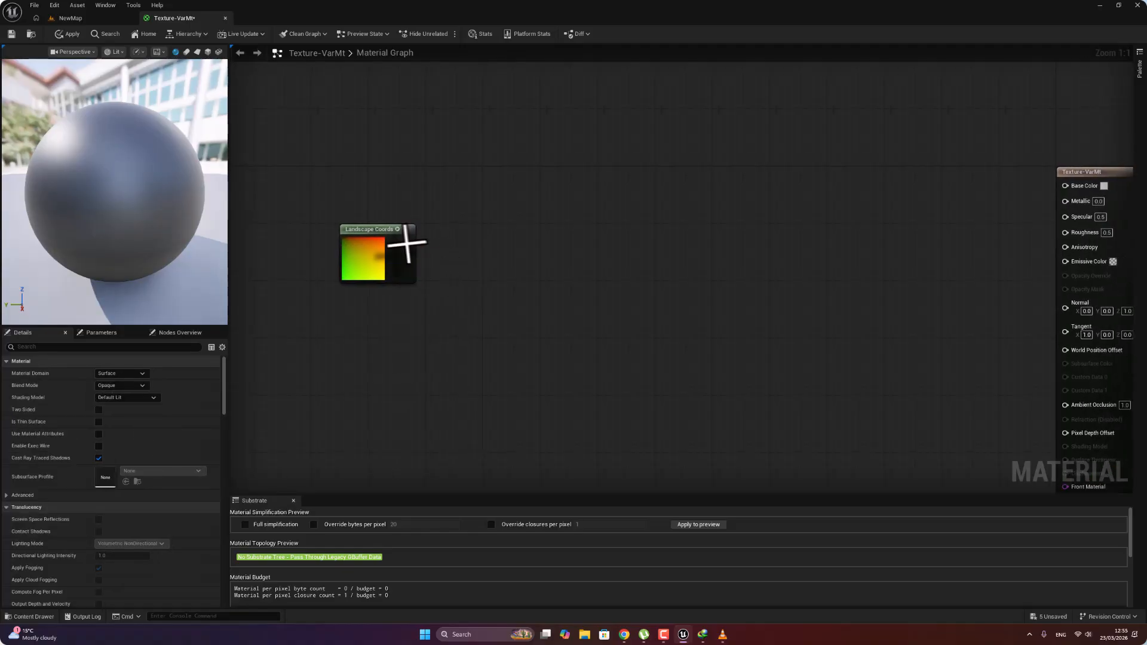
- Add a Multiply node next to the Landscape Coords node, placed slightly above it
right_click(443, 242)
text(mult)
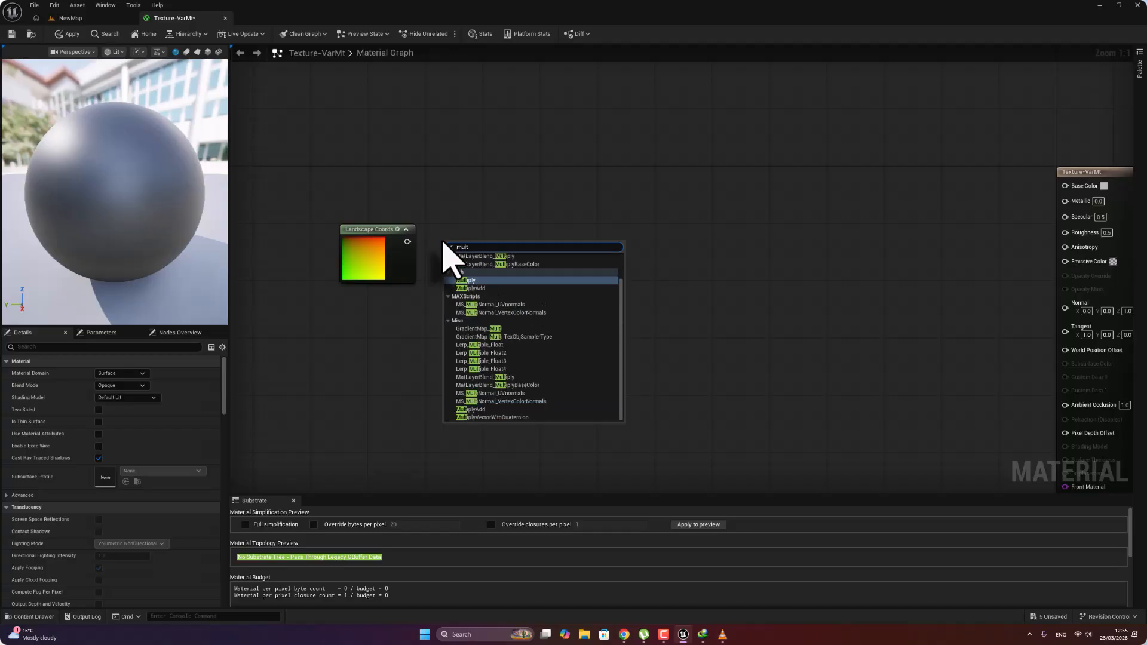
click(469, 281)
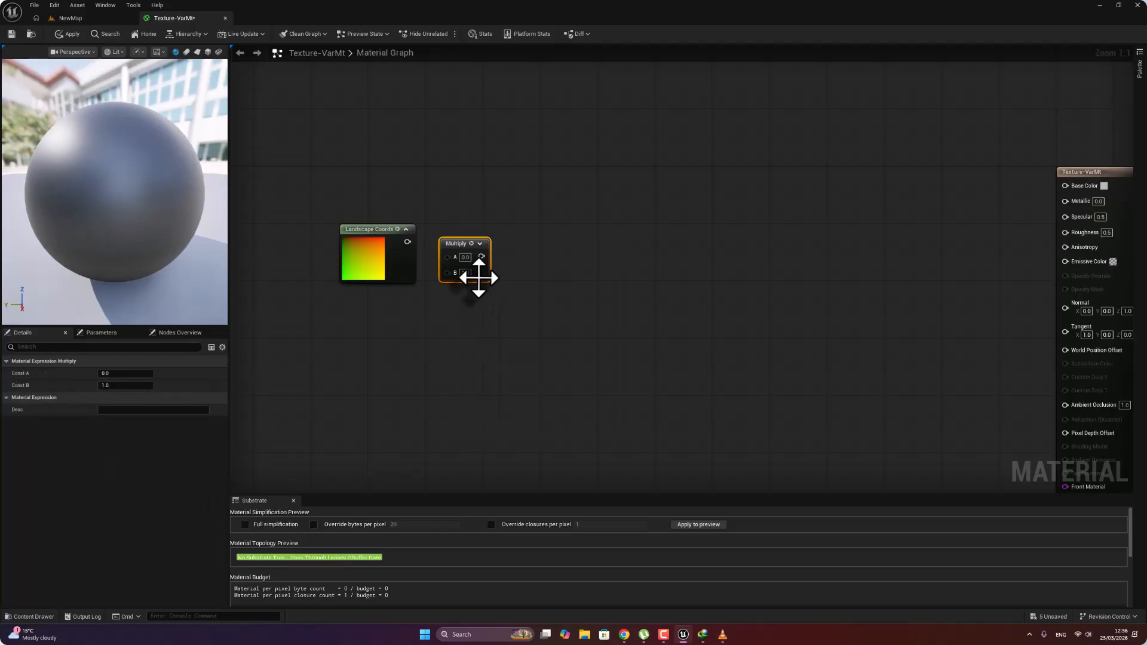
drag(477, 249, 490, 199)
- Move the overlapping Multiply copy that is being previewed below the others and delete it
double_click(569, 253)
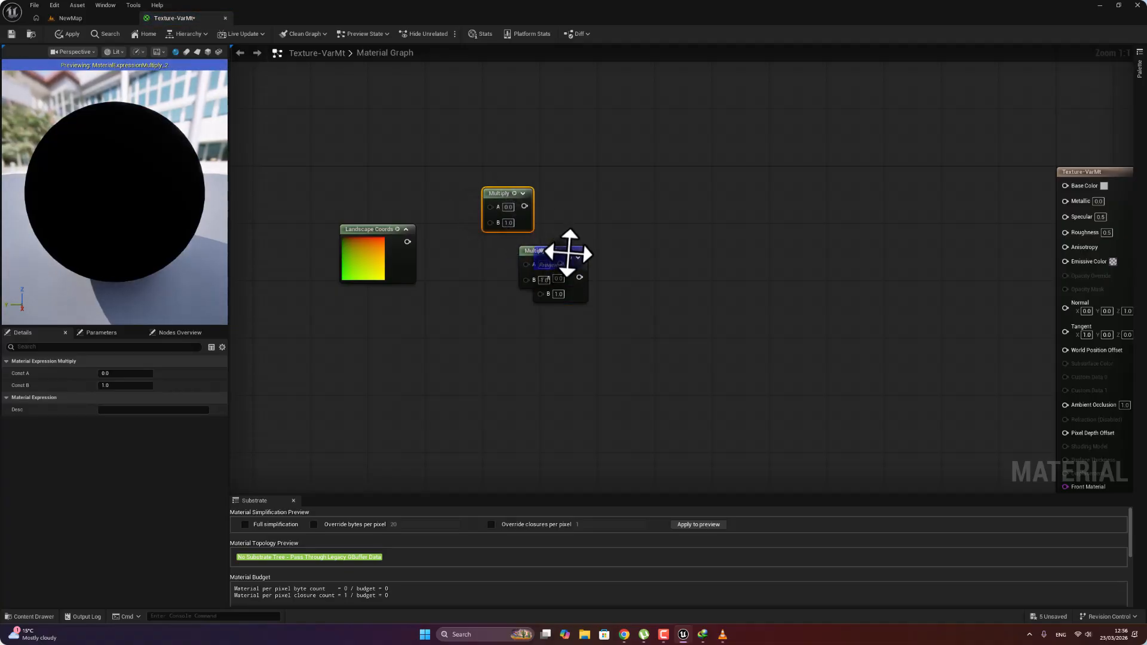
drag(577, 253, 561, 354)
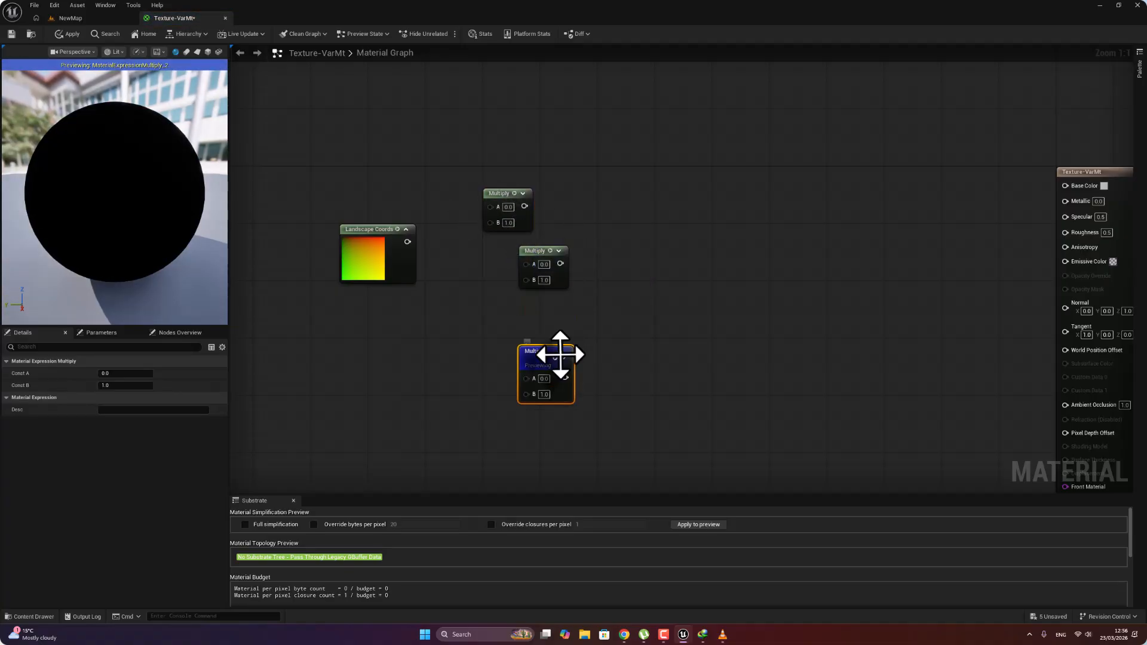
key(Delete)
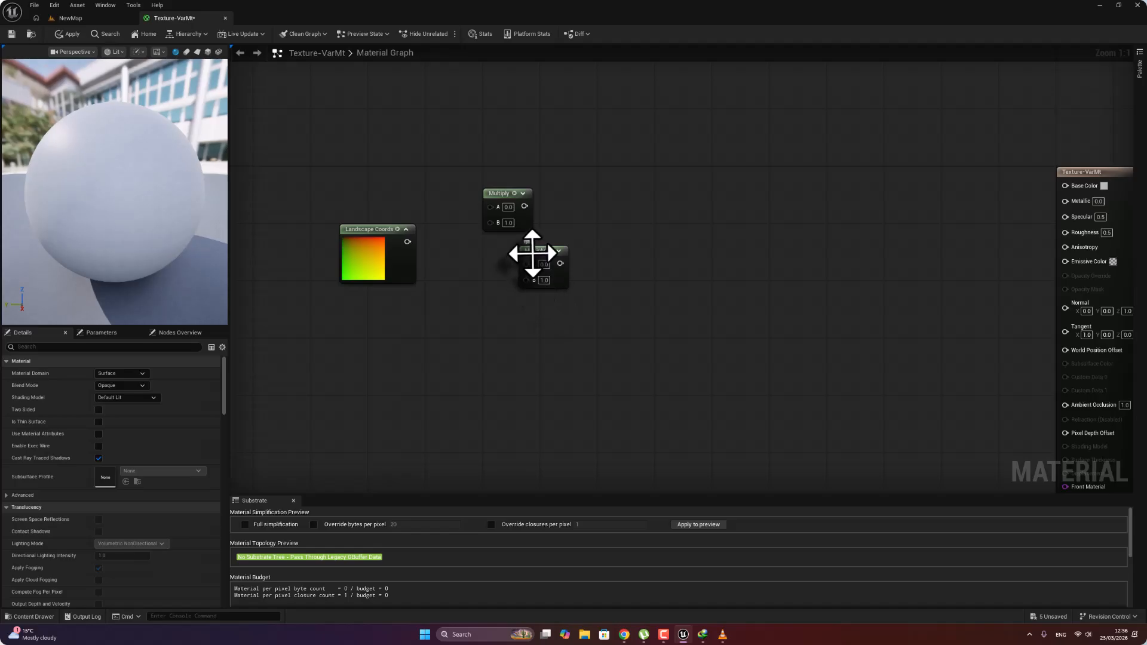
- Duplicate the second Multiply node to make a third, and line up the three Multiply nodes in a column
right_click(530, 256)
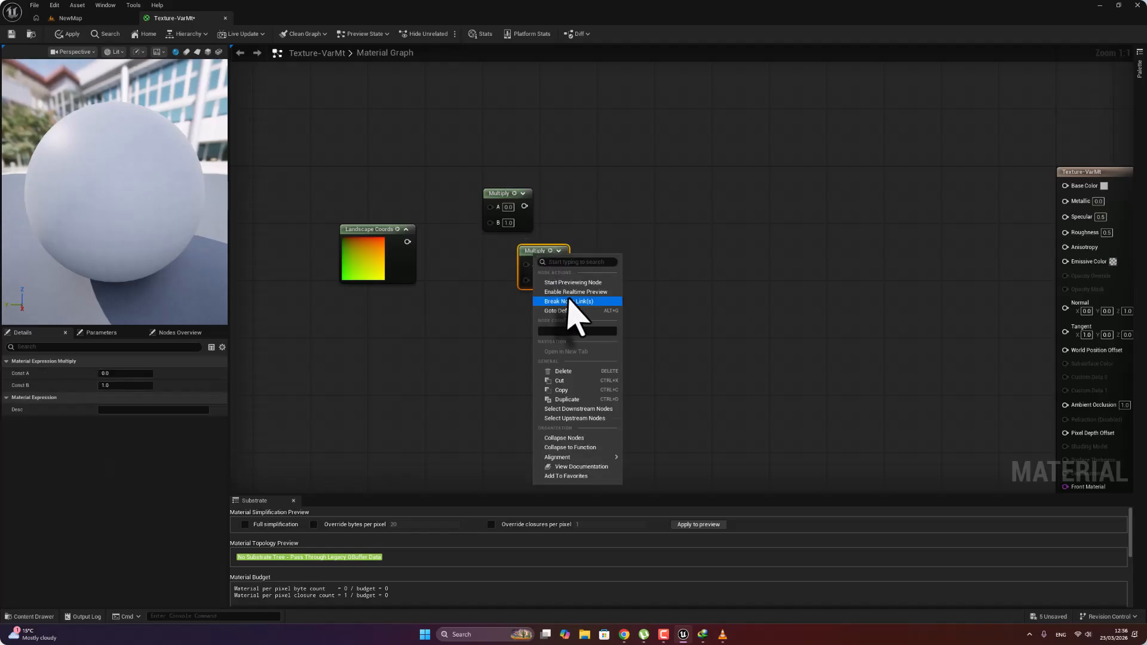
click(568, 400)
drag(555, 361, 513, 361)
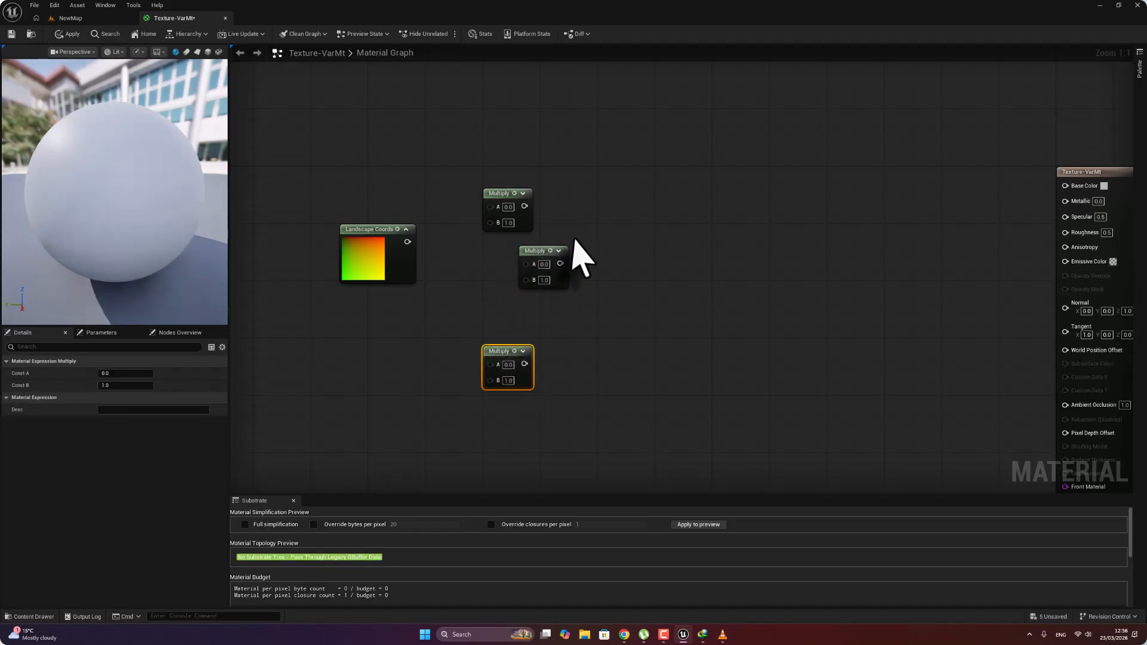
drag(556, 252, 519, 252)
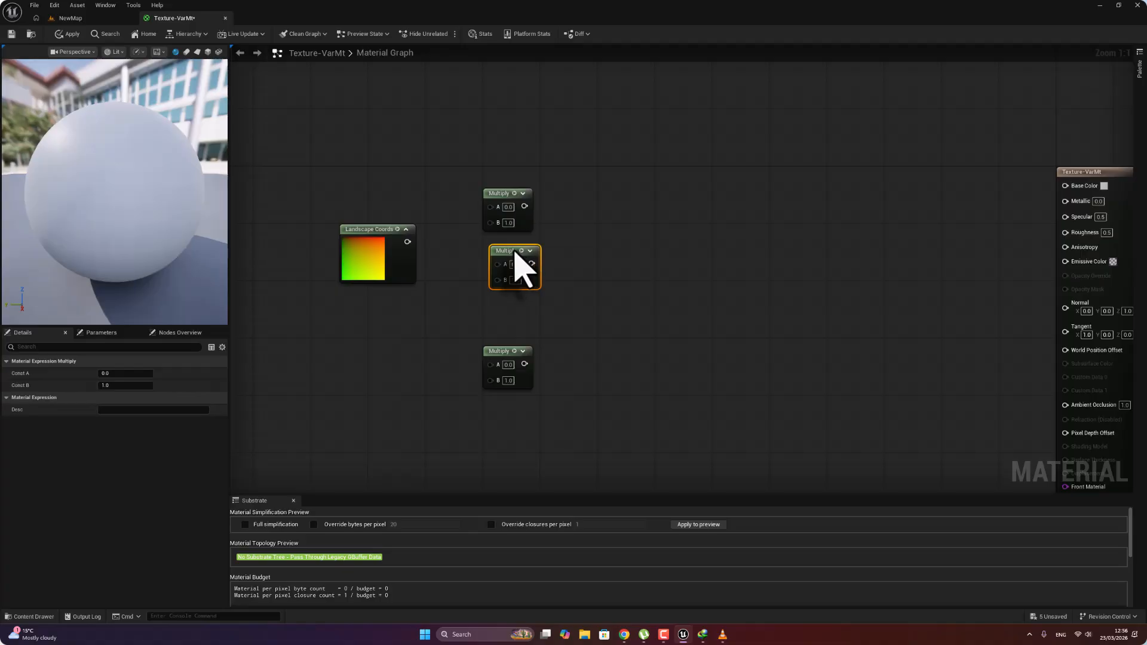
- Duplicate the Landscape Coords node twice and arrange the three nodes in a column facing the three Multiply nodes
drag(389, 235, 337, 231)
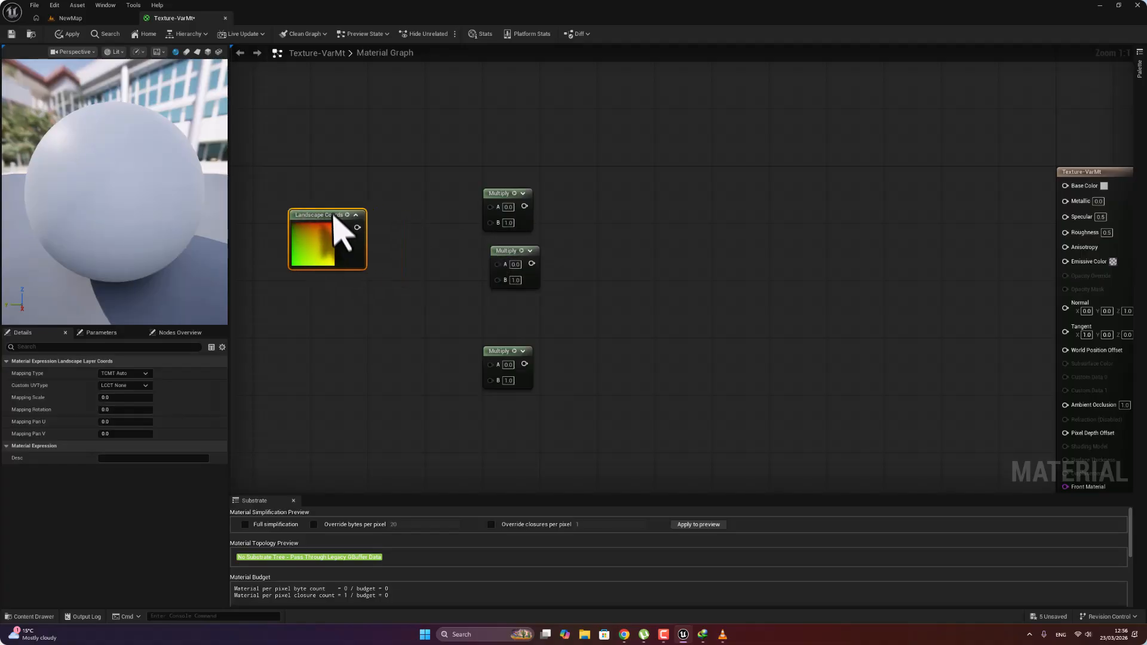
key(ctrl+d)
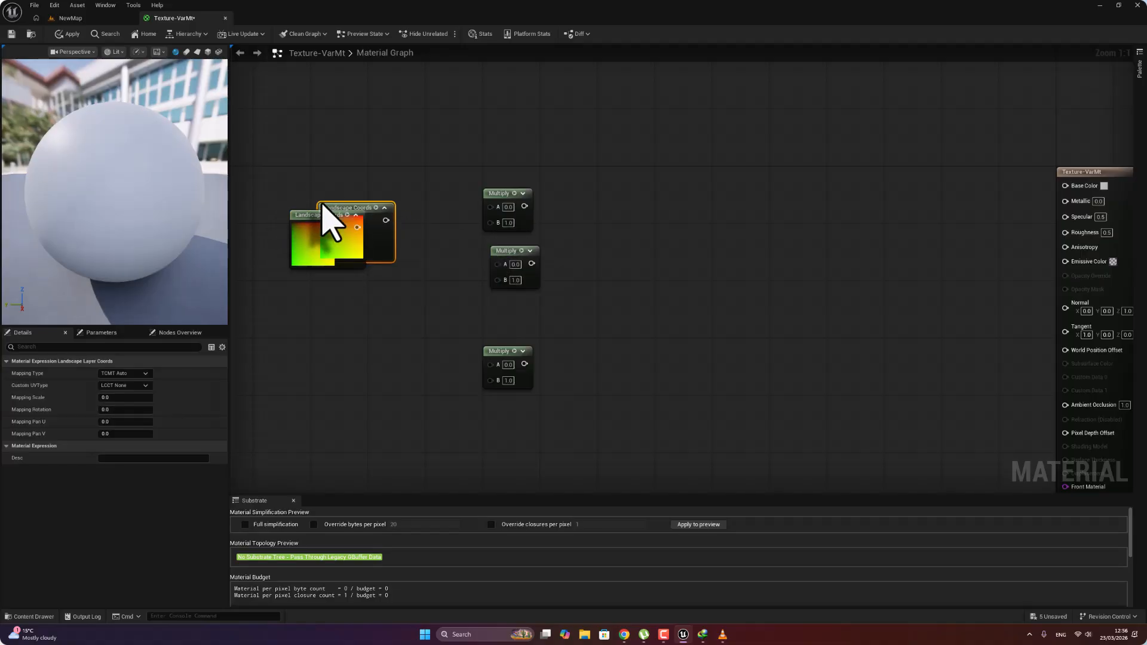
key(ctrl+d)
drag(387, 198, 357, 382)
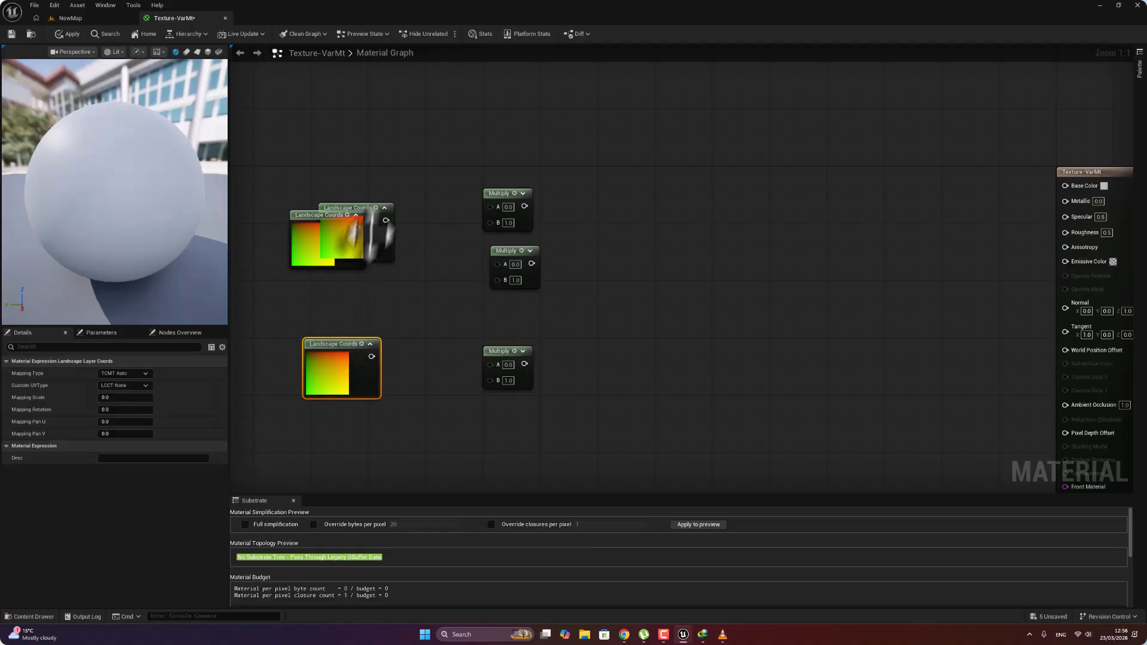
drag(371, 206, 339, 164)
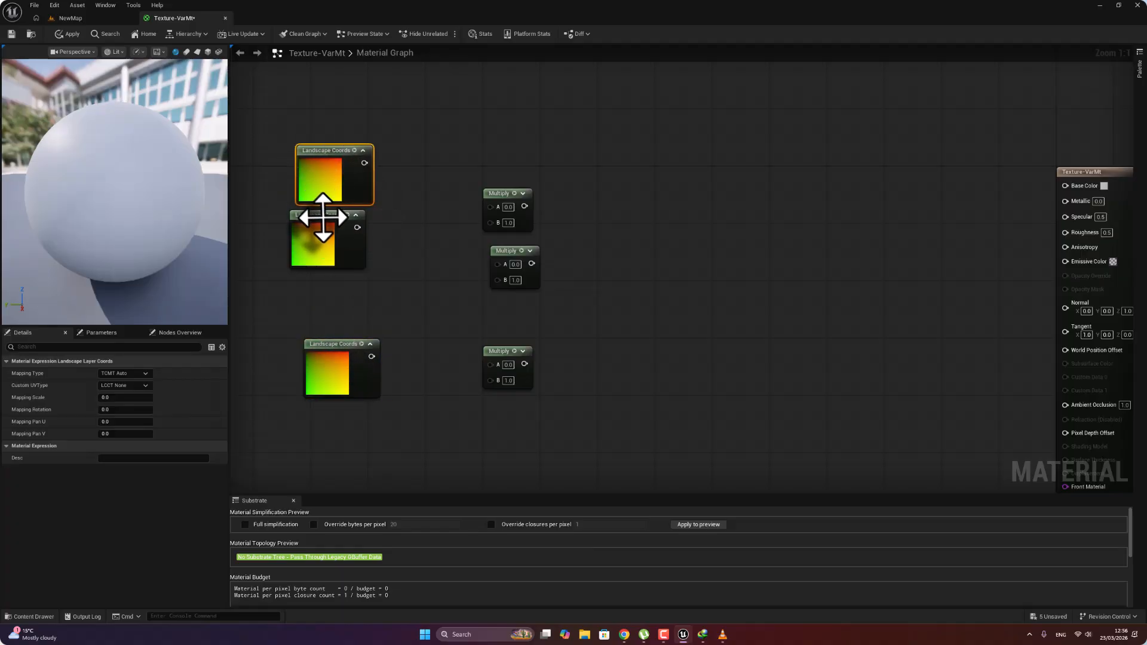
drag(331, 228, 344, 270)
drag(519, 212, 533, 198)
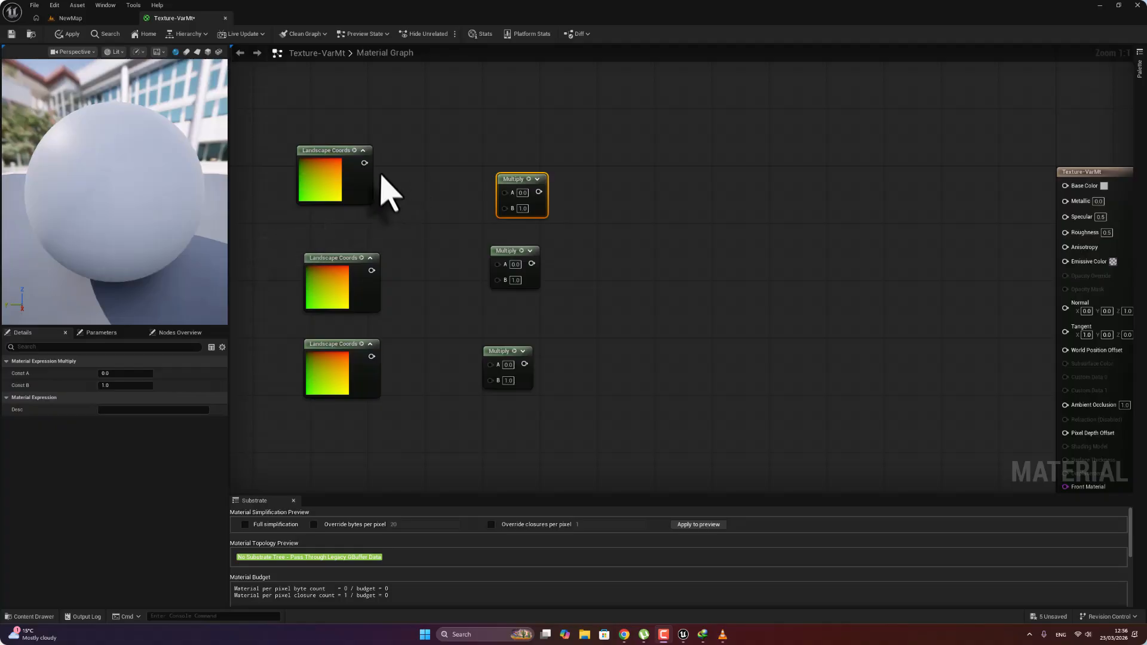
- Connect each Landscape Coords output to input A of the Multiply node facing it
drag(364, 163, 504, 192)
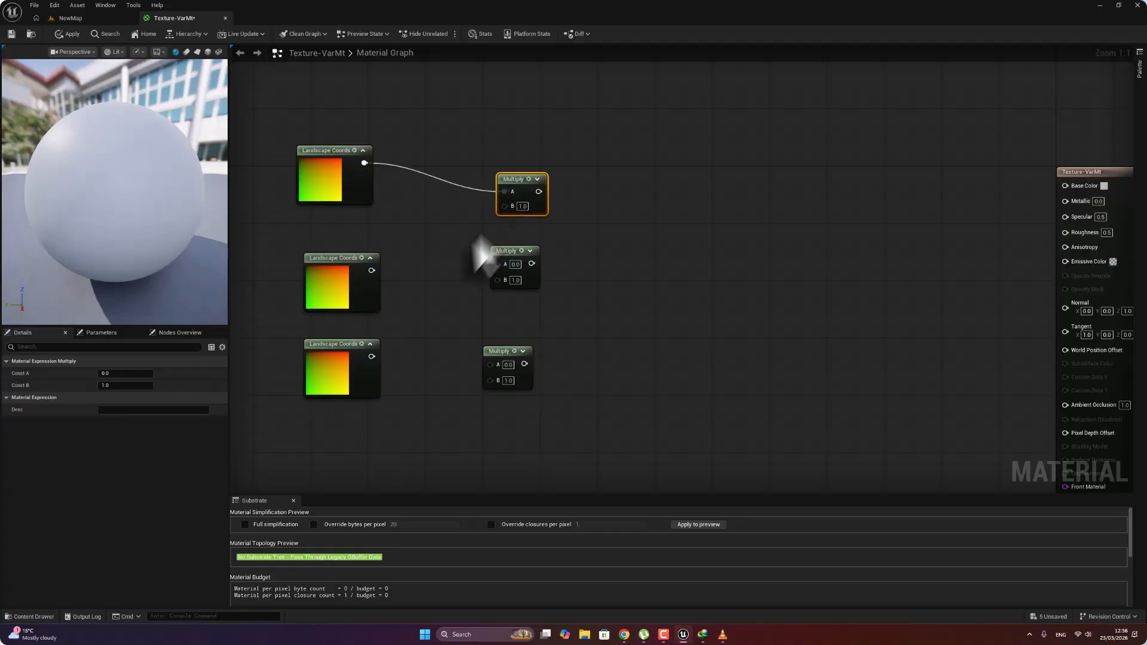
drag(371, 270, 498, 263)
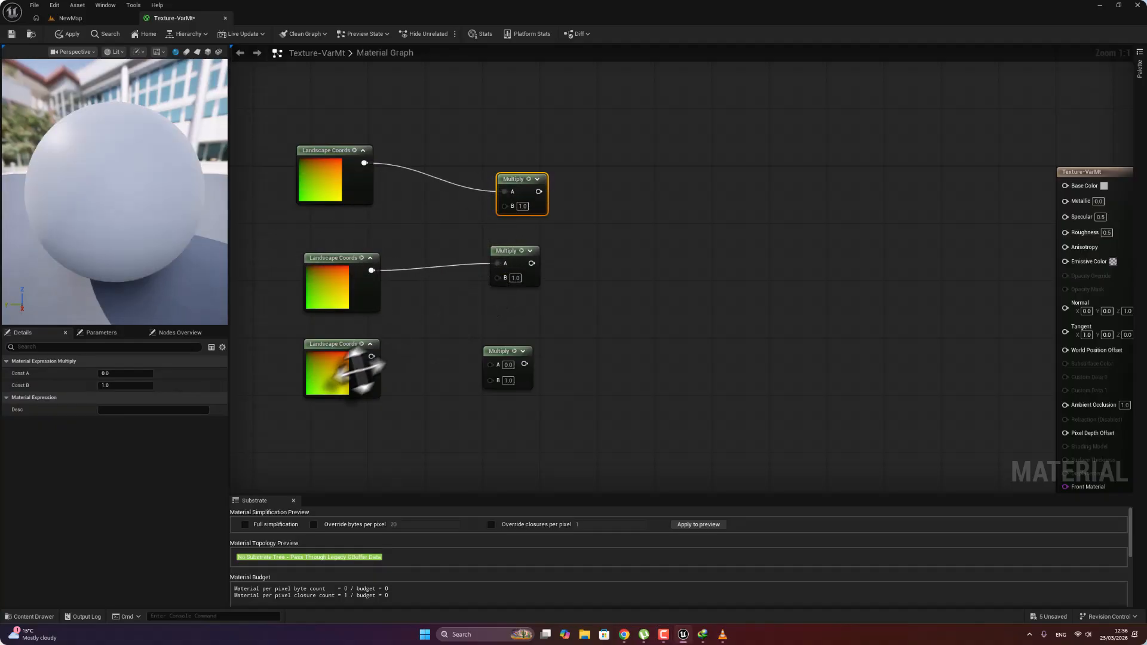
drag(371, 357, 493, 364)
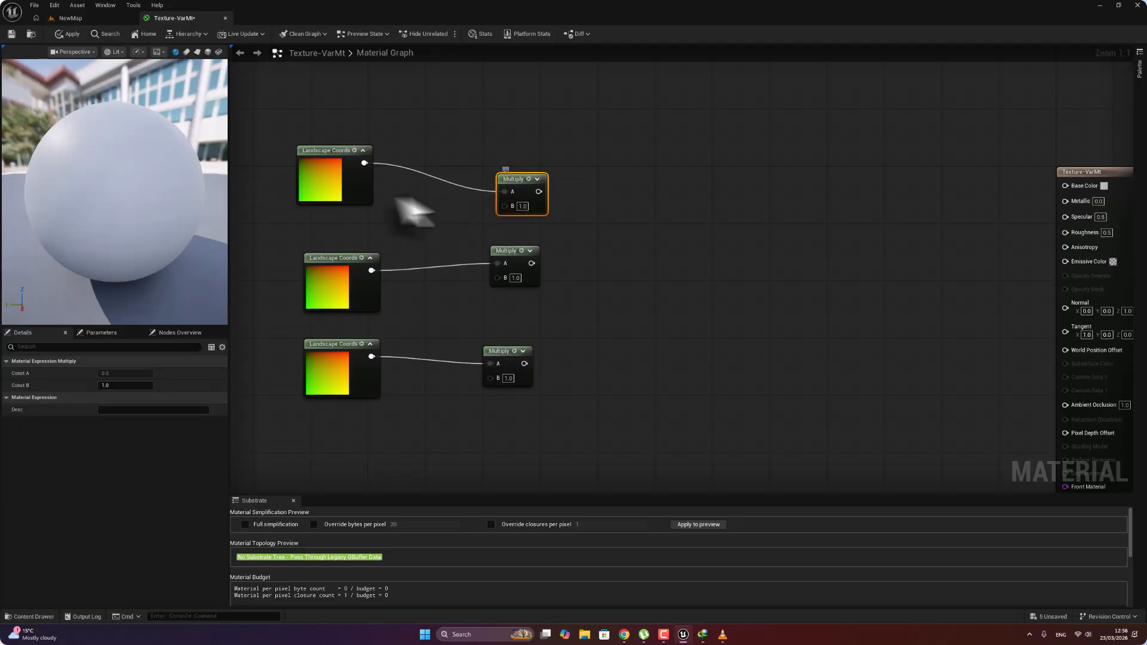
- Set Const B to 0.2 on the uppermost Multiply node and to 0.05 on the middle one
click(519, 208)
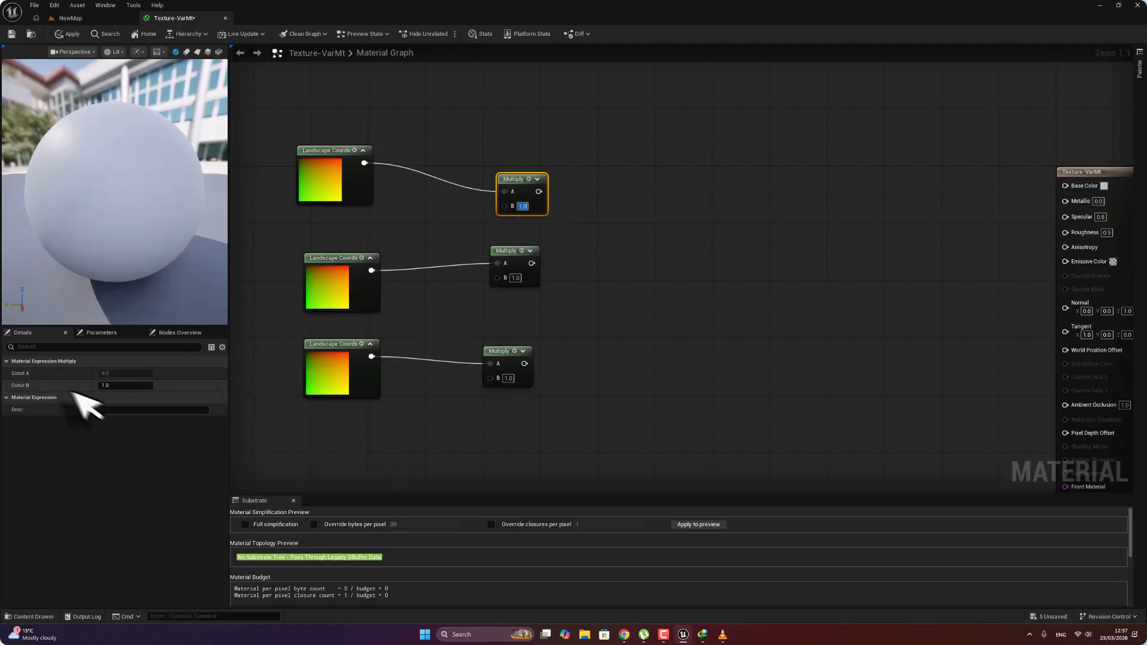
click(108, 386)
text(0.2)
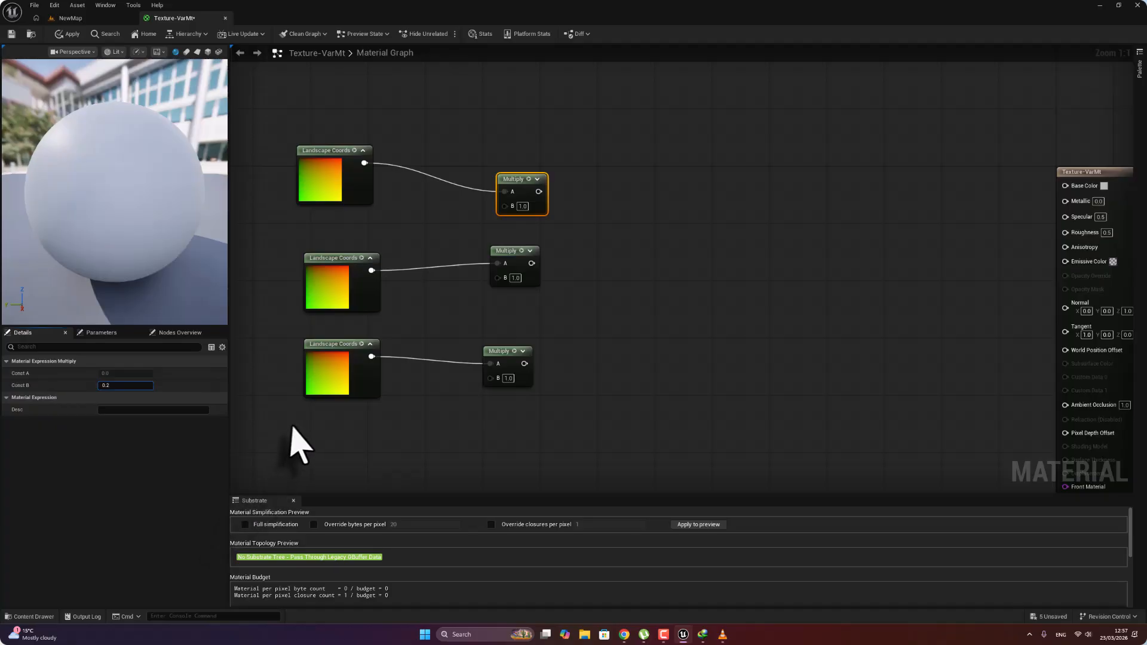
click(512, 256)
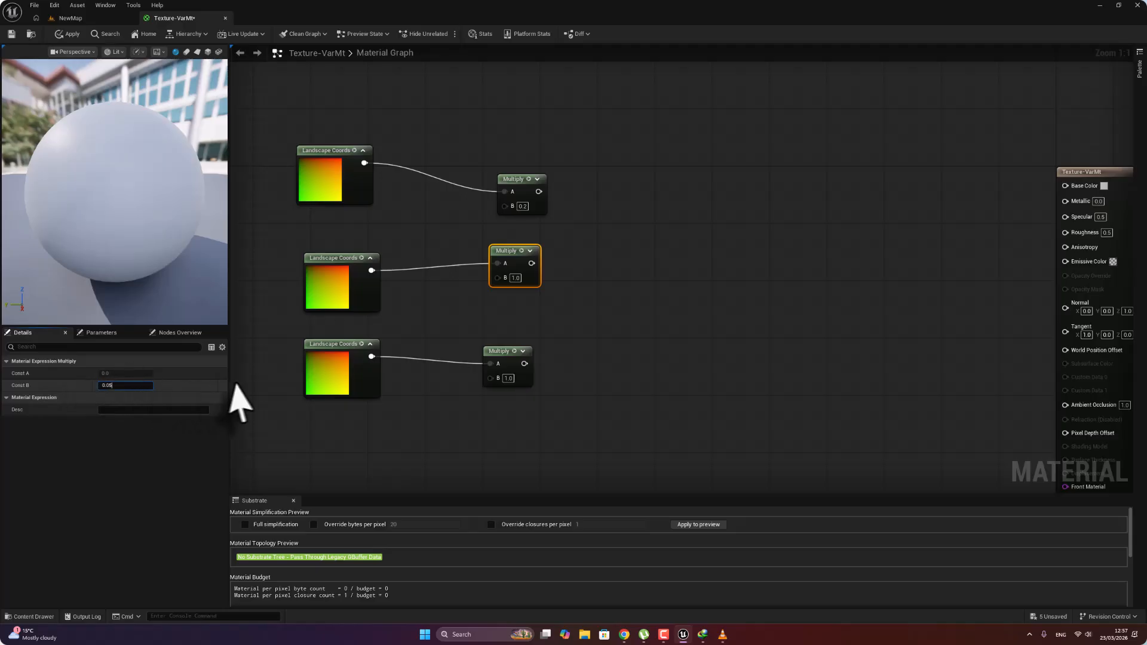
key(Return)
click(266, 379)
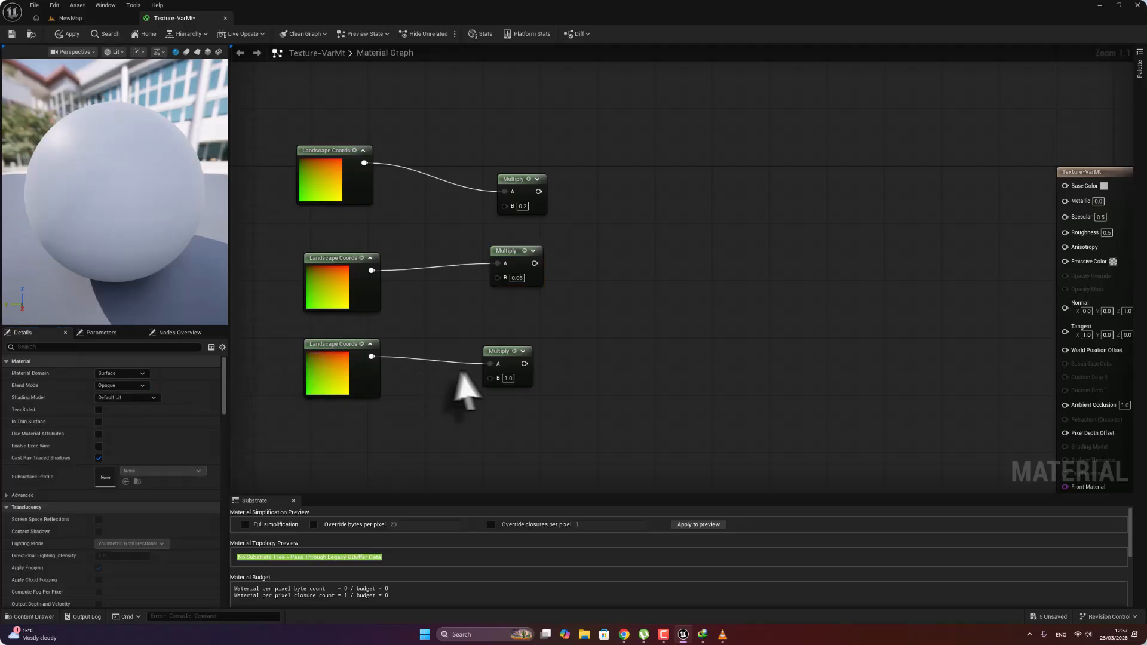
- Set Const B of the lowest Multiply node to 0.002 and clear the node selection
click(501, 351)
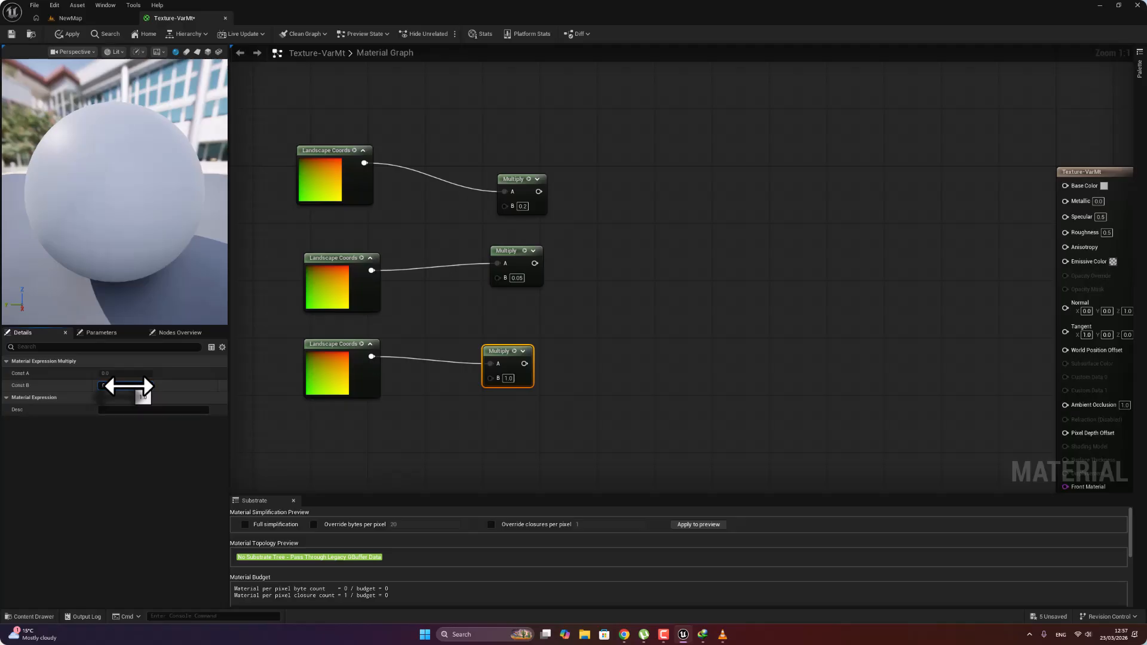
text(0.002)
key(Return)
click(379, 454)
- Add a TextureSample node between the uppermost Multiply node and the material output node
right_drag(687, 218, 579, 252)
right_click(489, 233)
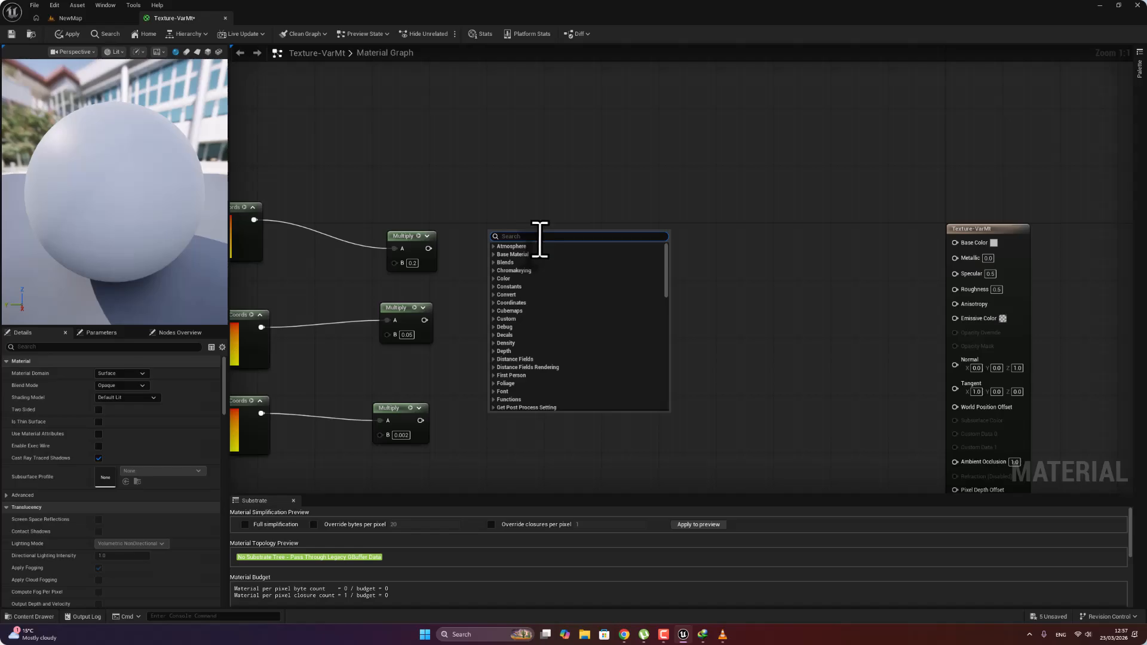
text(te)
text(xt)
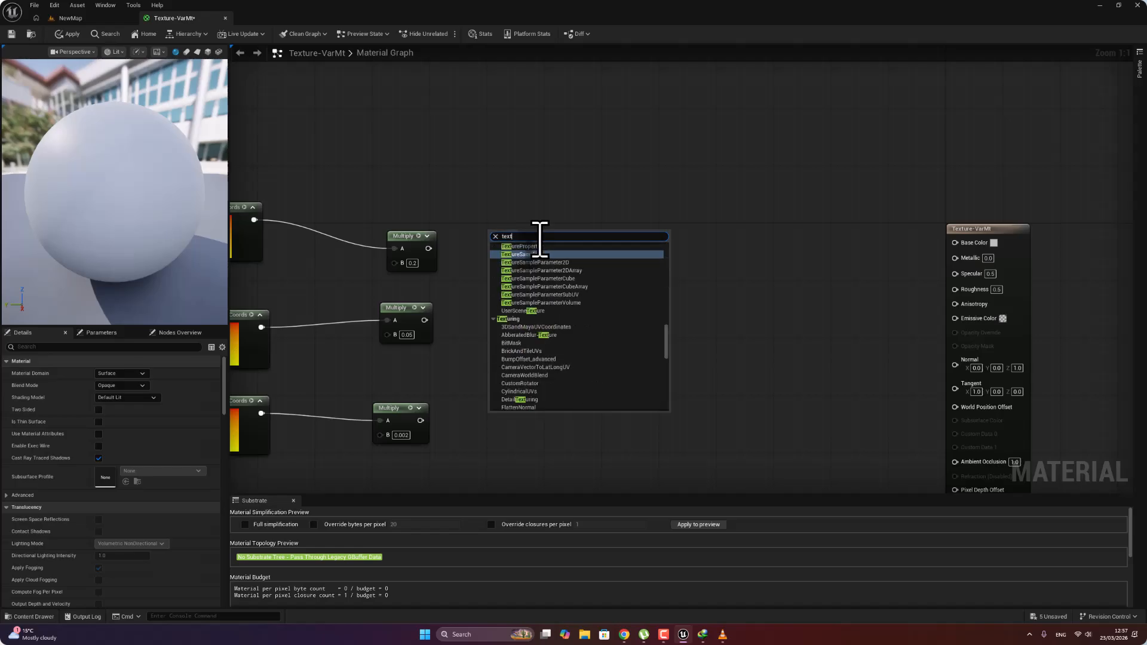
text(ure)
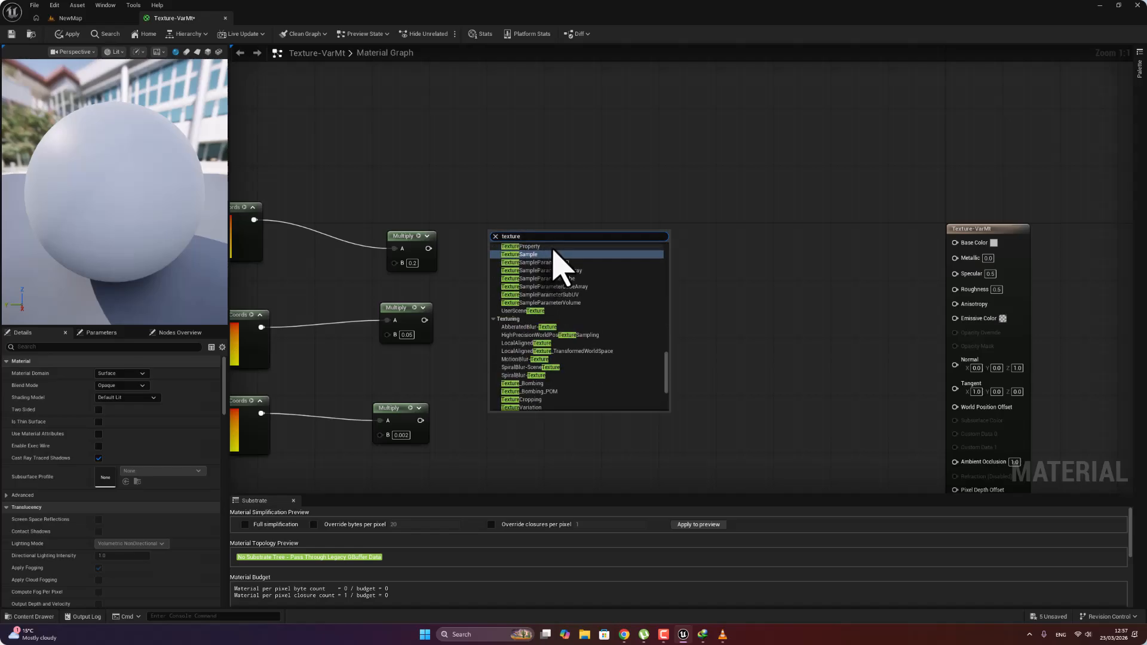
click(553, 253)
drag(538, 232, 588, 203)
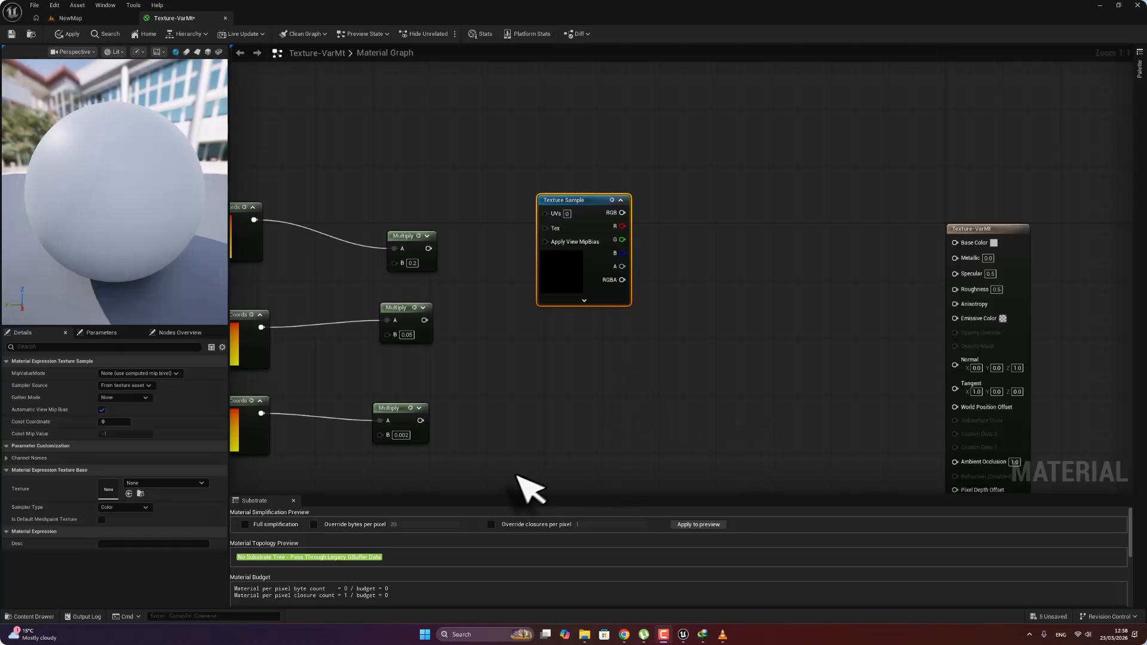
- Switch to the desktop, move the T_MV image to a clear spot, close Internet Download Manager, and return to Unreal Engine
click(1101, 7)
drag(24, 546, 478, 382)
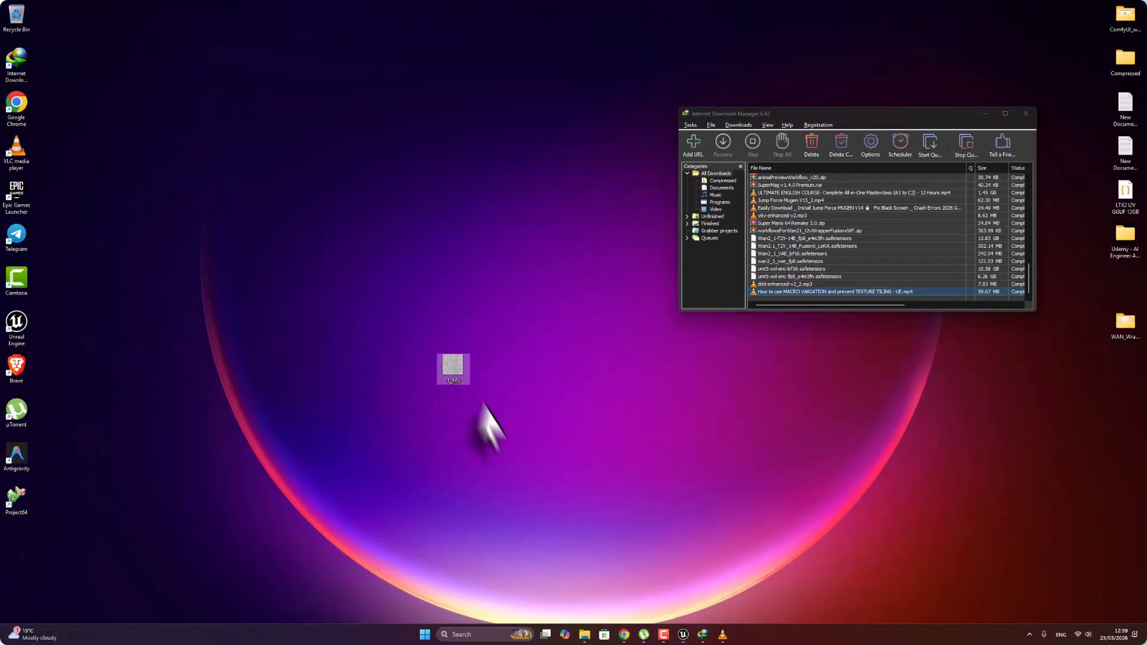
click(1027, 113)
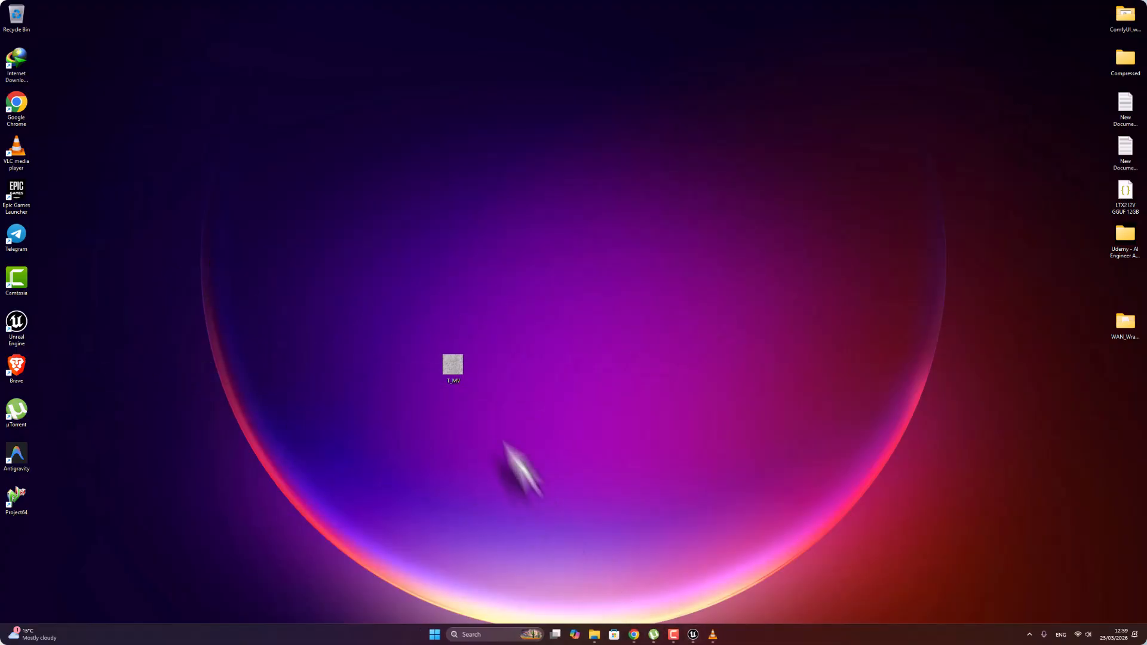
click(694, 635)
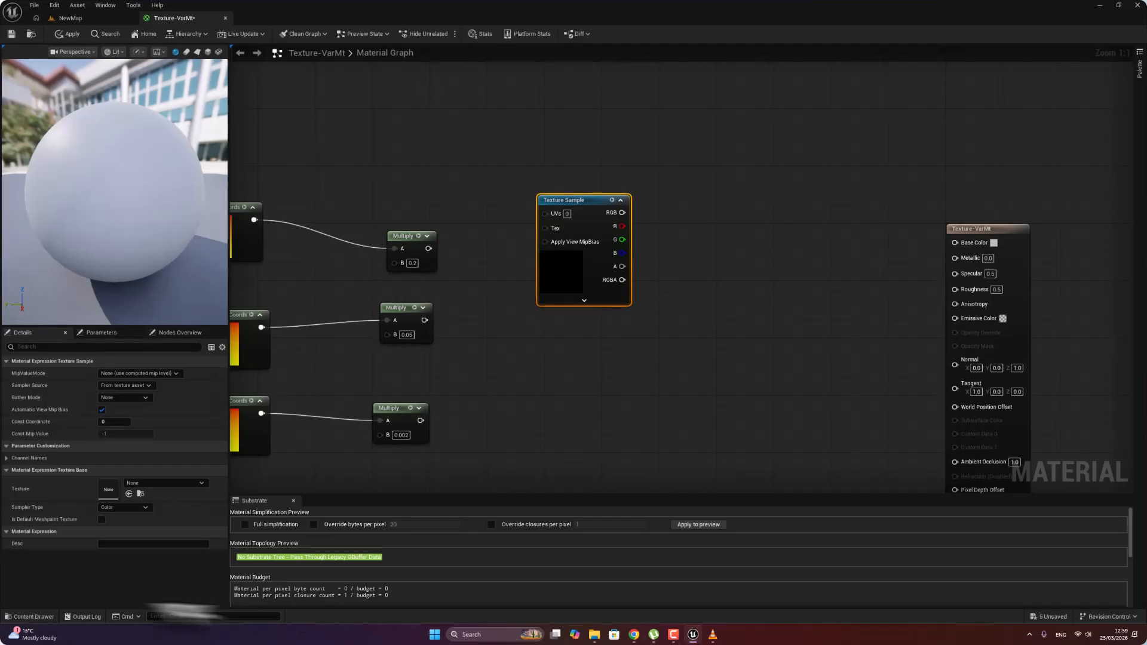
- Create a folder named mv in the project's Content folder and open it
click(34, 616)
right_click(564, 461)
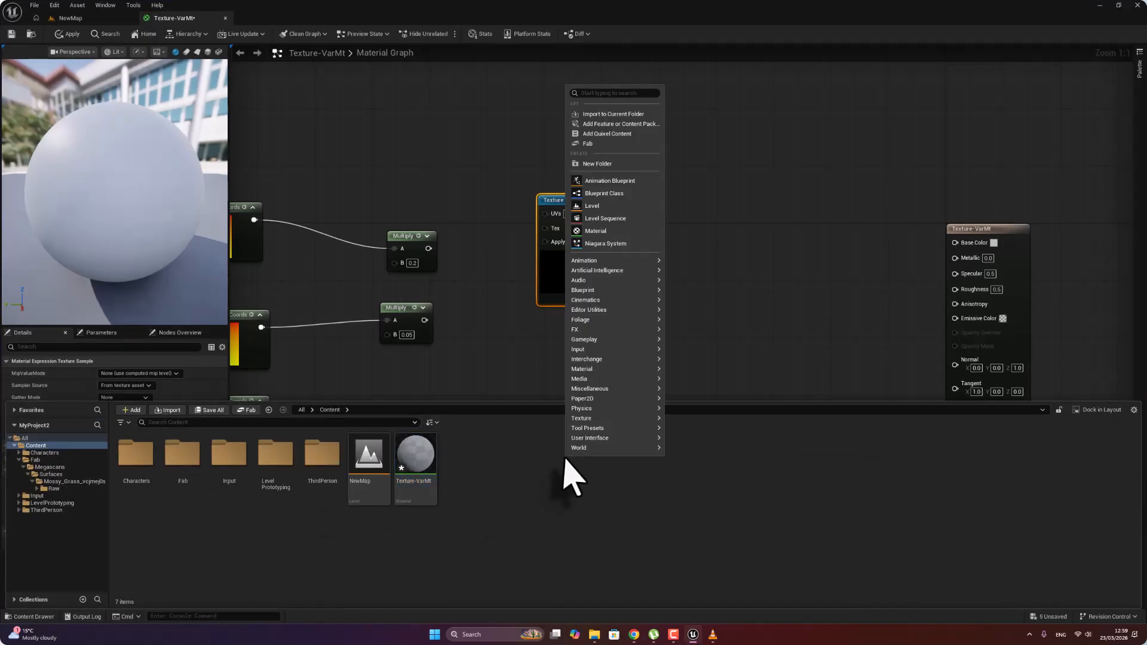
click(598, 163)
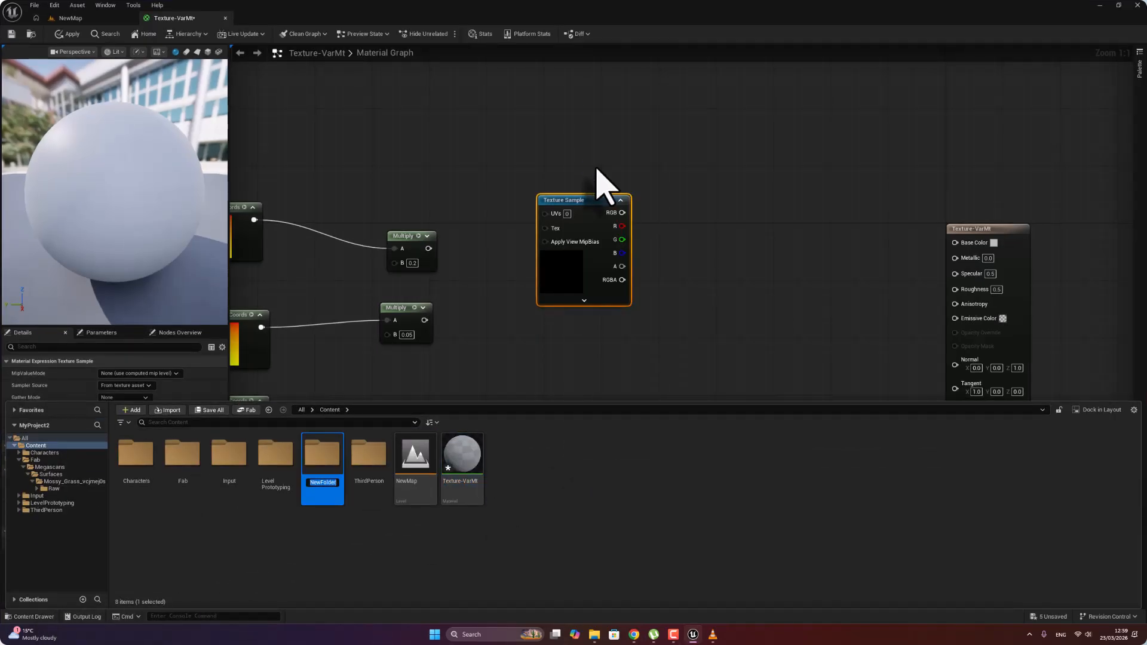
text(mv)
key(Return)
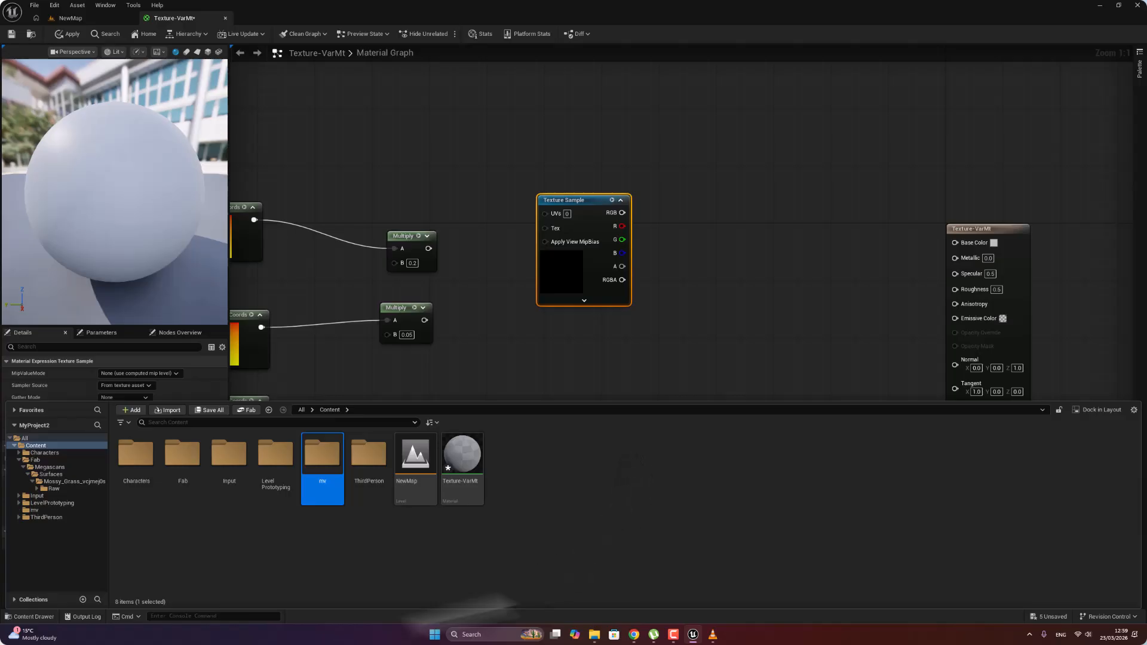
double_click(317, 461)
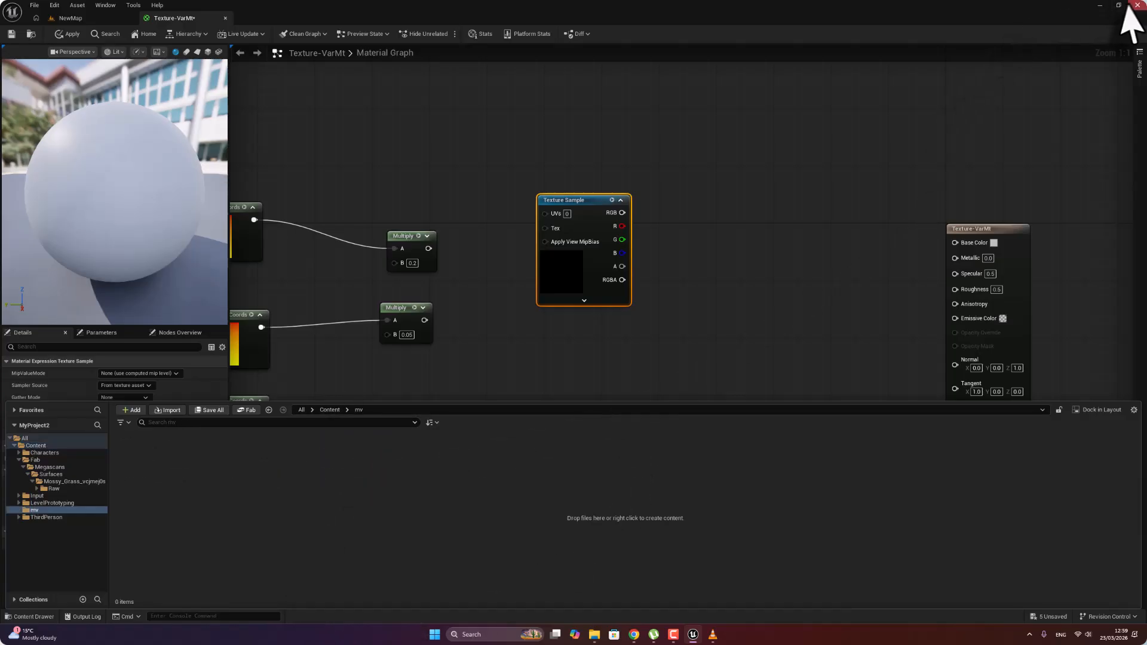
- Shrink the editor window to uncover the desktop, import the T_MV image into the mv folder, and maximize the window again
click(1120, 6)
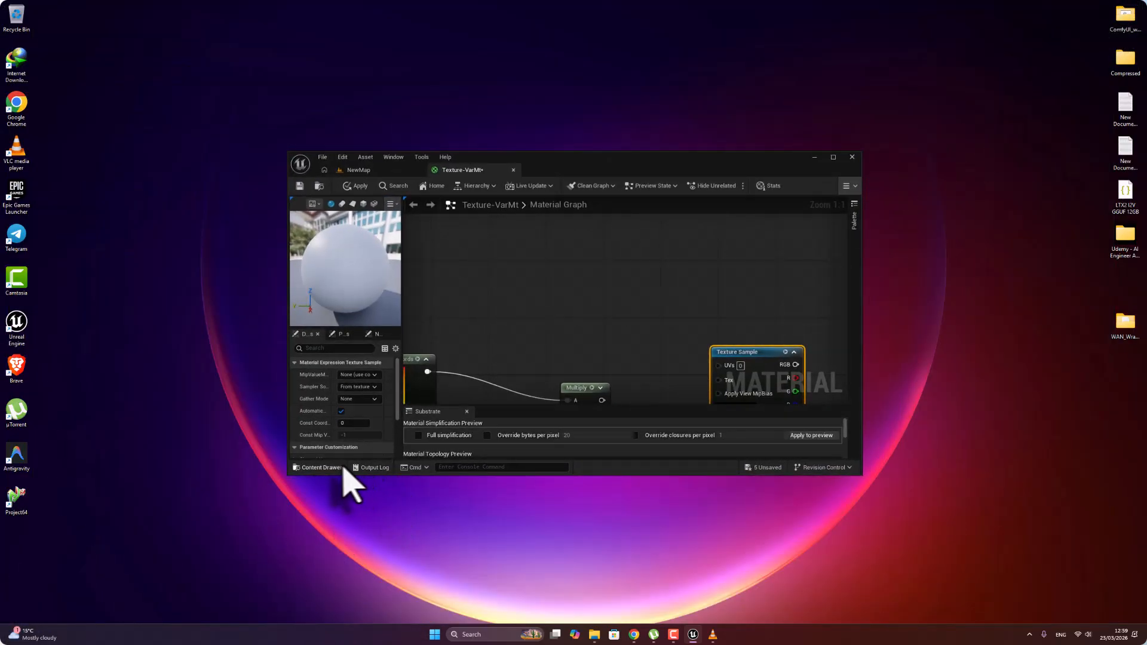
click(322, 468)
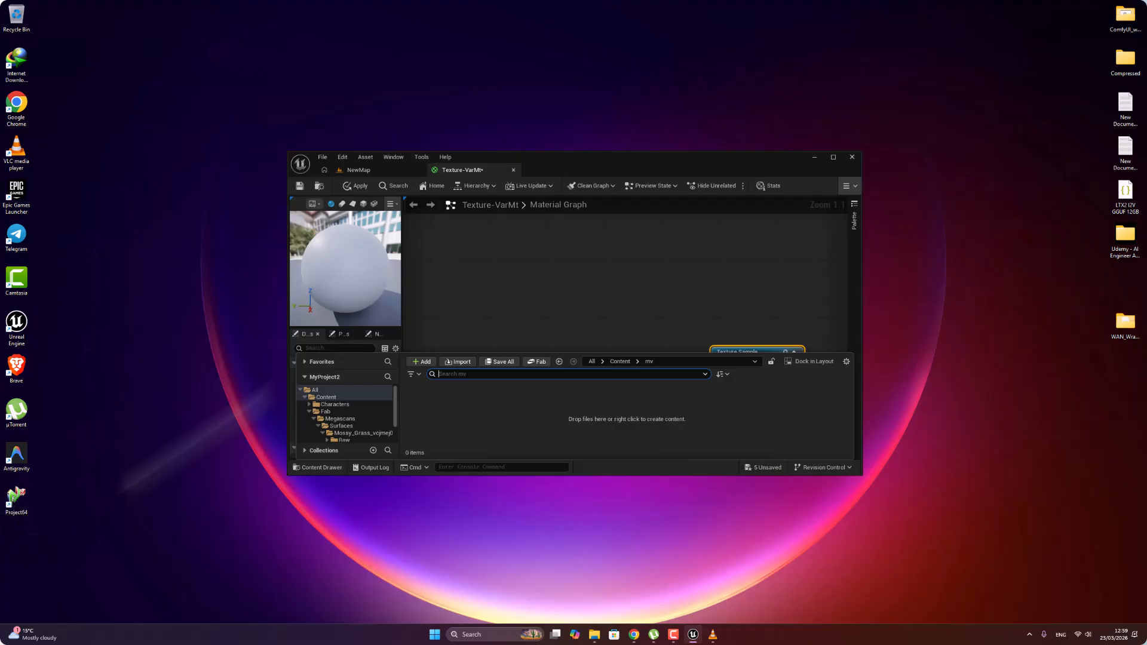
drag(662, 172, 848, 198)
drag(452, 364, 699, 443)
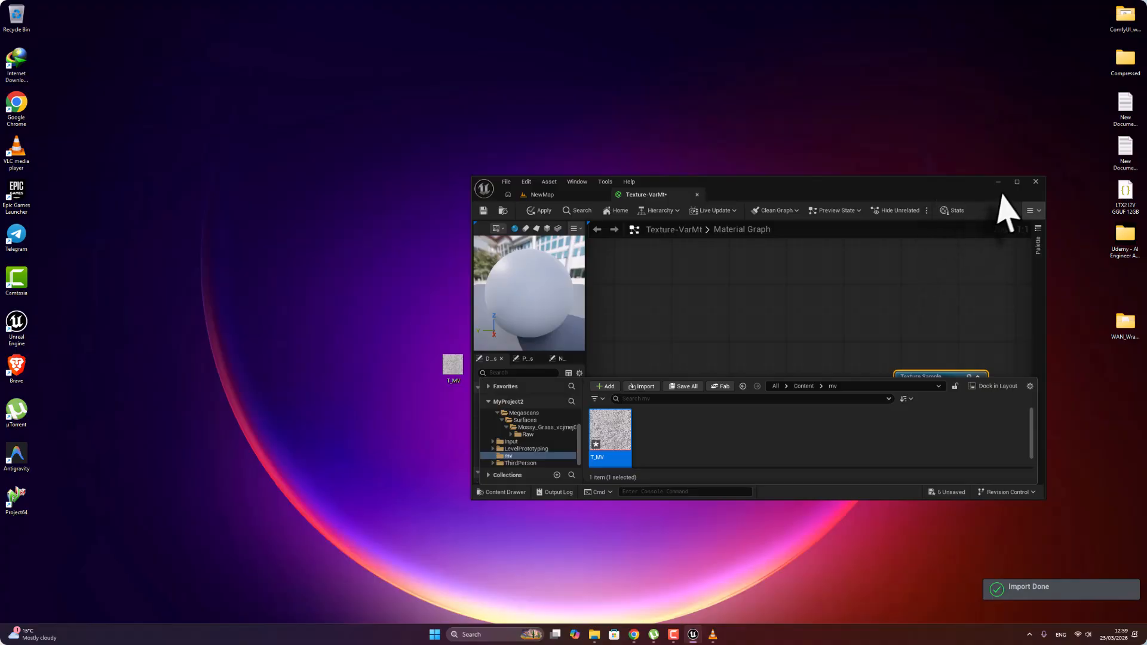
click(1018, 182)
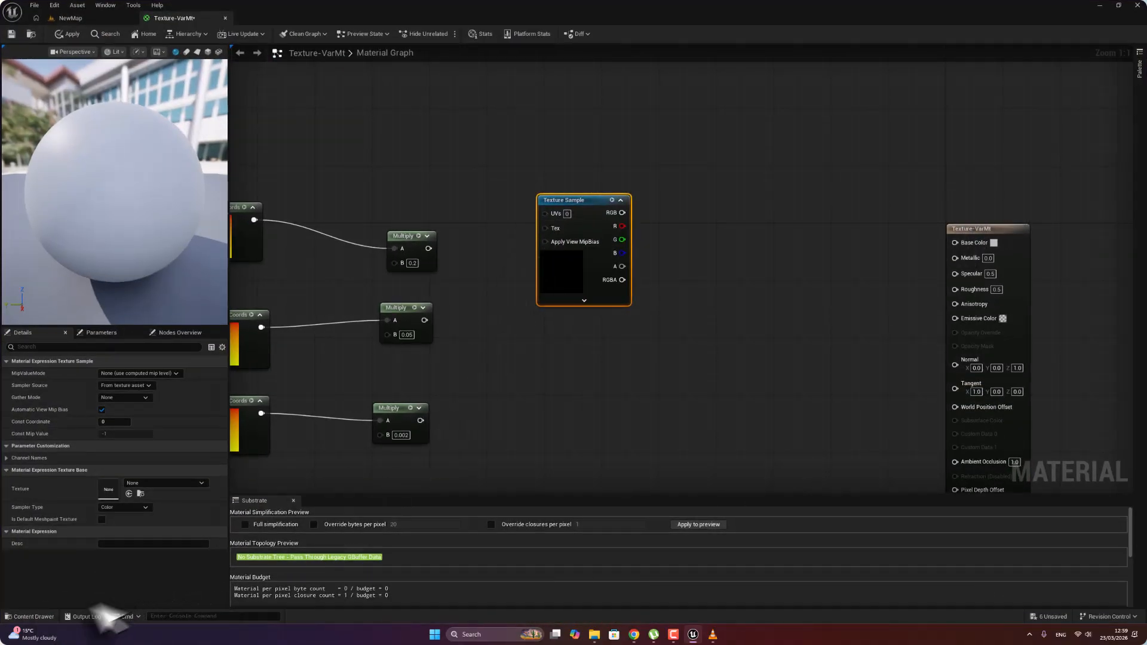
click(32, 617)
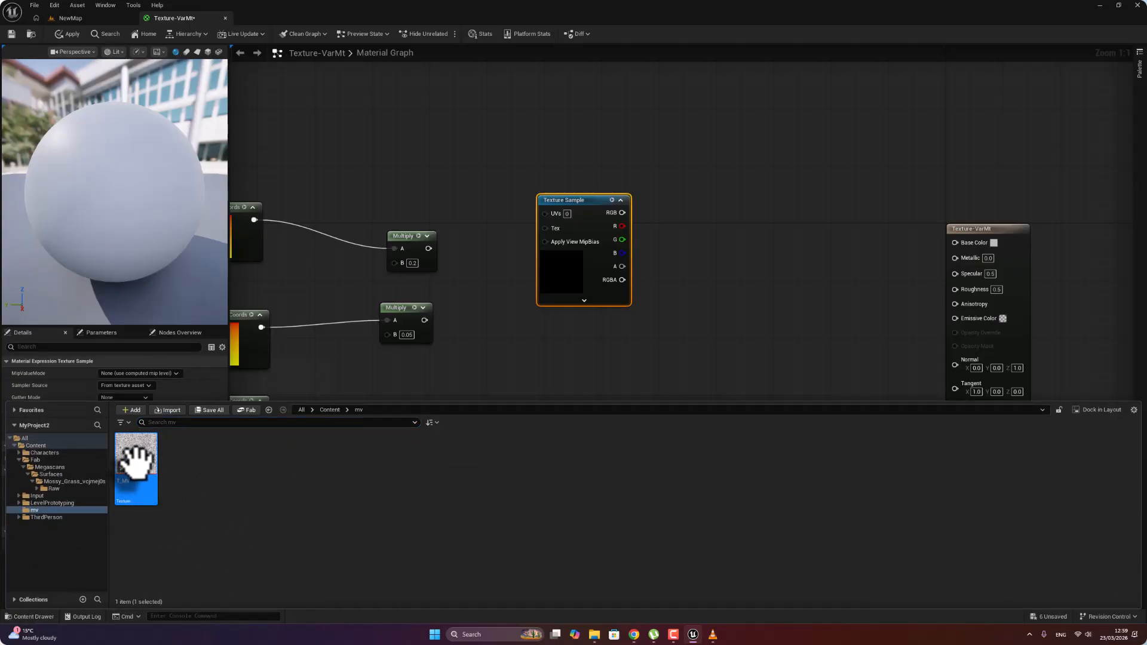
click(305, 377)
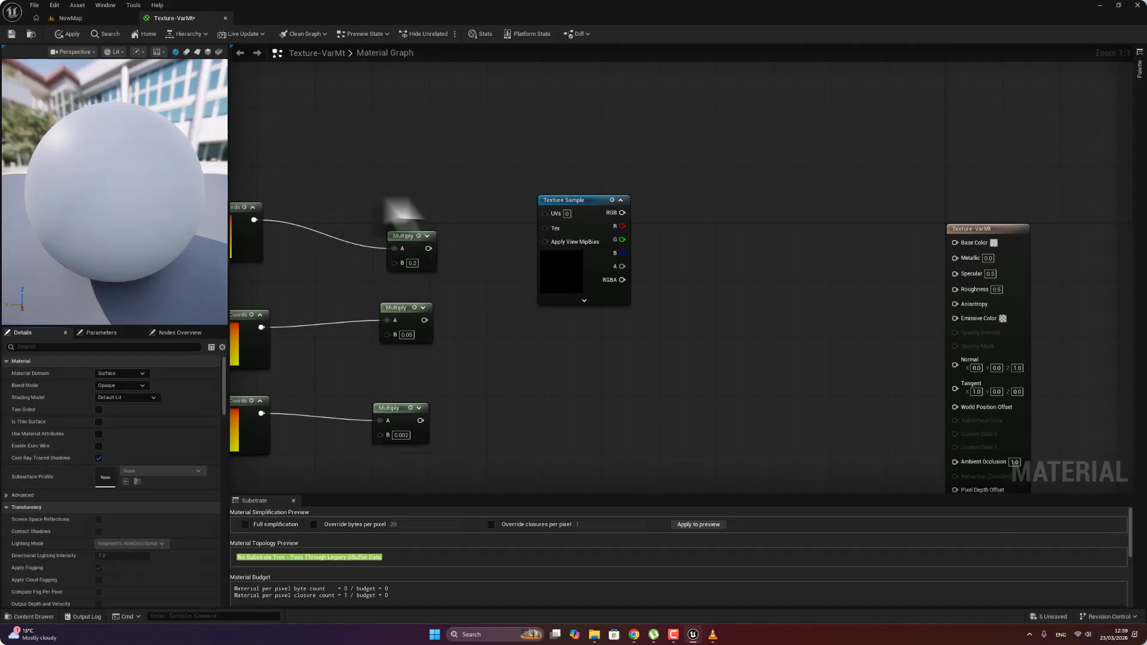
click(544, 214)
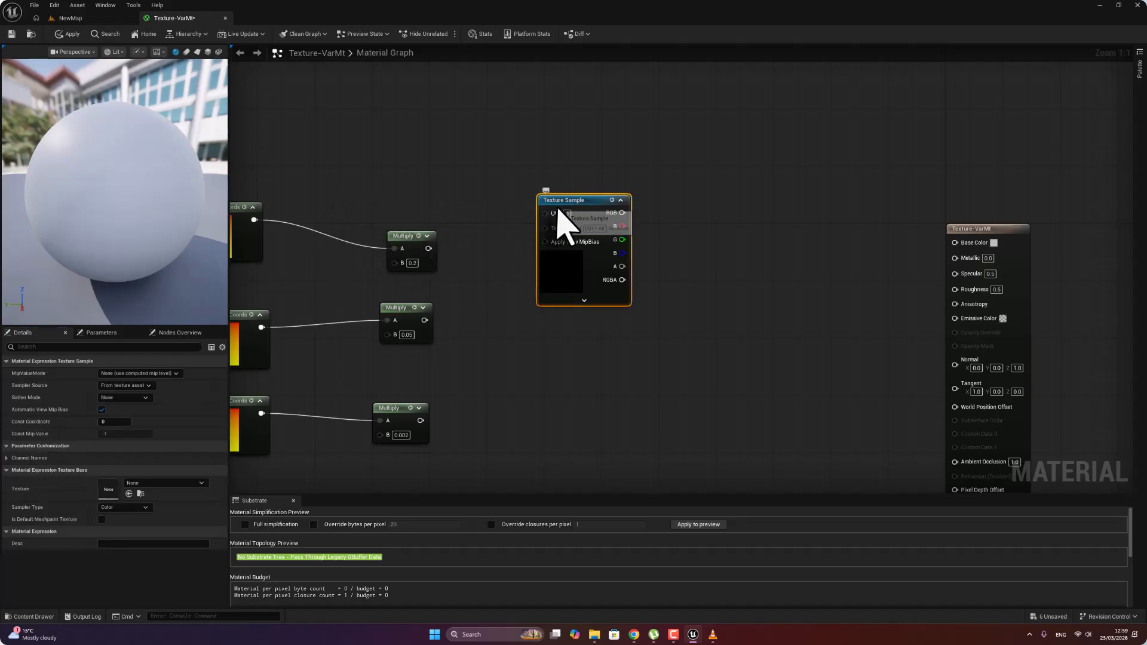
click(146, 483)
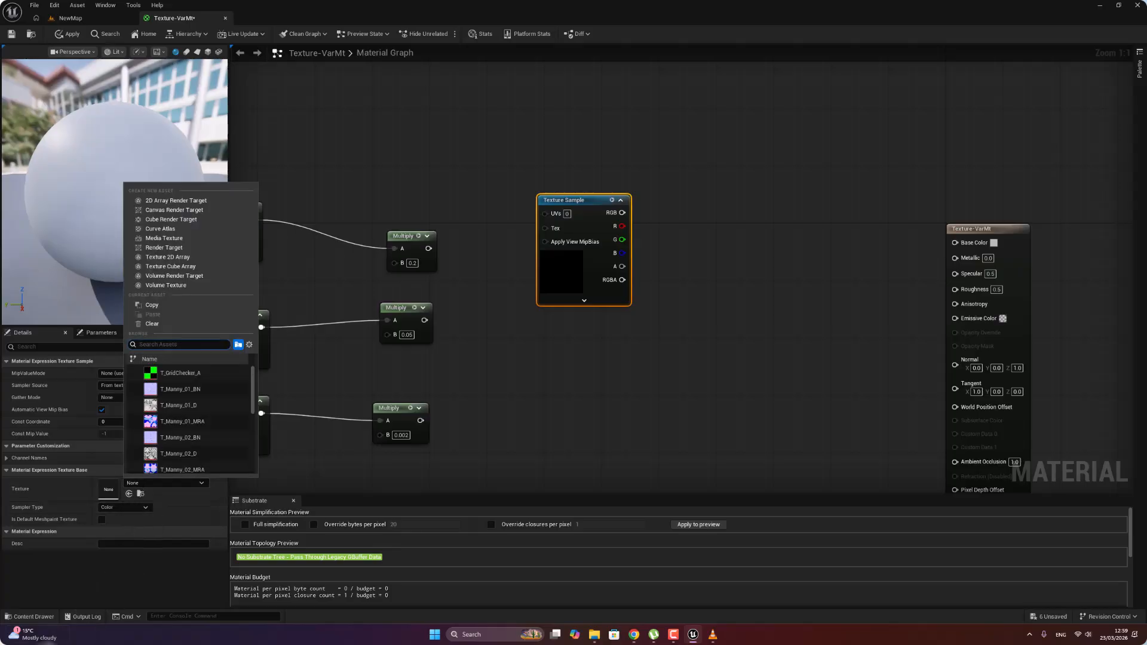
click(20, 619)
click(18, 619)
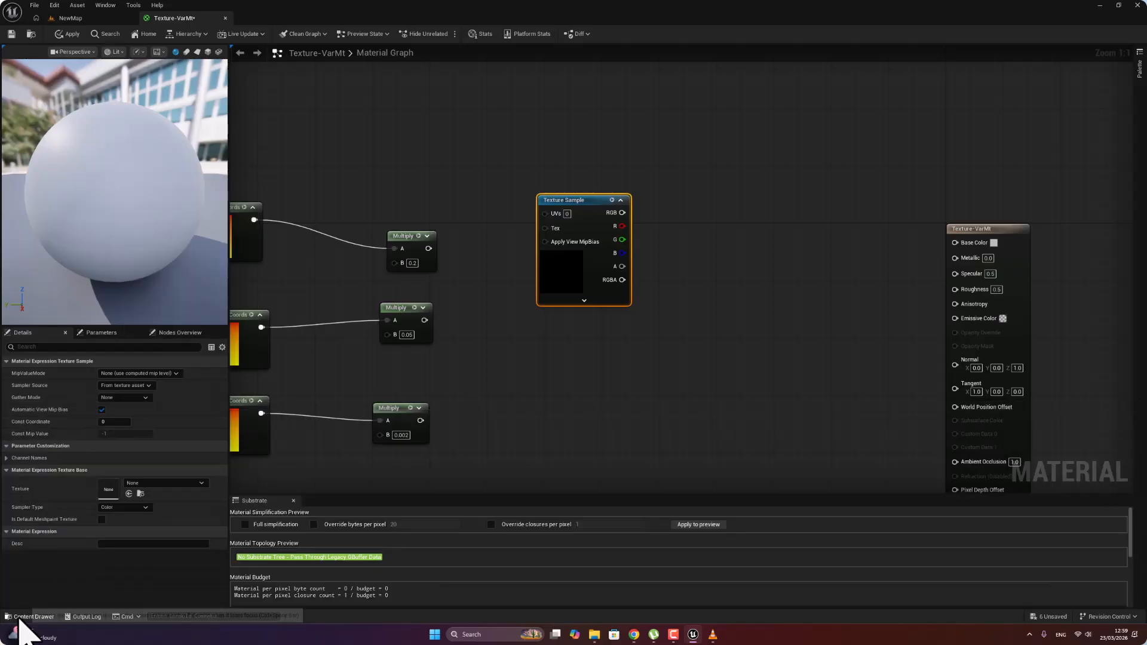
click(150, 470)
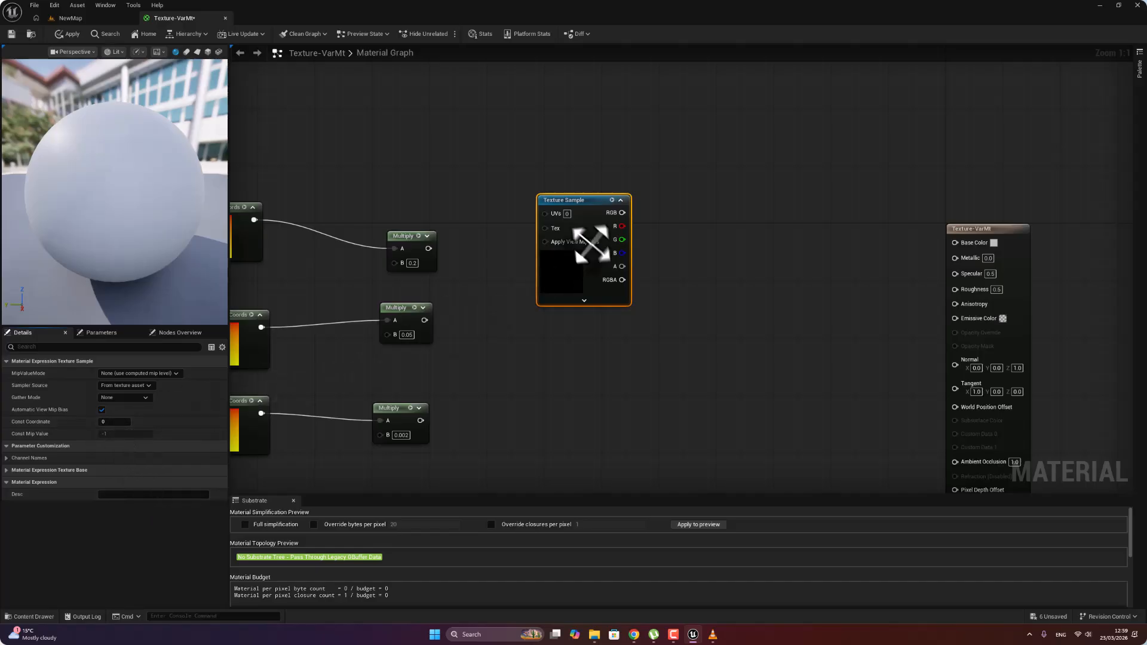
click(15, 458)
click(7, 446)
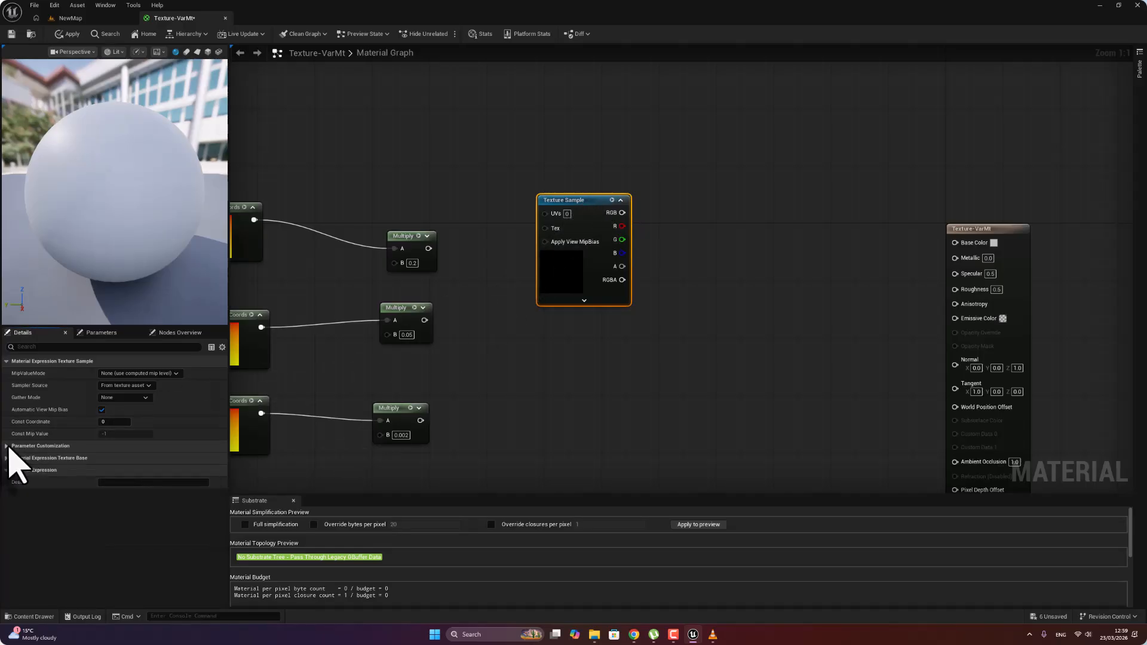
click(6, 471)
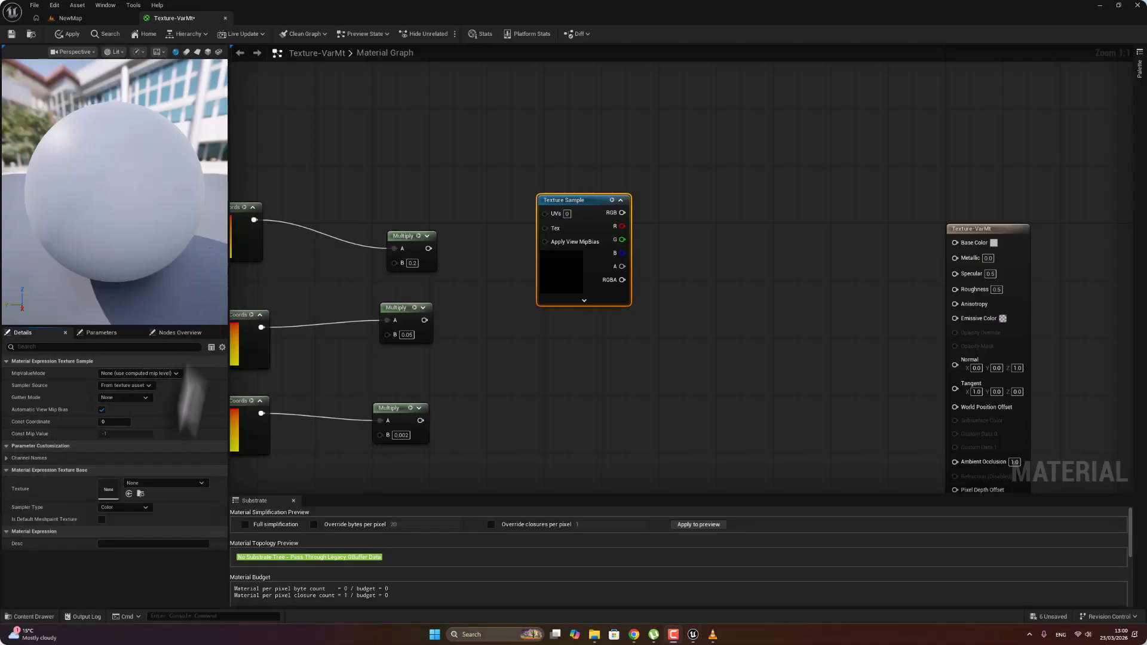
- Assign the T_MV texture to the Texture Sample node and shift the node slightly up and away from the Multiply nodes
click(168, 485)
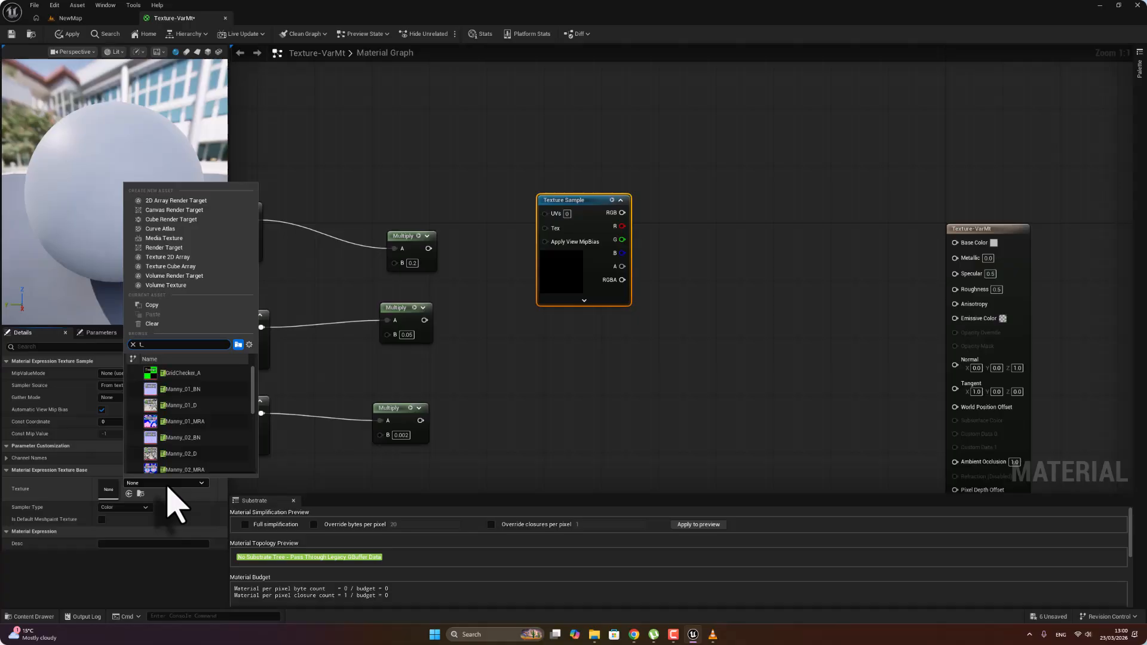
text(t_mv)
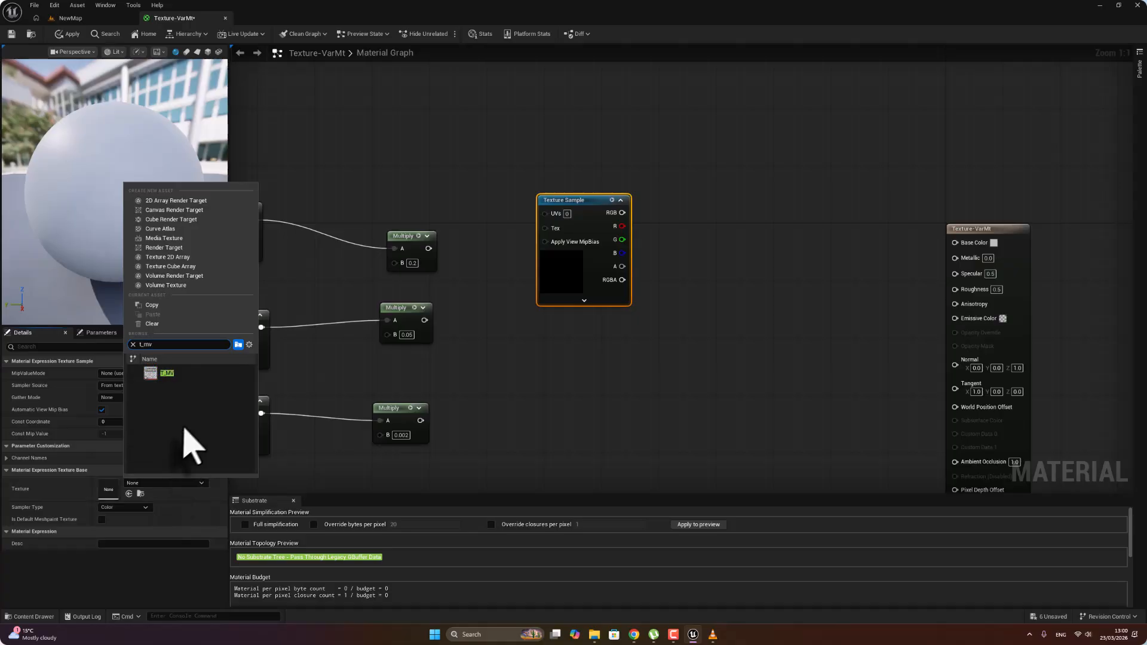
click(176, 377)
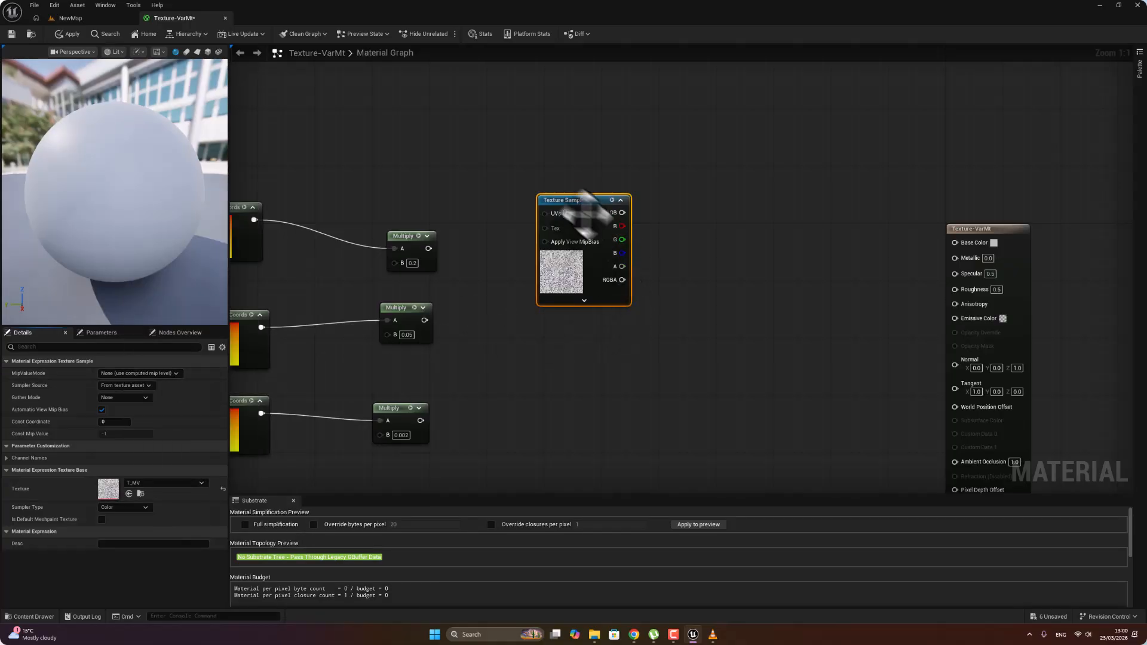
drag(588, 205, 596, 190)
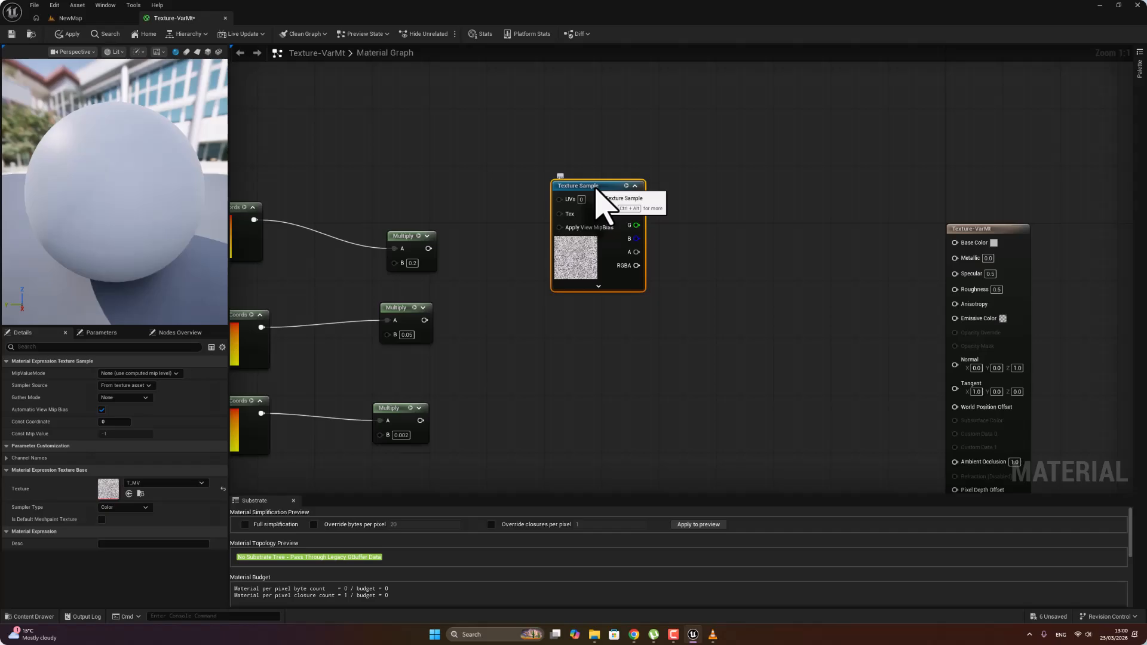
- Duplicate the T_MV Texture Sample node twice and stack the copies in a column beneath the original
key(ctrl+d)
drag(651, 193, 595, 317)
right_drag(705, 326, 725, 148)
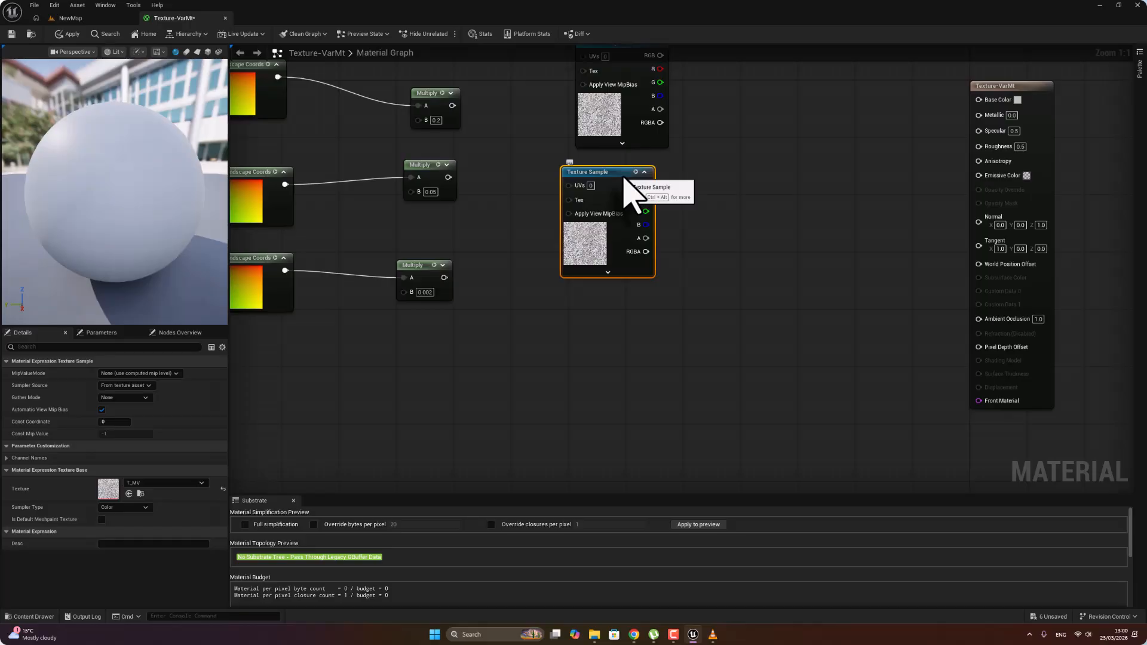
key(ctrl+d)
drag(666, 179, 634, 340)
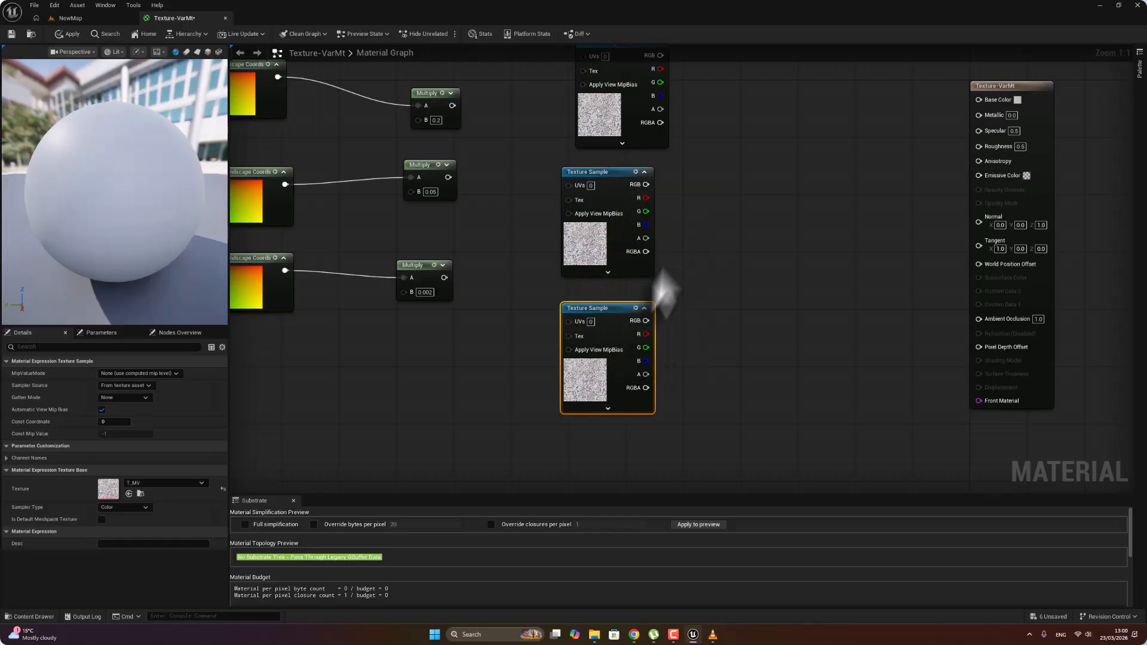
- Connect each Multiply node's output to the UVs input of the Texture Sample in its row, and save the material
right_drag(701, 196, 739, 274)
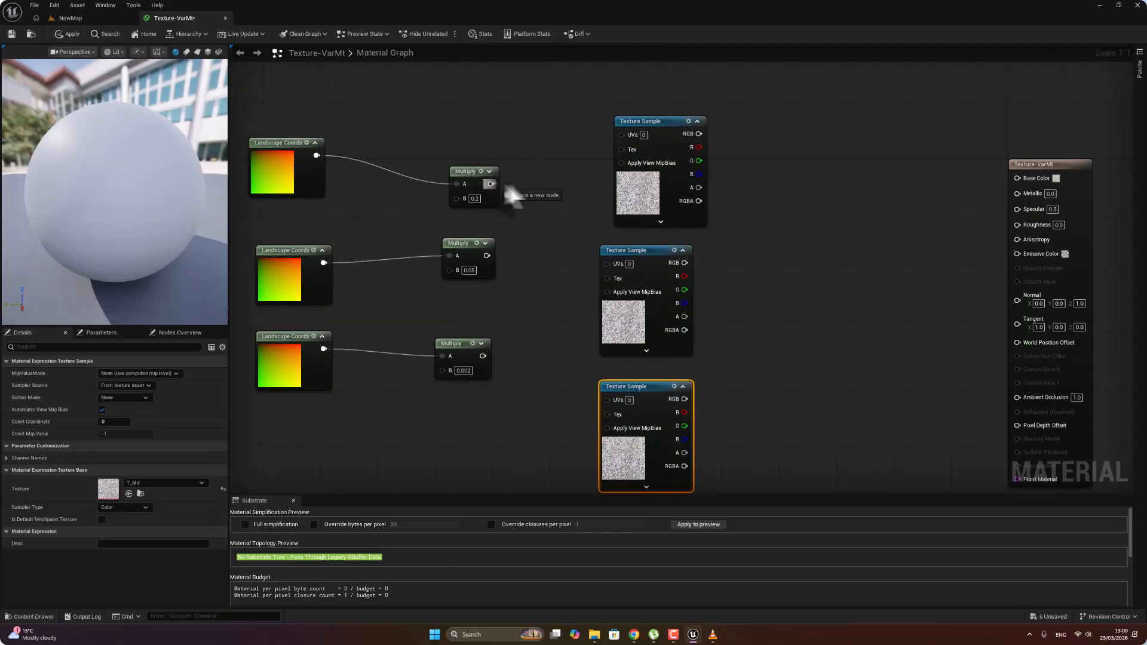
drag(509, 196, 641, 149)
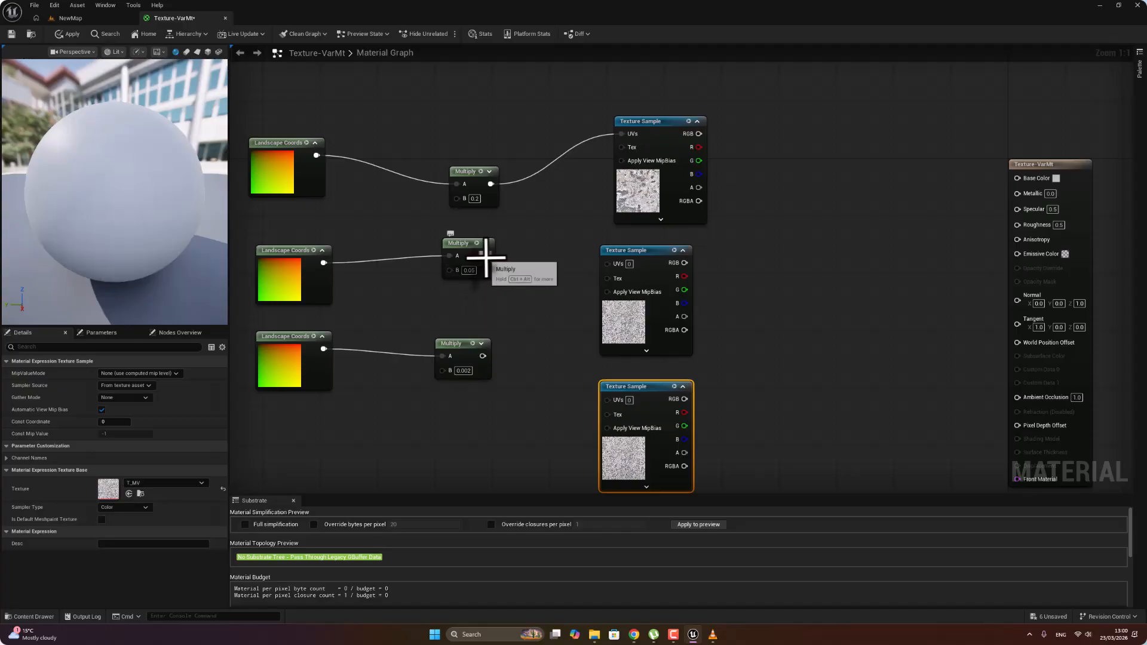
drag(486, 257, 607, 263)
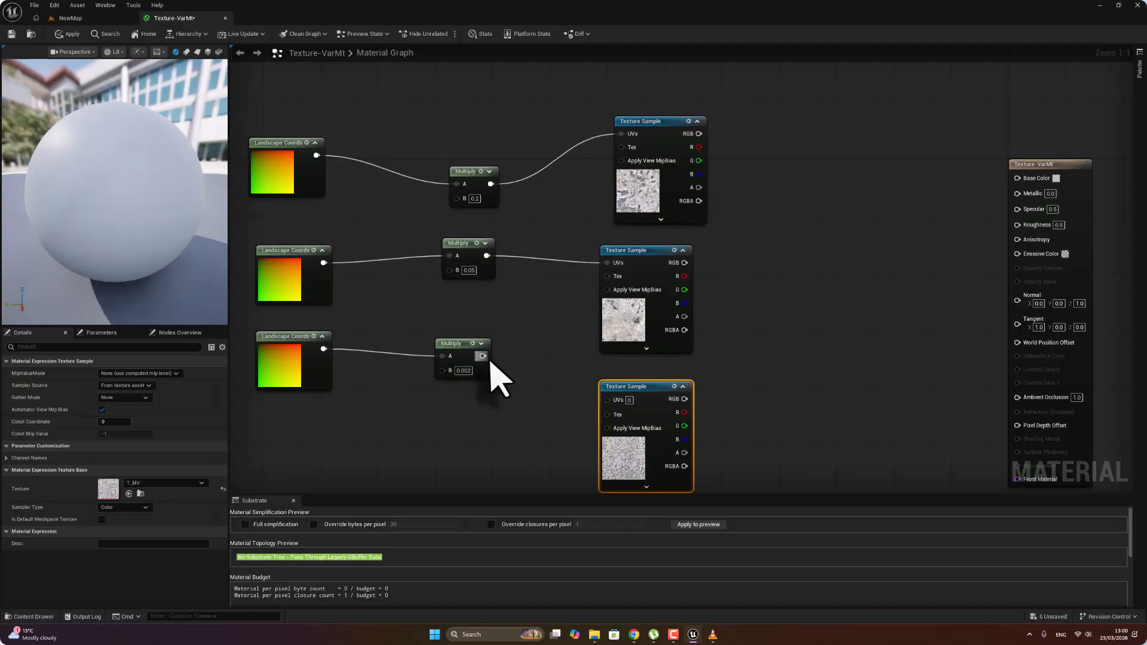
drag(483, 357, 608, 400)
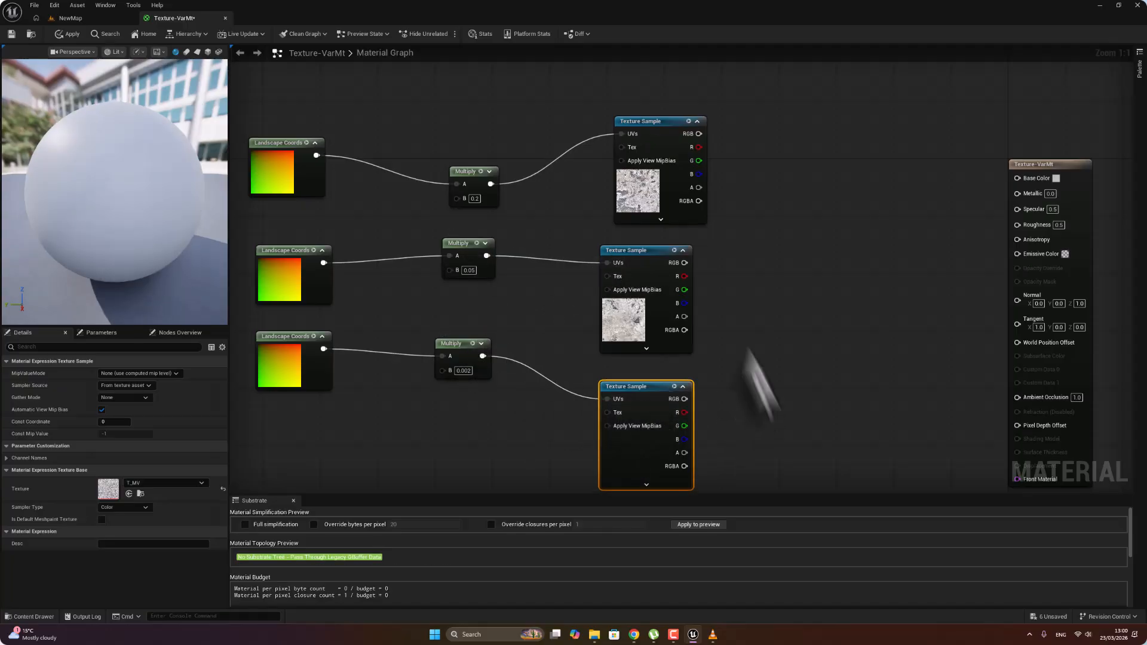
right_drag(748, 313, 715, 303)
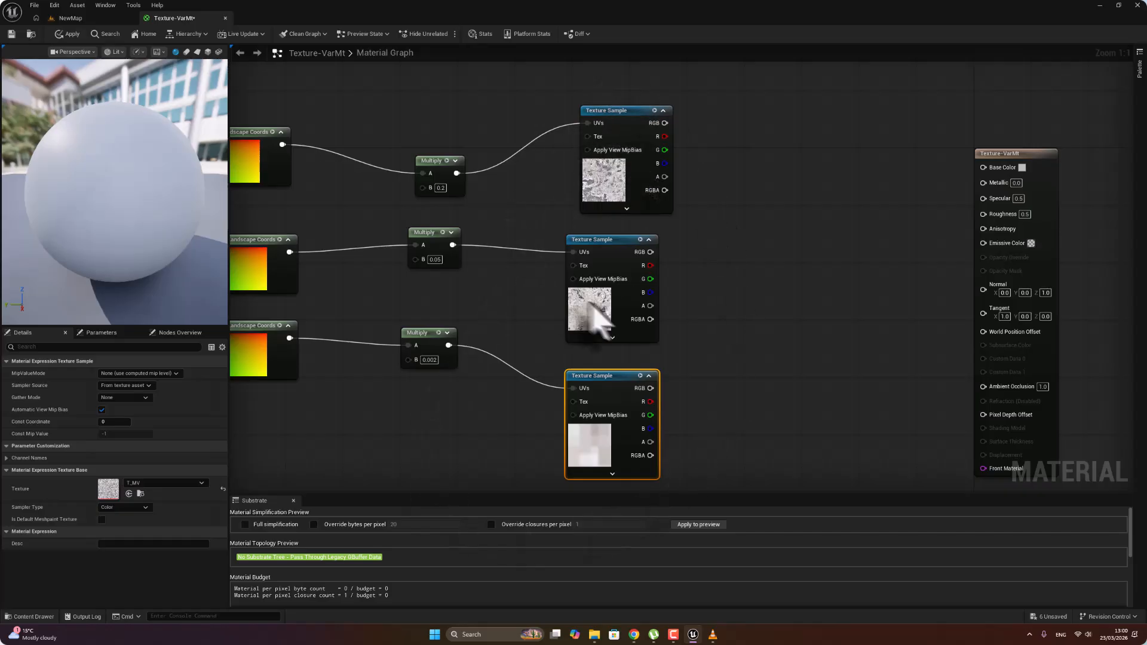
right_drag(648, 269, 723, 255)
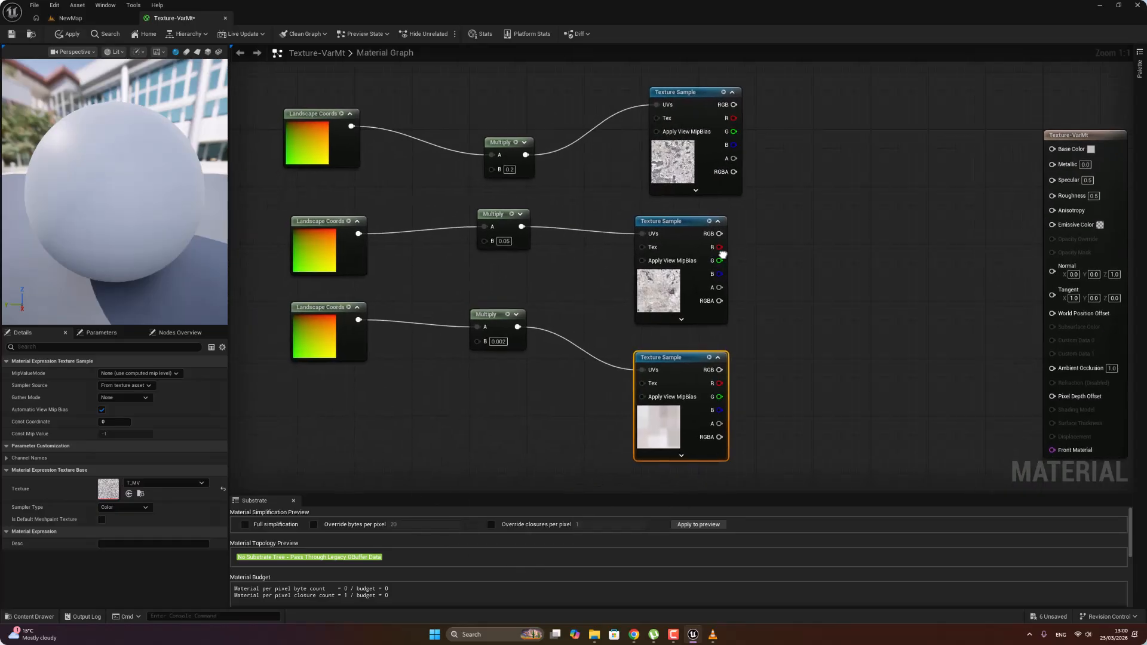
key(ctrl+s)
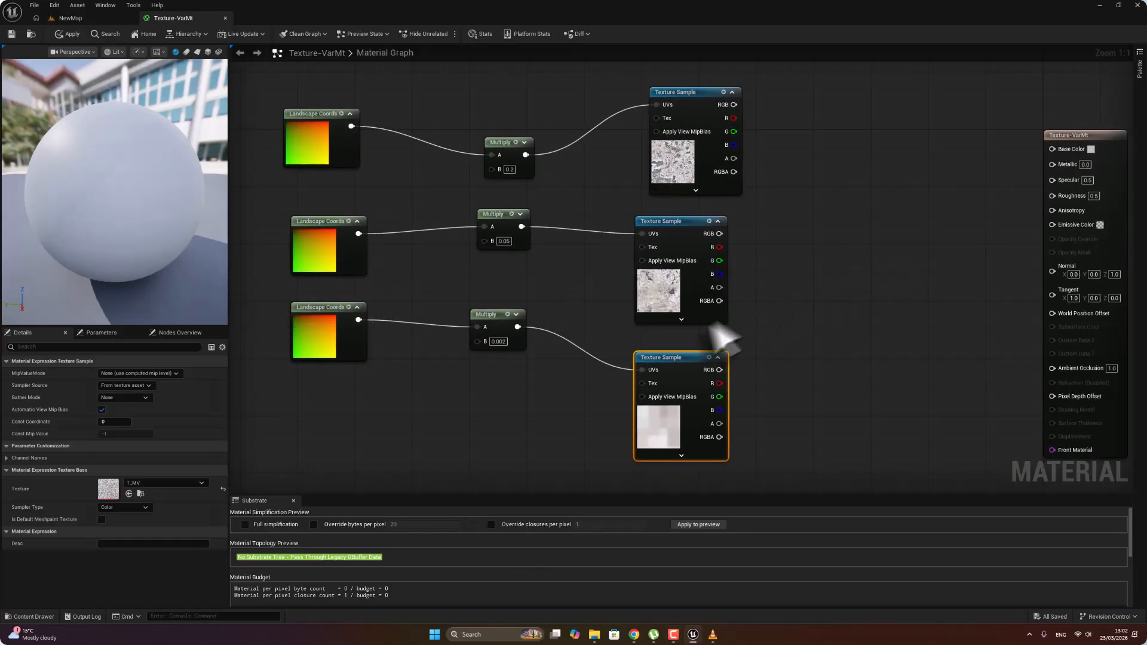
- Create an Add node beside the uppermost Texture Sample and place a copy of it beside each of the two lower ones
right_drag(713, 326, 434, 392)
right_click(484, 209)
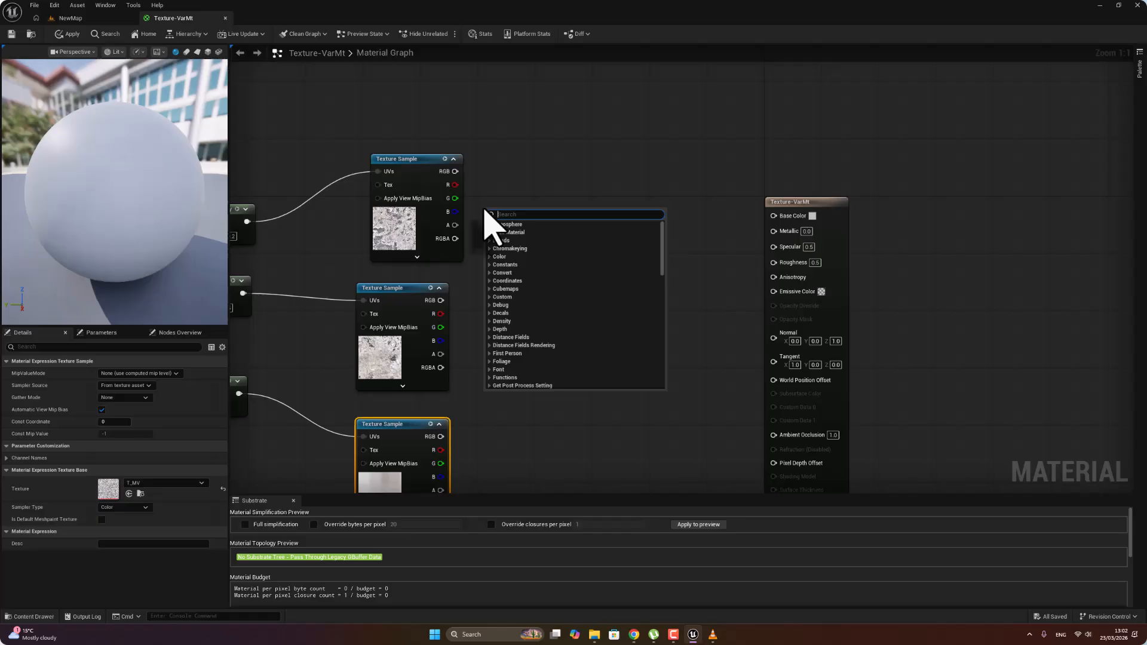
text(add)
click(530, 273)
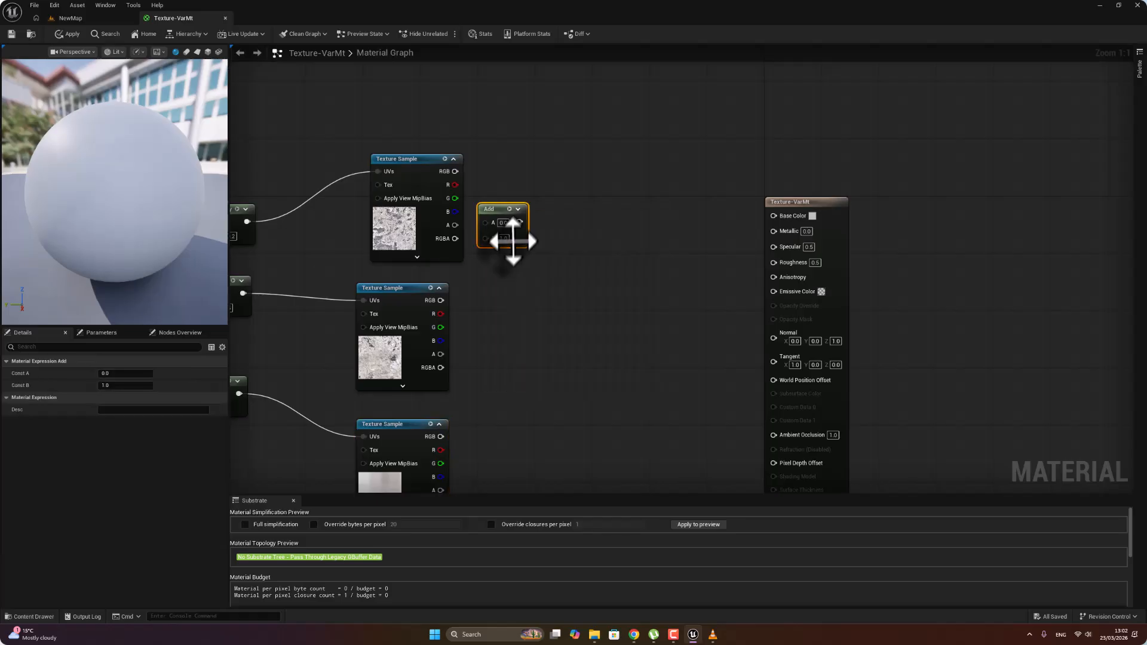
drag(500, 223, 524, 223)
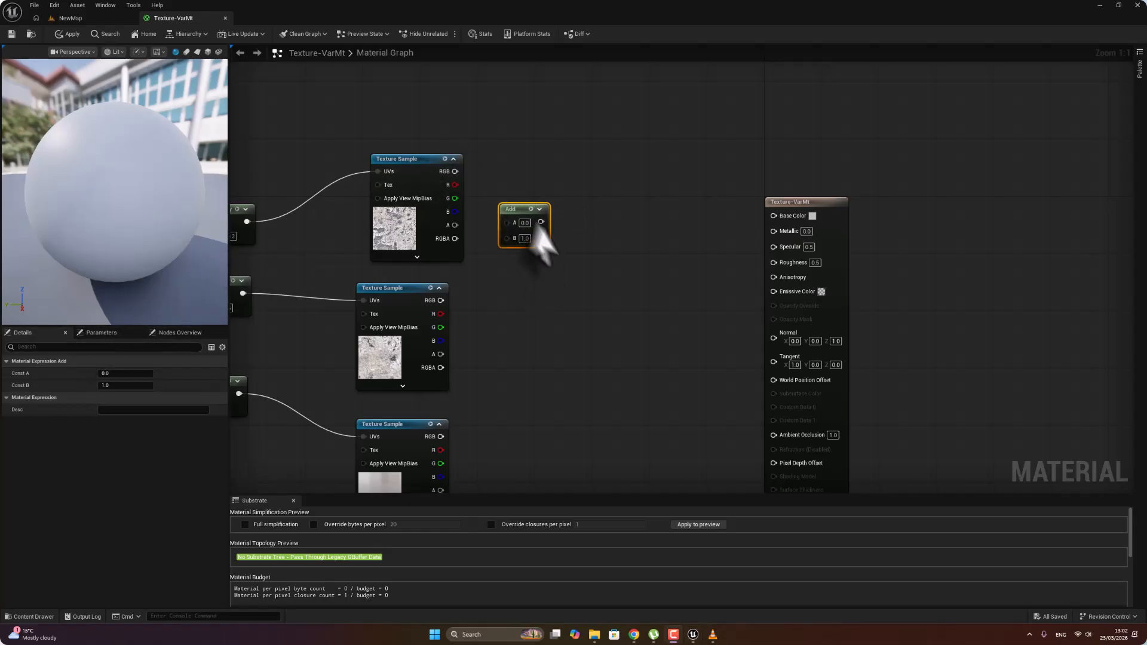
drag(519, 208, 529, 430)
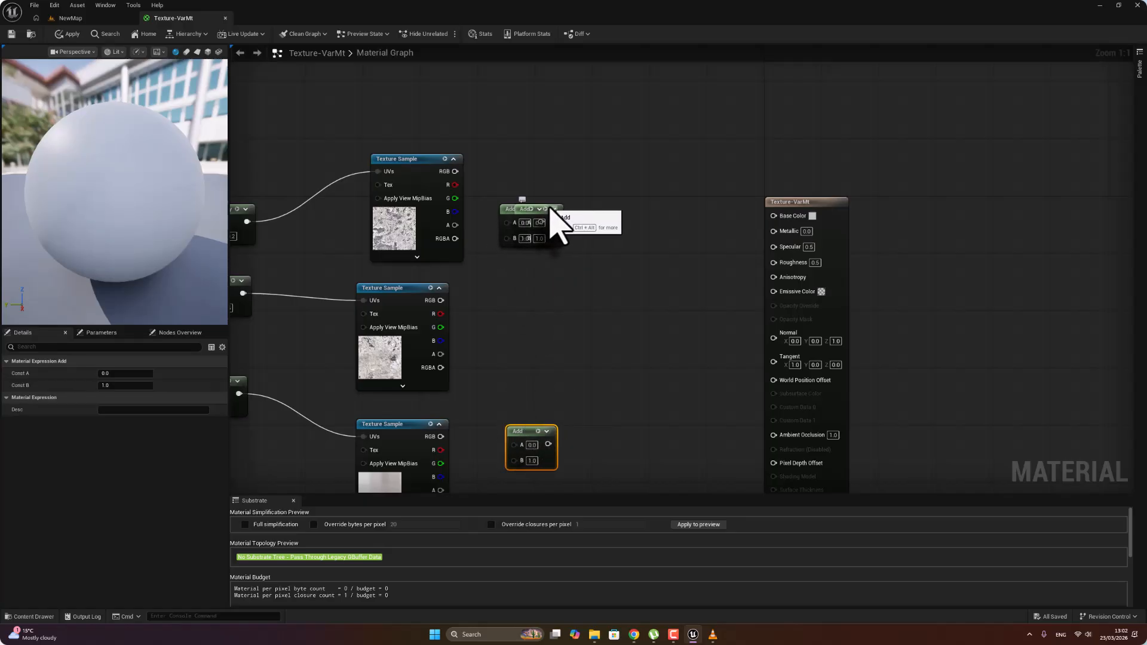
drag(551, 218, 545, 341)
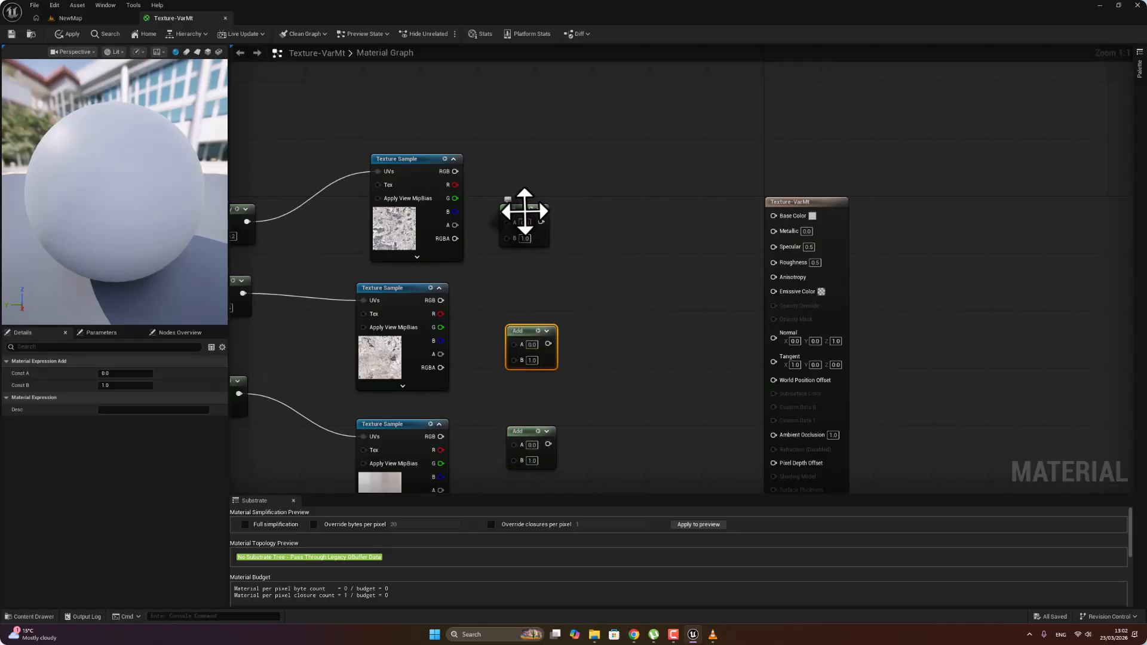
- Connect the R output of each Texture Sample to the A input of the Add node in its row
click(525, 211)
drag(454, 184, 511, 223)
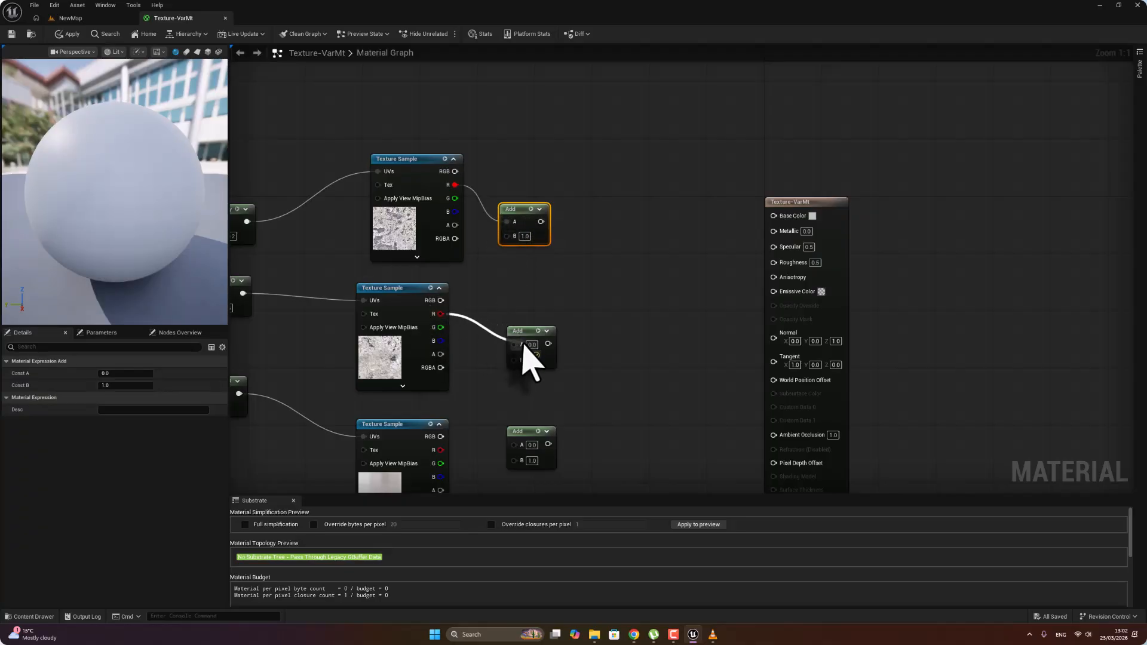
drag(523, 346, 514, 344)
drag(440, 450, 514, 445)
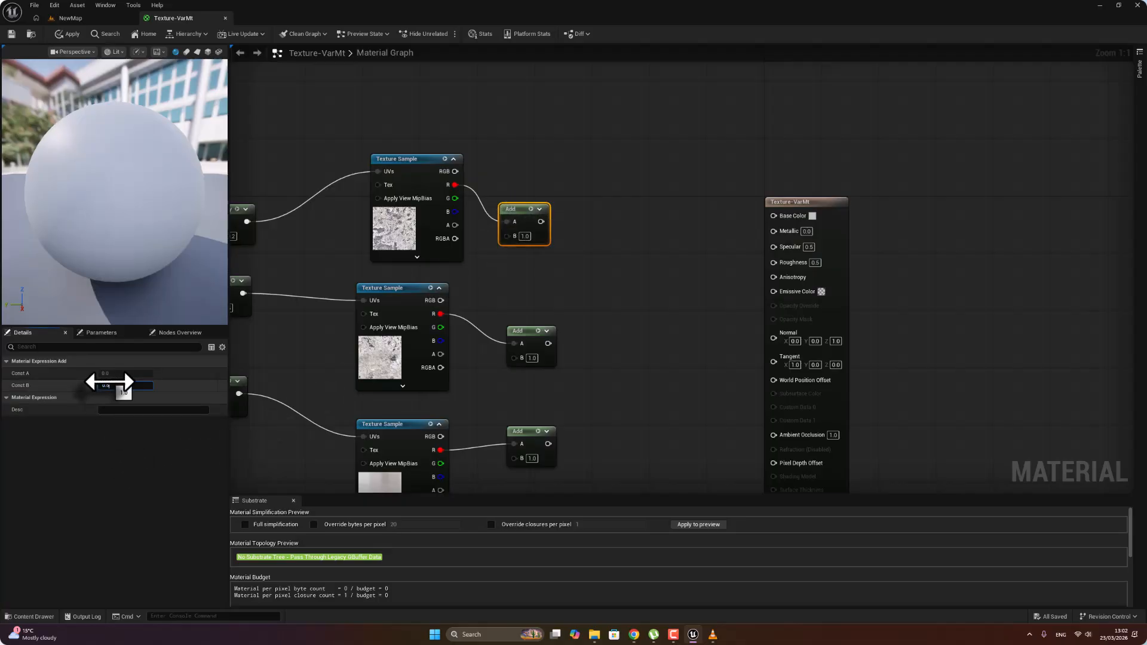
- Set Const B to 0.5 on each of the three Add nodes
click(525, 331)
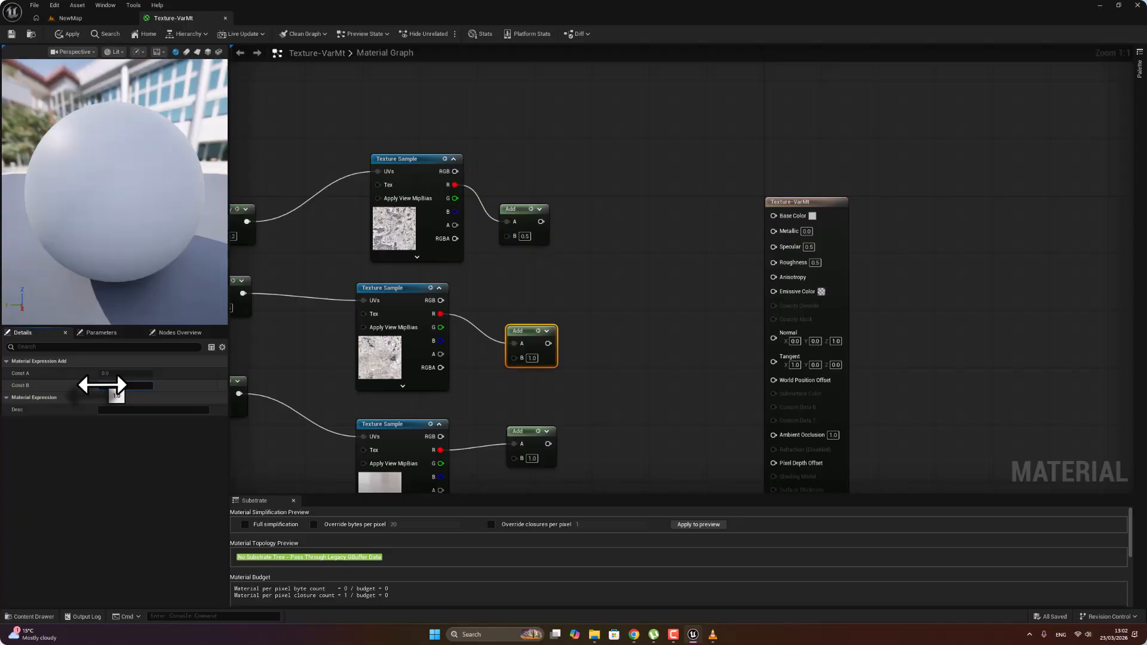
text(0.5)
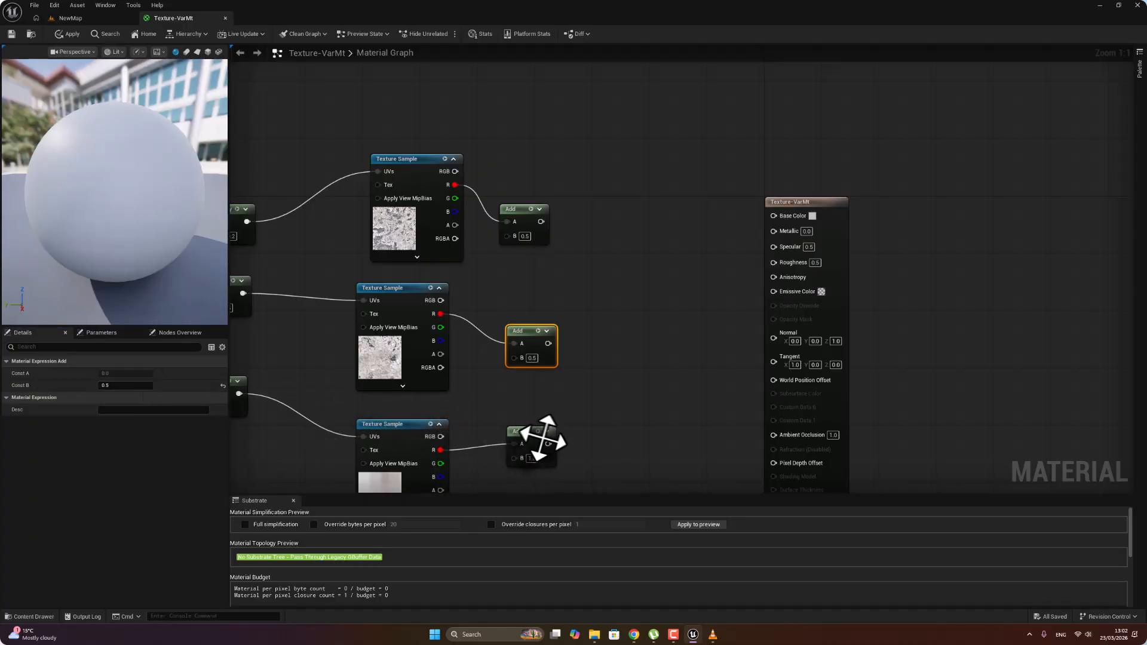
click(534, 440)
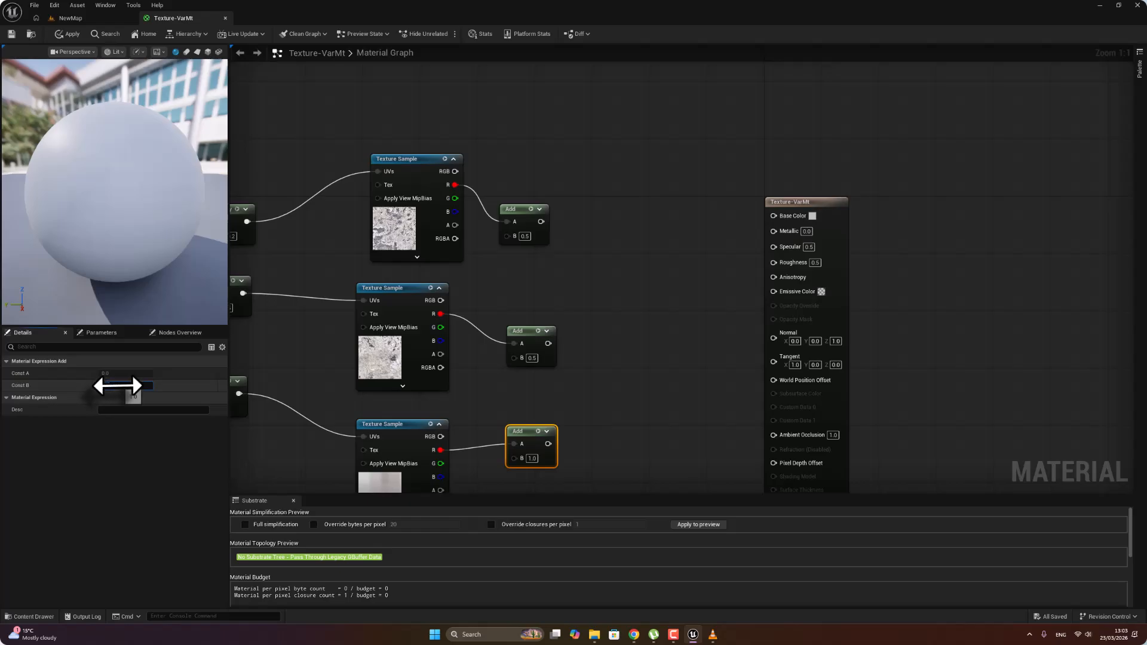
text(0.5)
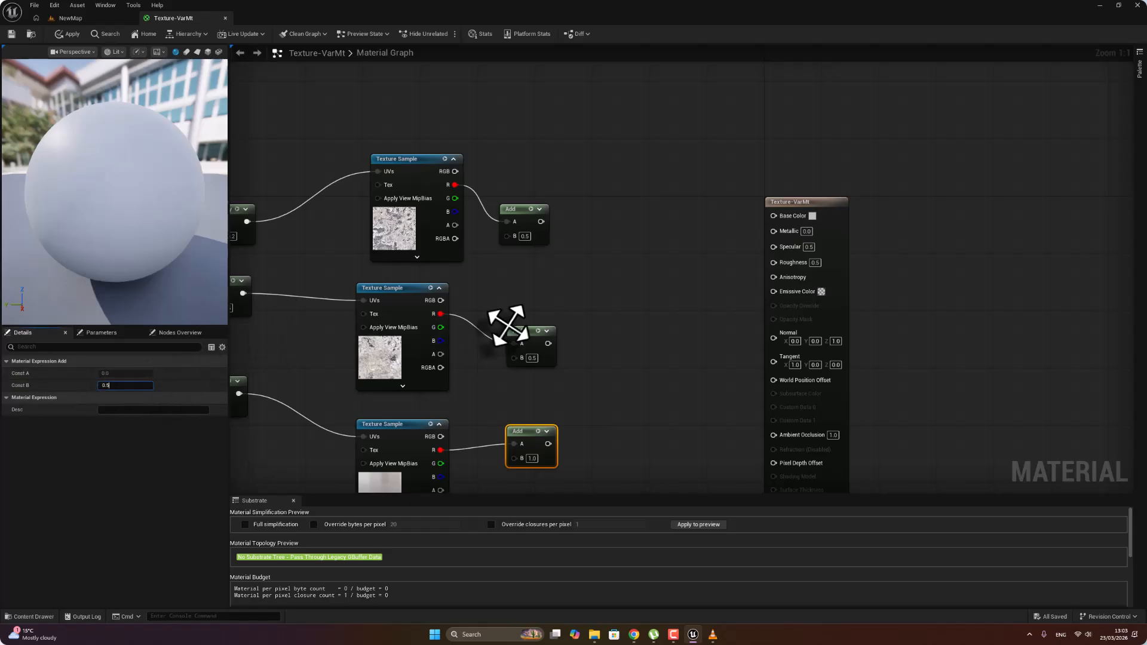
click(611, 315)
- Create a Multiply node that takes the middle Add node's output as A and the lowest Add node's output as B
right_drag(631, 352, 548, 279)
drag(454, 276, 520, 317)
text(mult)
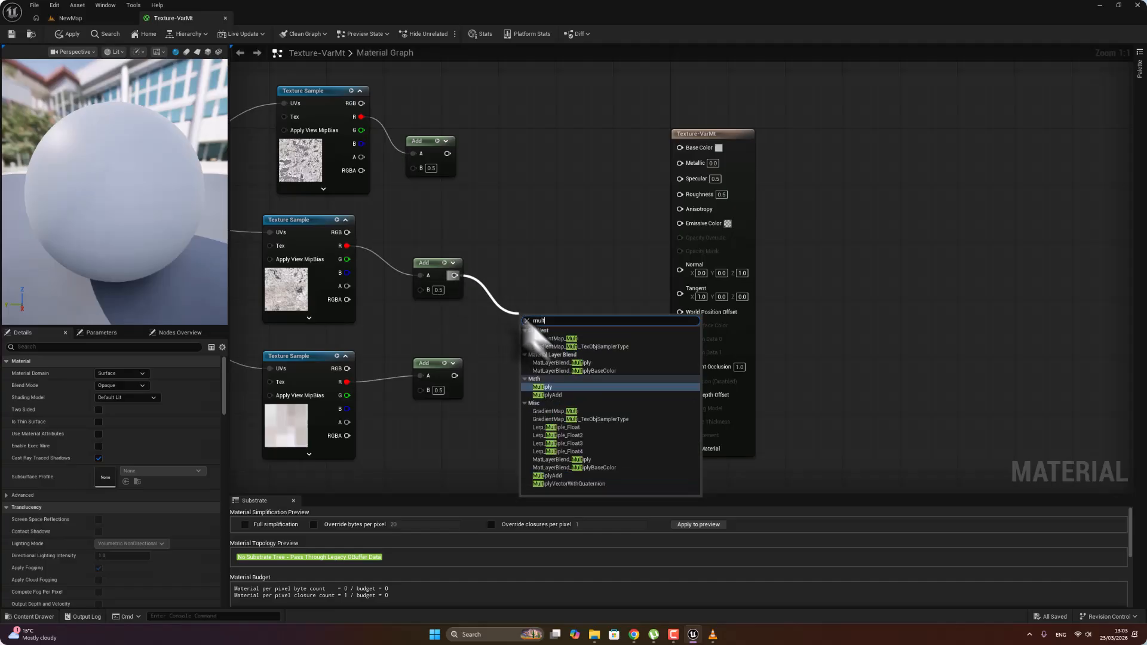
click(558, 377)
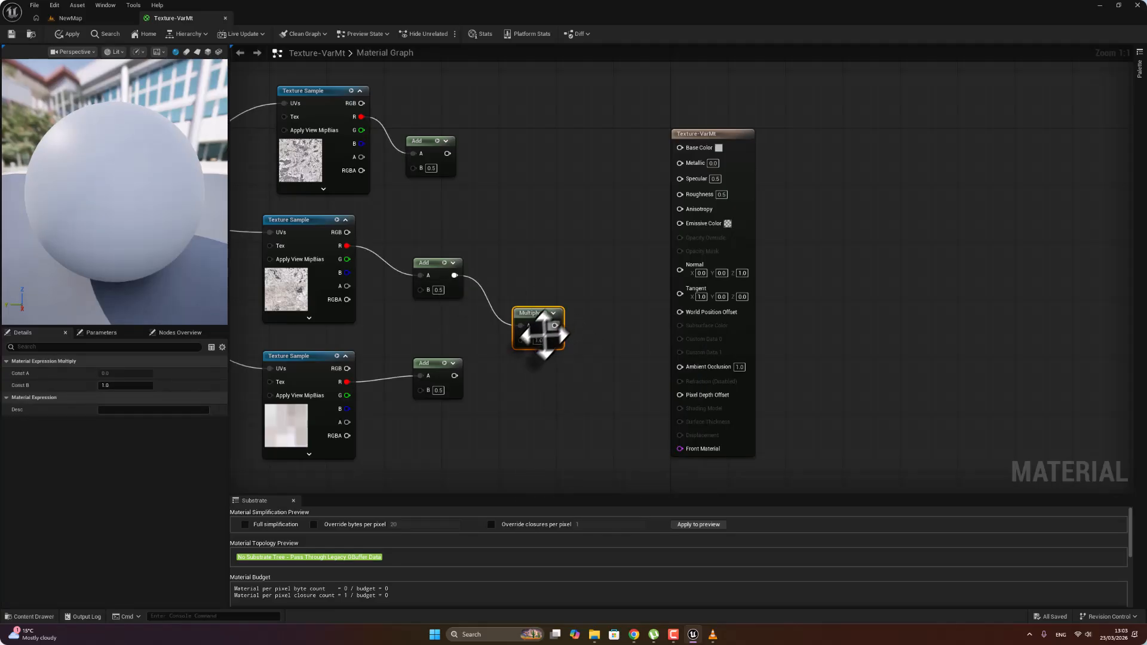
drag(481, 383, 454, 376)
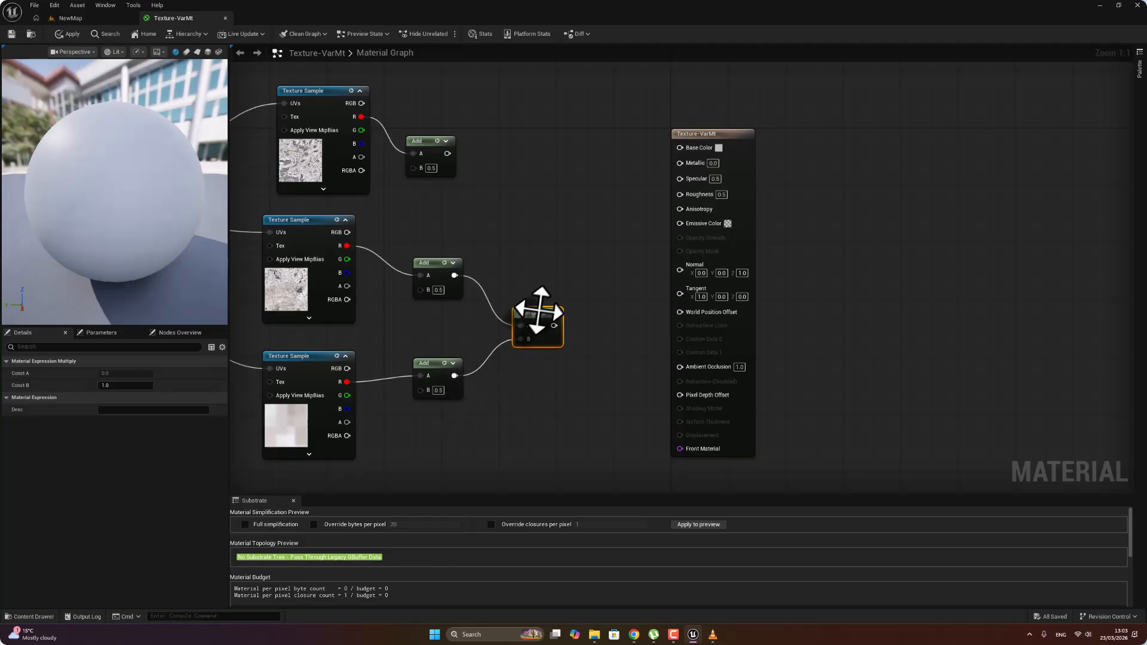
- Duplicate the Multiply node above the original, and feed the uppermost Add into its A and the first Multiply's output into its B
key(ctrl+d)
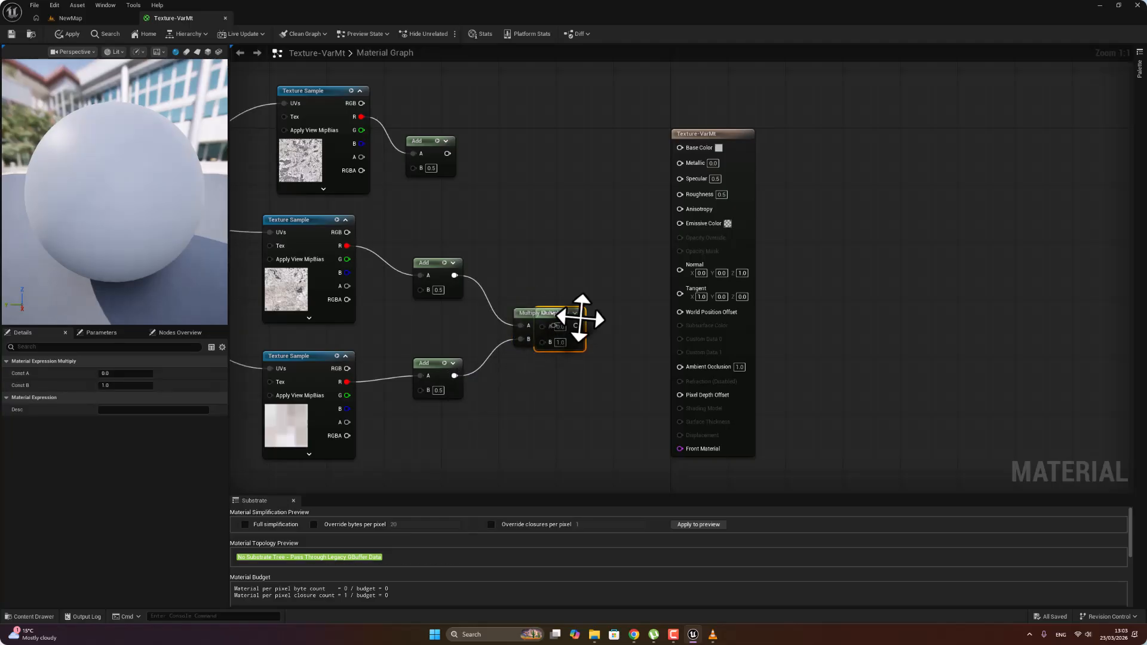
drag(579, 311, 592, 199)
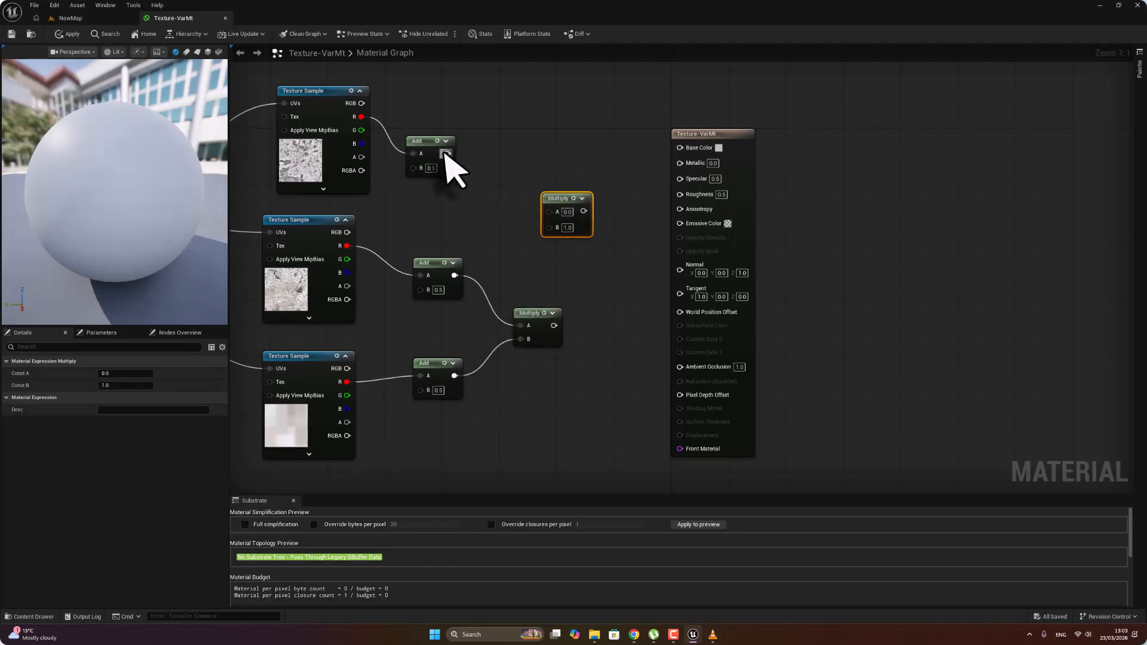
drag(447, 153, 555, 325)
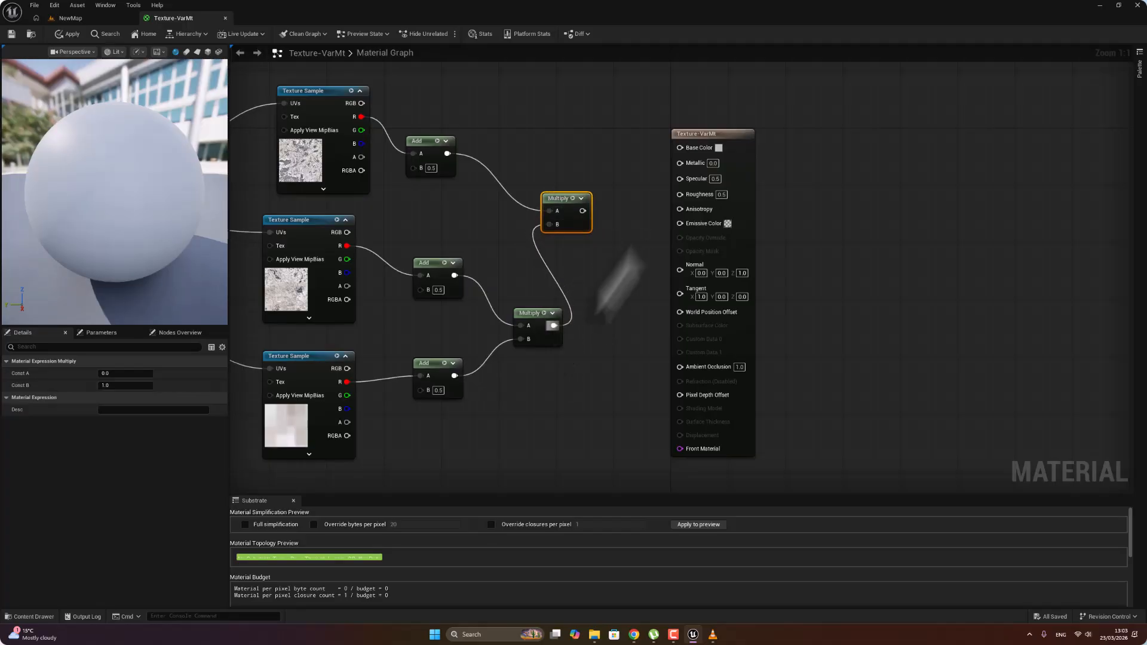
- Move the Texture-VarMt result node farther away from the Multiply nodes and add a Constant3Vector node in the freed space
drag(688, 133, 1041, 145)
right_click(665, 115)
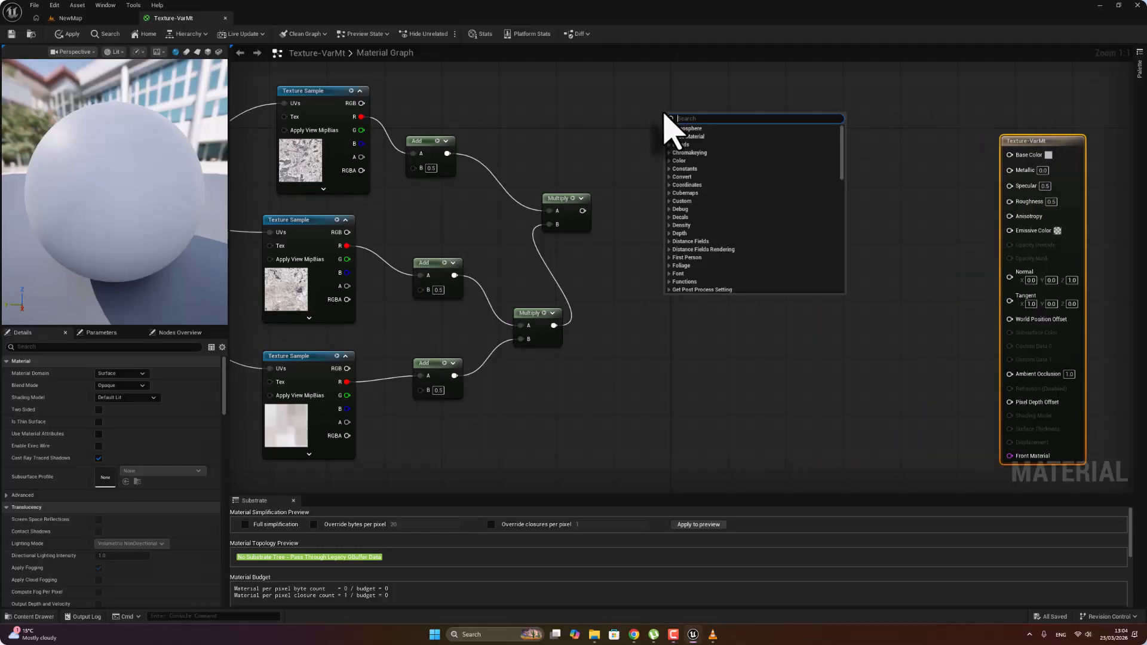
text(vector)
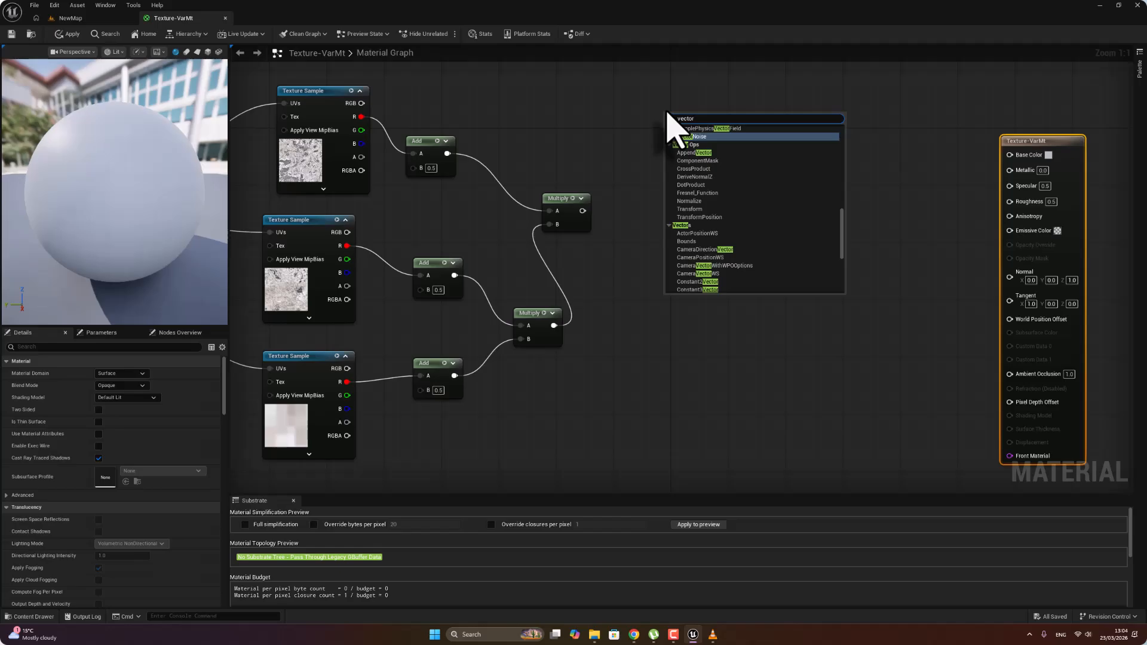
text( 3)
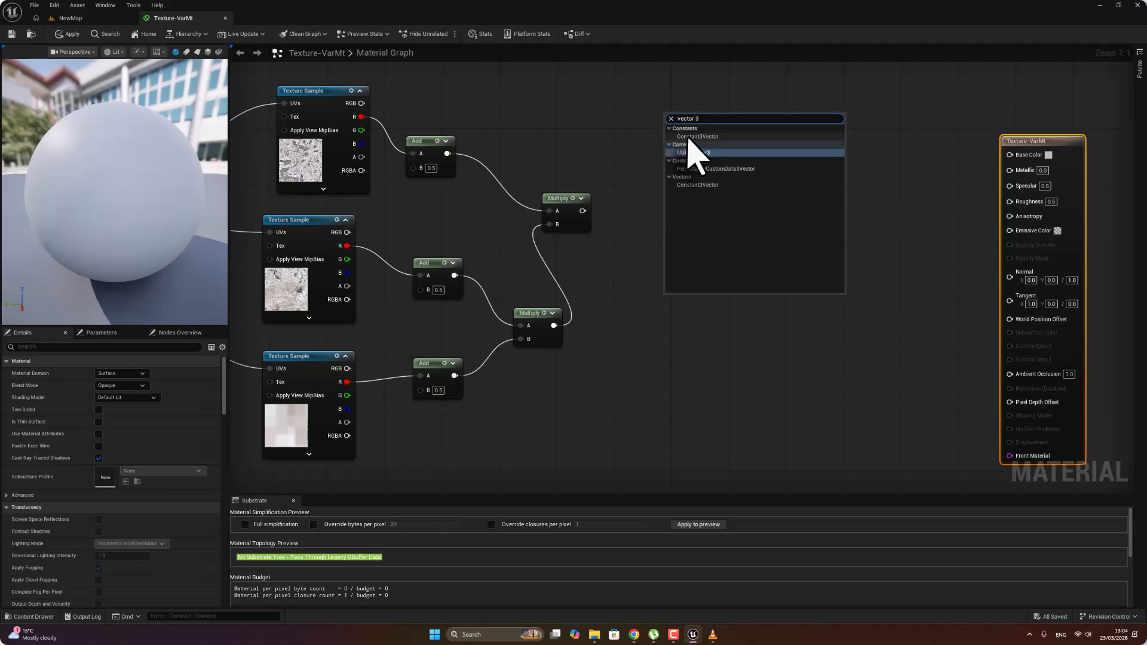
click(697, 137)
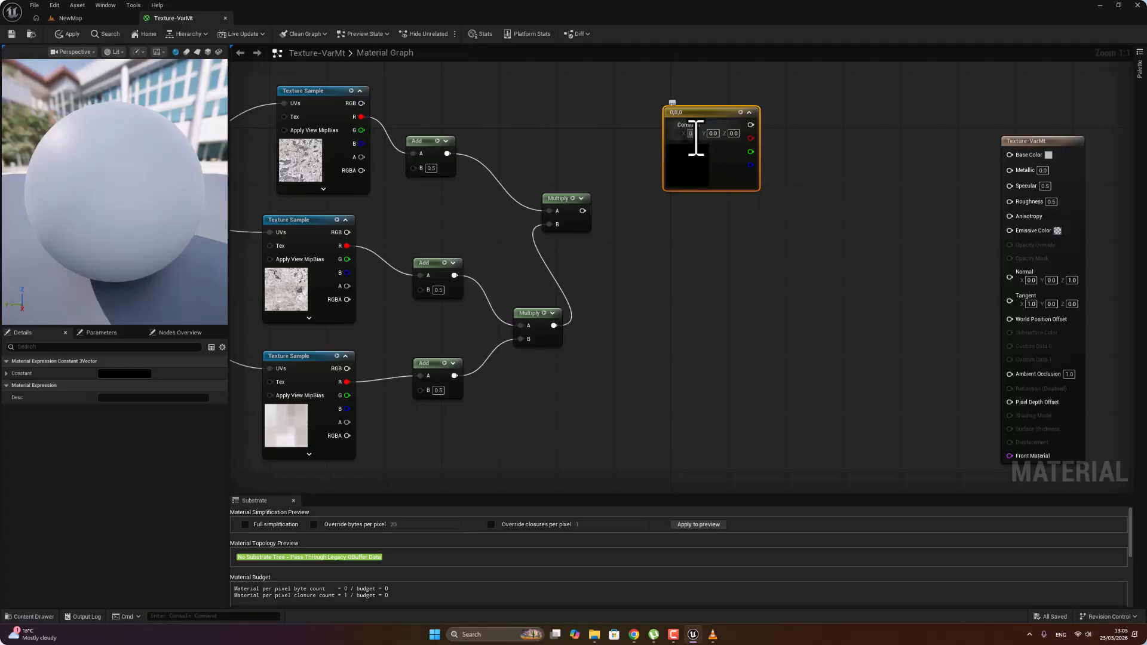
- Set the Constant3Vector's X, Y and Z to 0.5 and move the node closer to the upper Multiply node
double_click(687, 106)
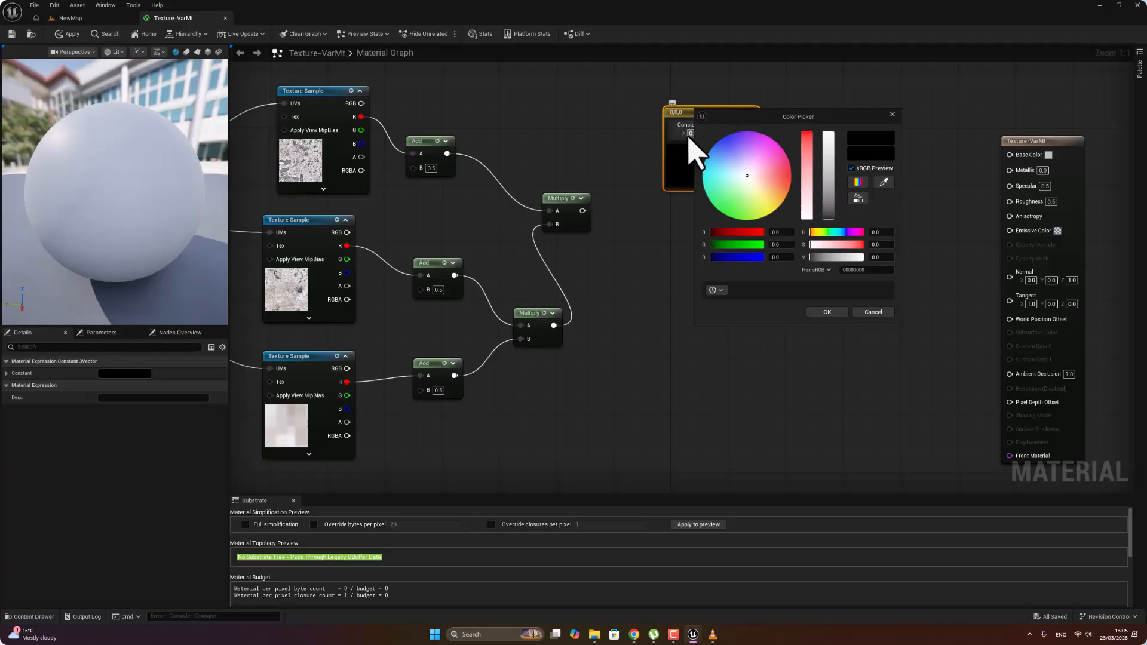
click(870, 313)
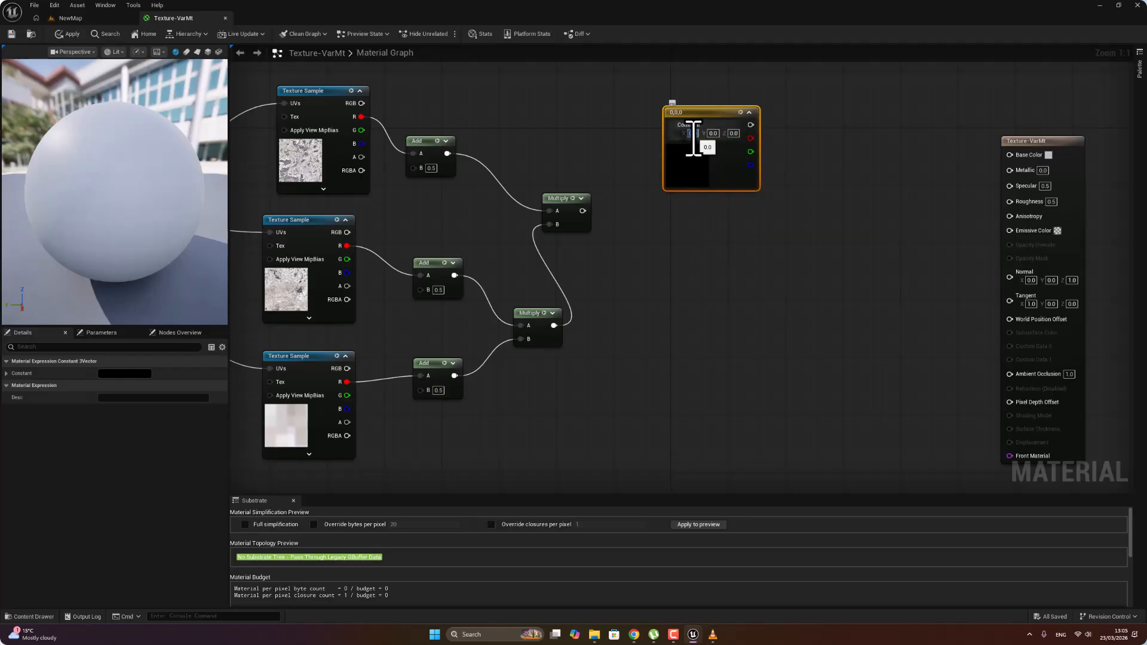
click(714, 133)
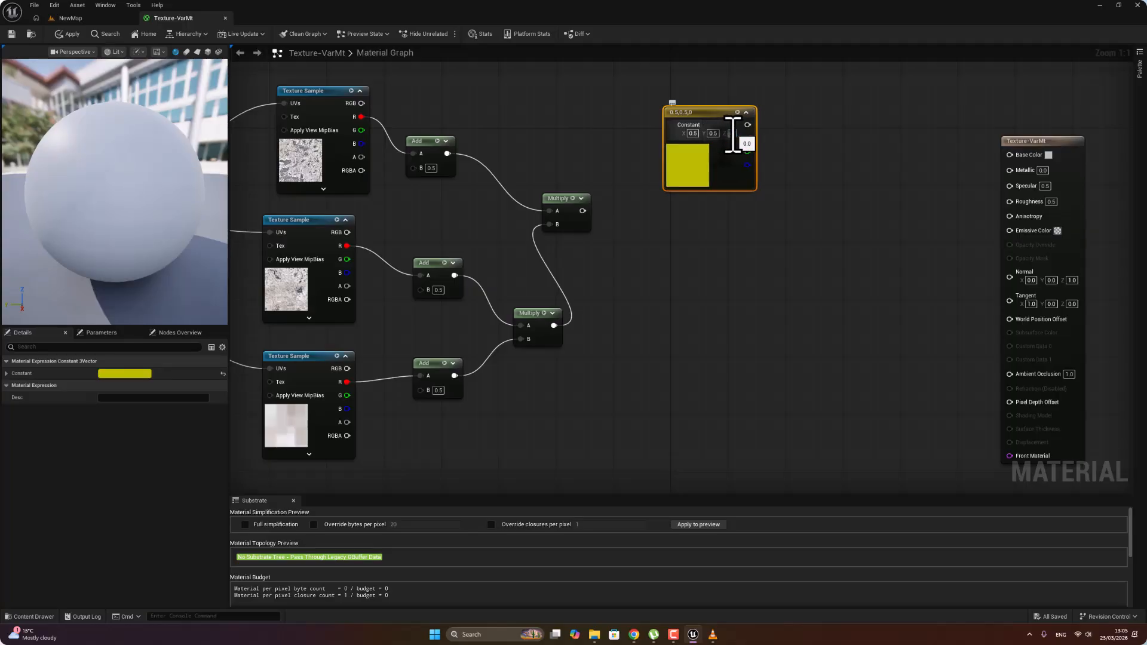
text(0.5)
click(719, 224)
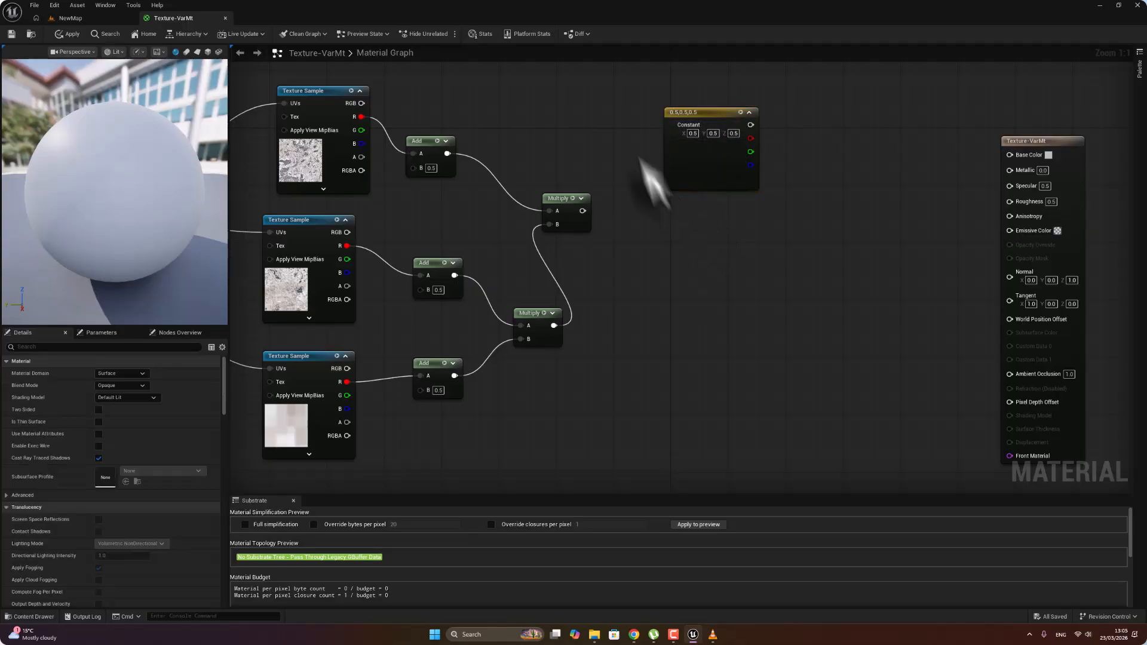
drag(702, 110, 673, 96)
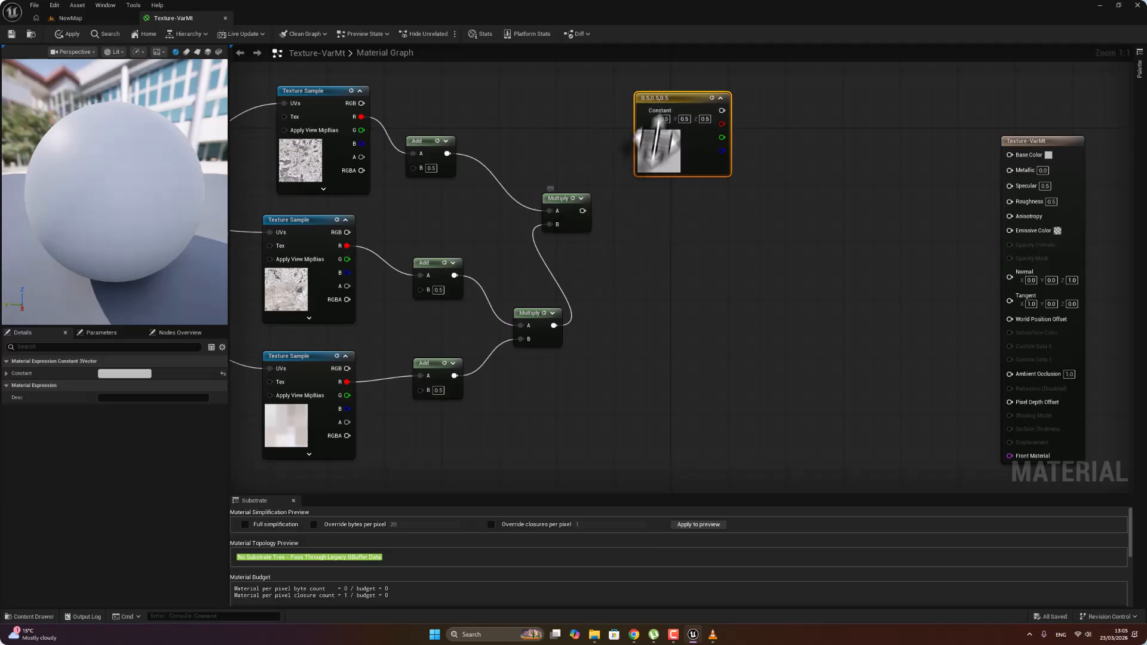
drag(663, 98, 635, 98)
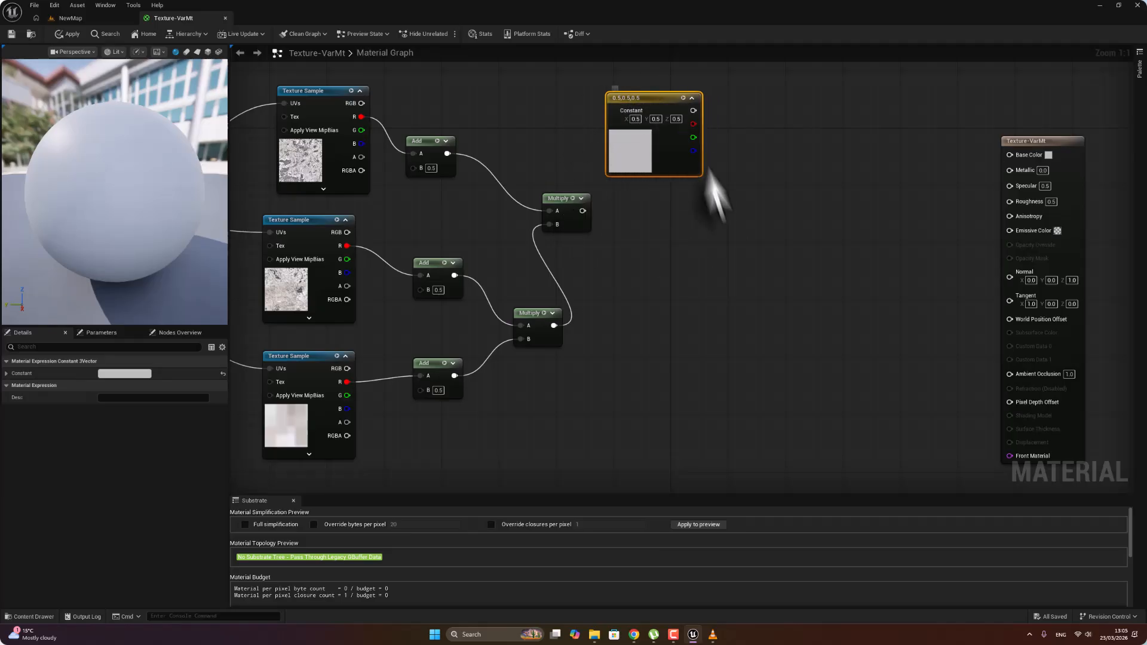
- Create a LinearInterpolate (Lerp) node and place it just beyond the Constant3Vector node, towards the material result node
right_click(710, 214)
text(lerp)
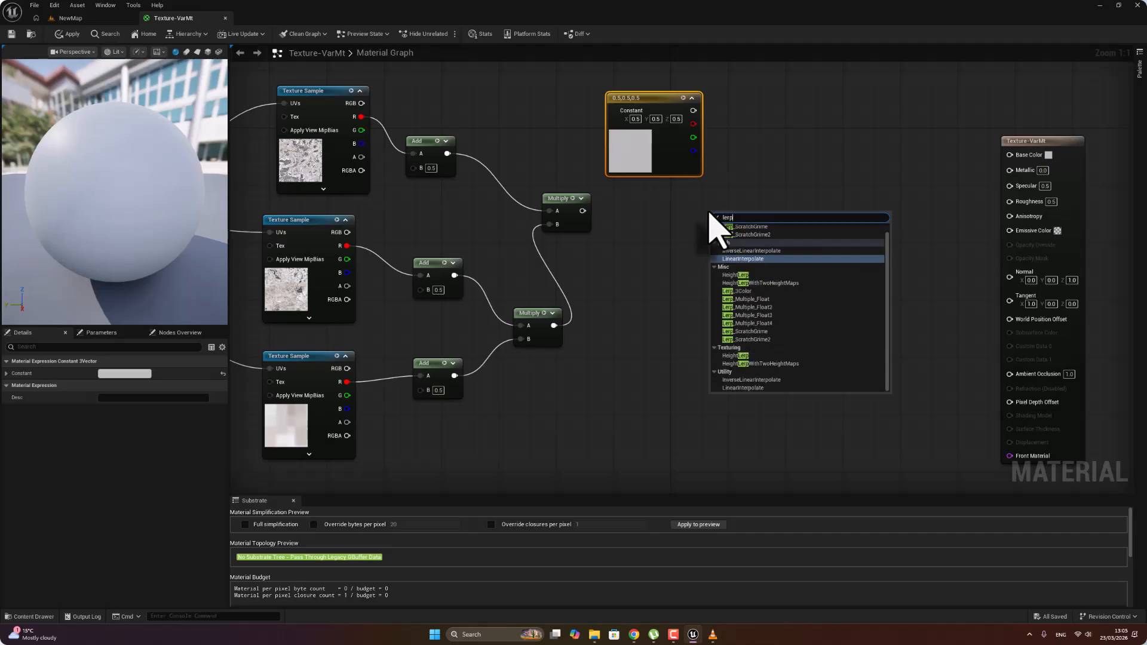
click(738, 259)
drag(733, 210, 768, 163)
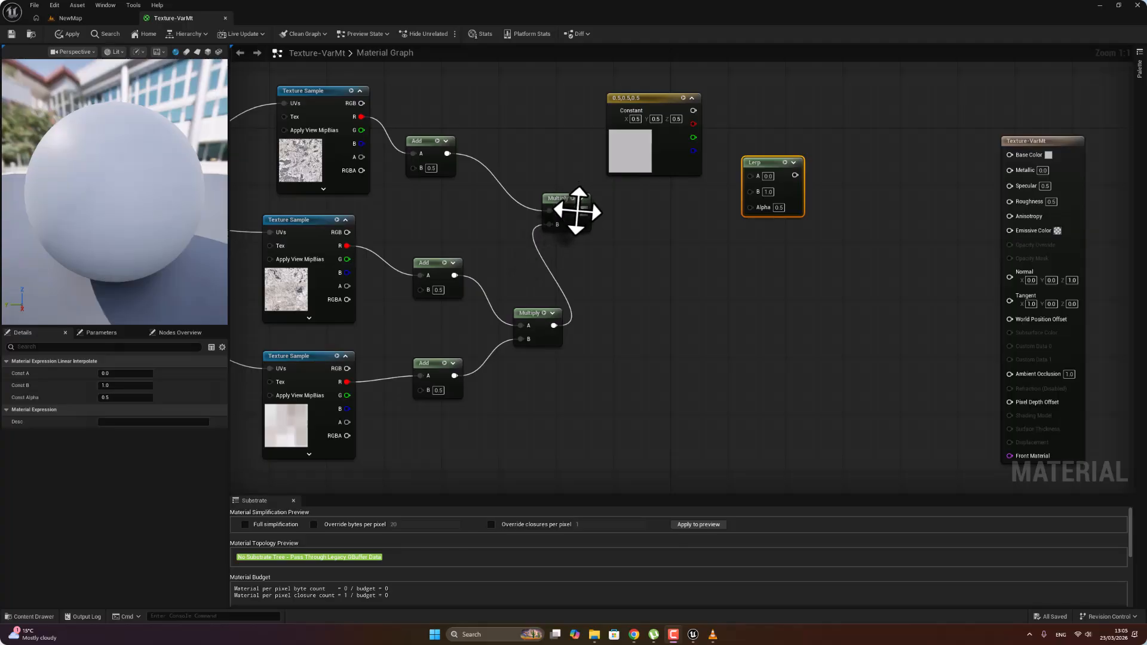
- Connect the upper Multiply's output to the Lerp's Alpha and the Constant3Vector's output to the Lerp's A input
drag(583, 210, 763, 179)
drag(582, 211, 751, 205)
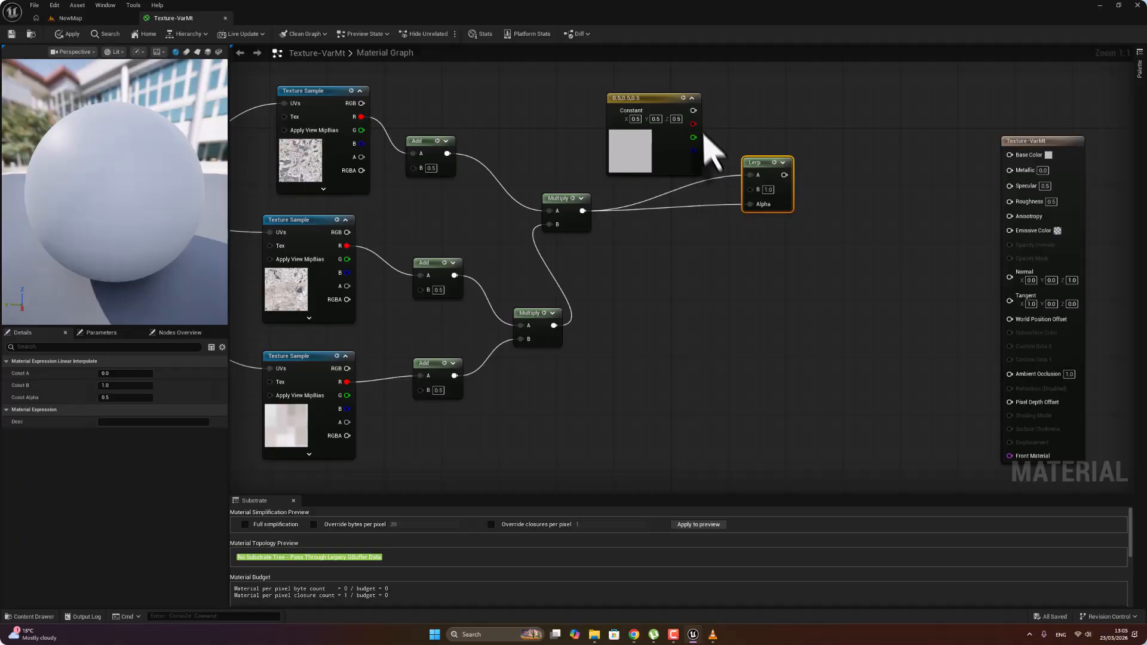
drag(693, 111, 757, 177)
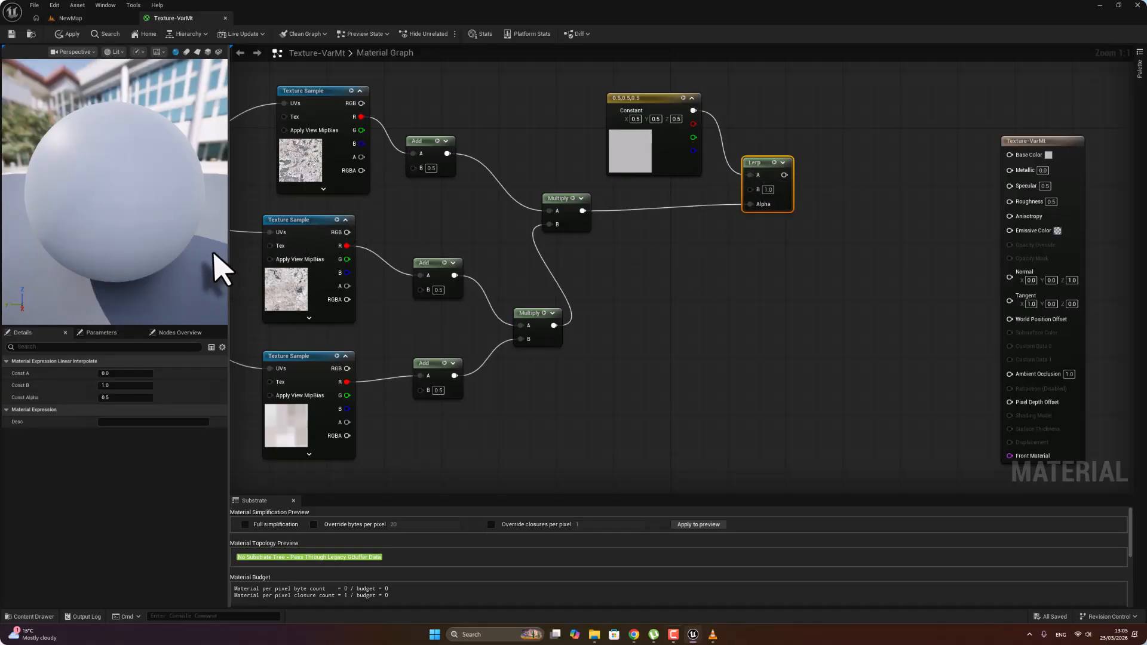
- Browse the project content to the Mossy Grass surface's Textures folder under Fab, Megascans, Surfaces, Raw, vcjmej0s_tier_0
right_drag(842, 300, 766, 262)
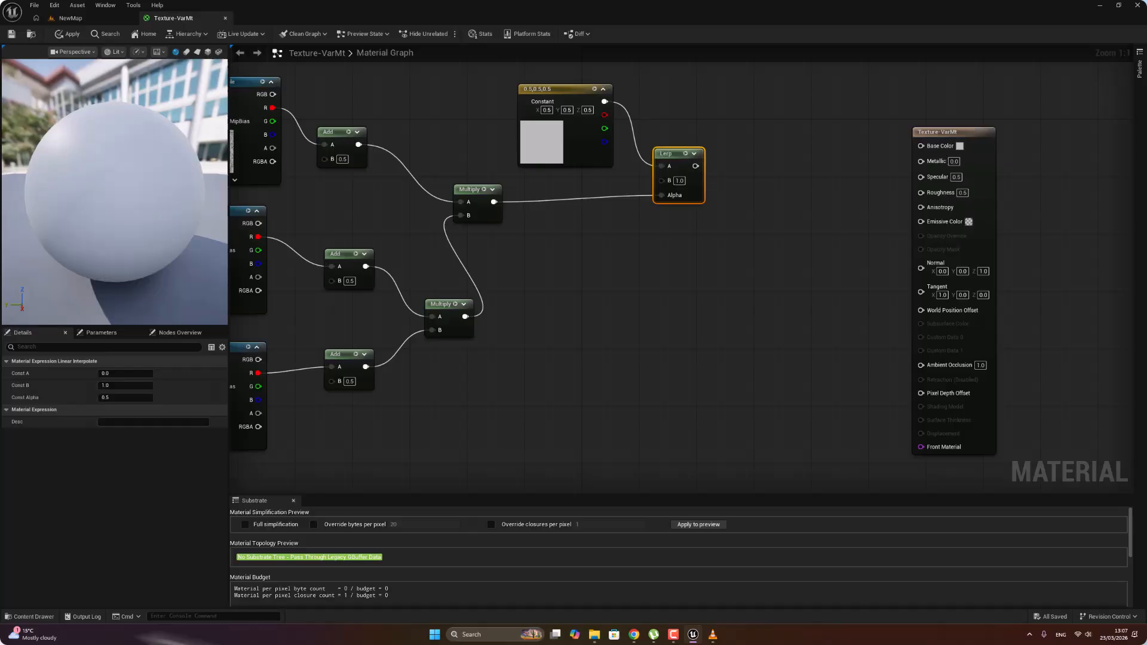
click(36, 617)
click(329, 410)
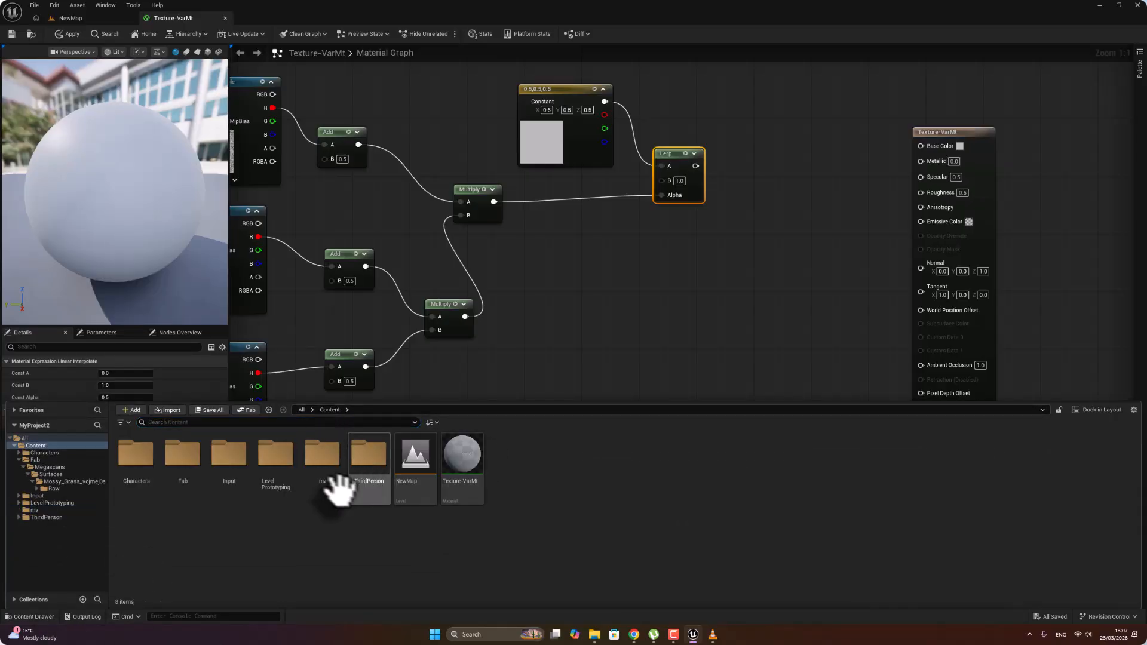
double_click(179, 463)
double_click(134, 461)
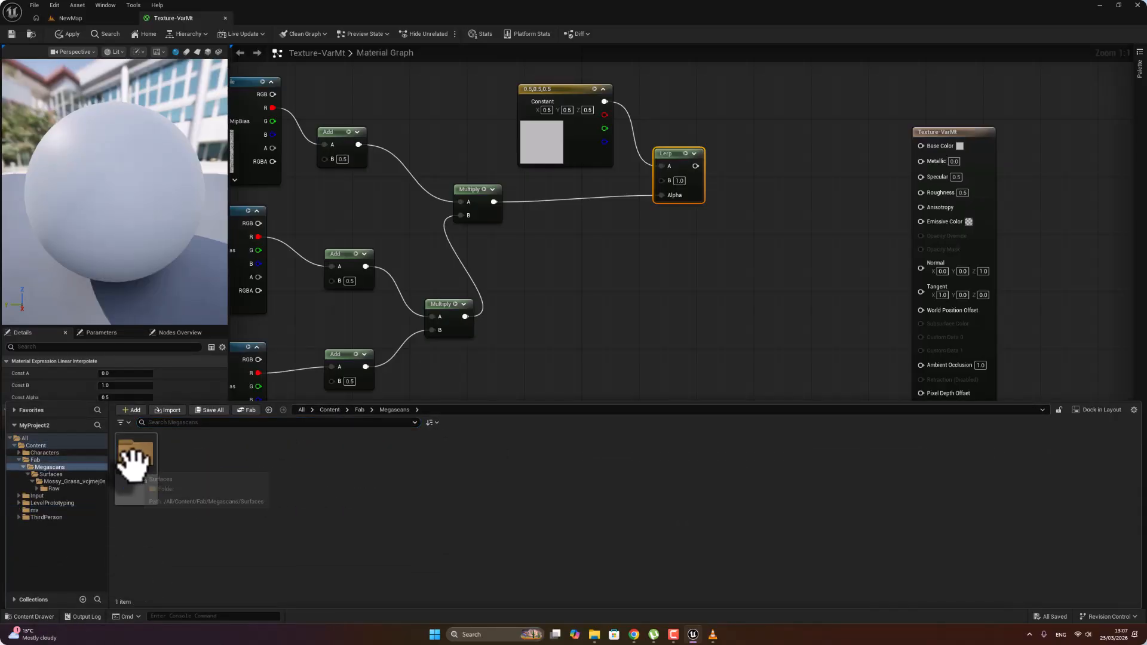
double_click(134, 463)
double_click(135, 465)
double_click(135, 466)
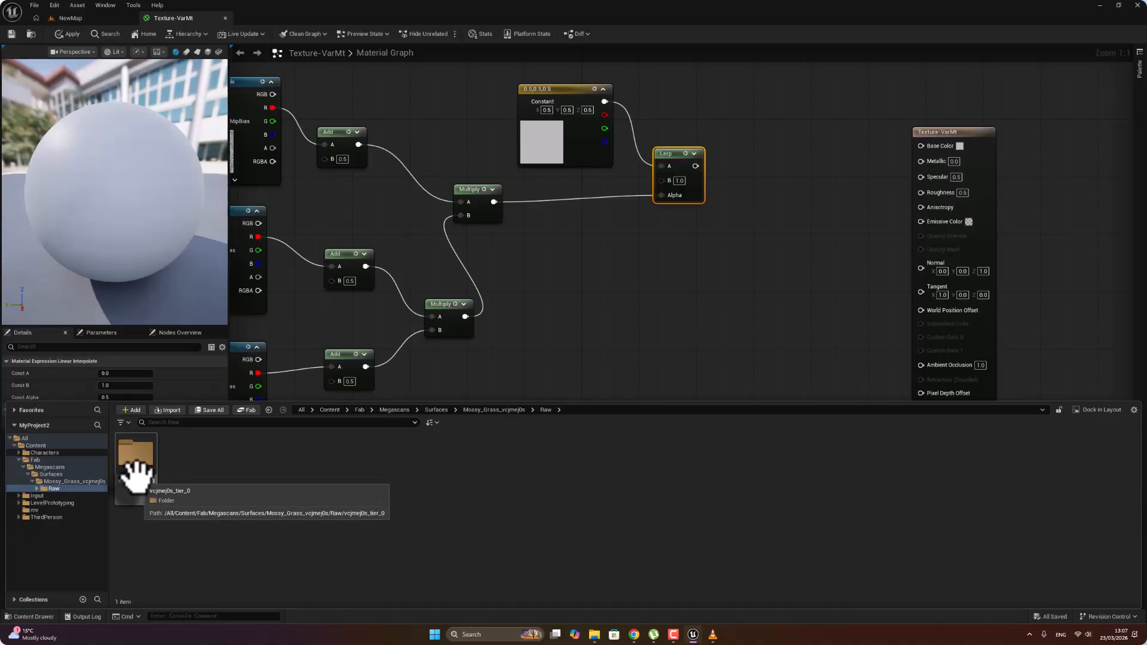
double_click(134, 459)
double_click(147, 464)
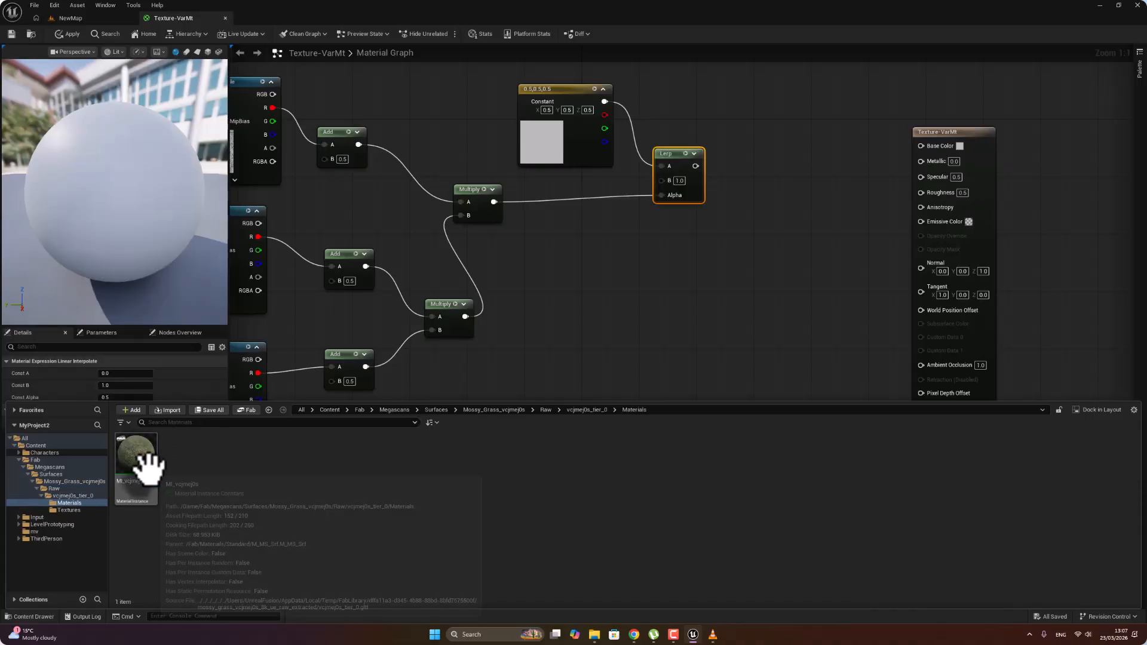
click(572, 410)
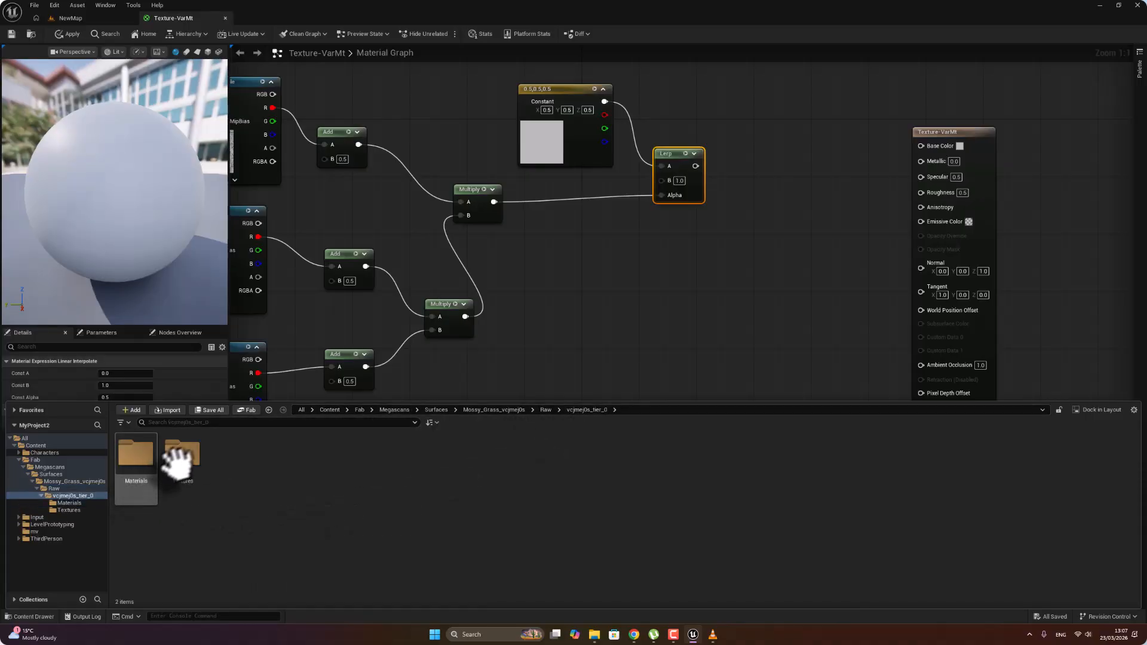
double_click(179, 461)
- Add the three Mossy Grass textures (B, N and ORM) to the material graph as Texture Samples below the Lerp node
click(145, 461)
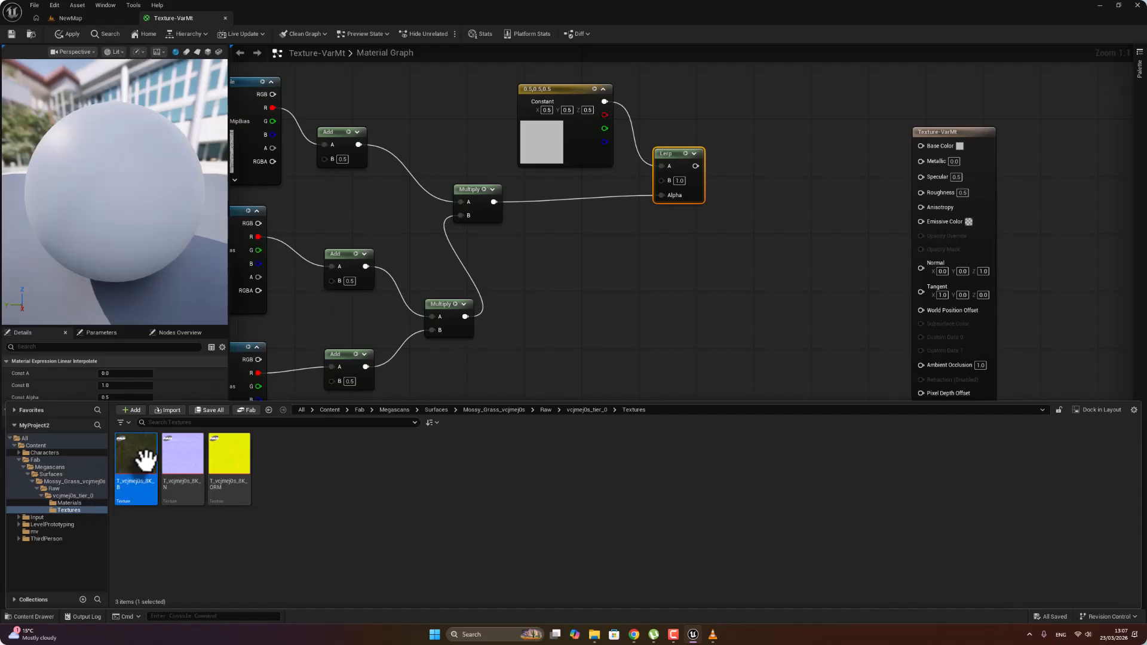
ctrl+click(184, 457)
ctrl+click(230, 460)
drag(230, 460, 712, 277)
- Spread the three Mossy Grass Texture Samples apart beyond the Lerp node and move the material result node farther away
right_drag(687, 371, 585, 430)
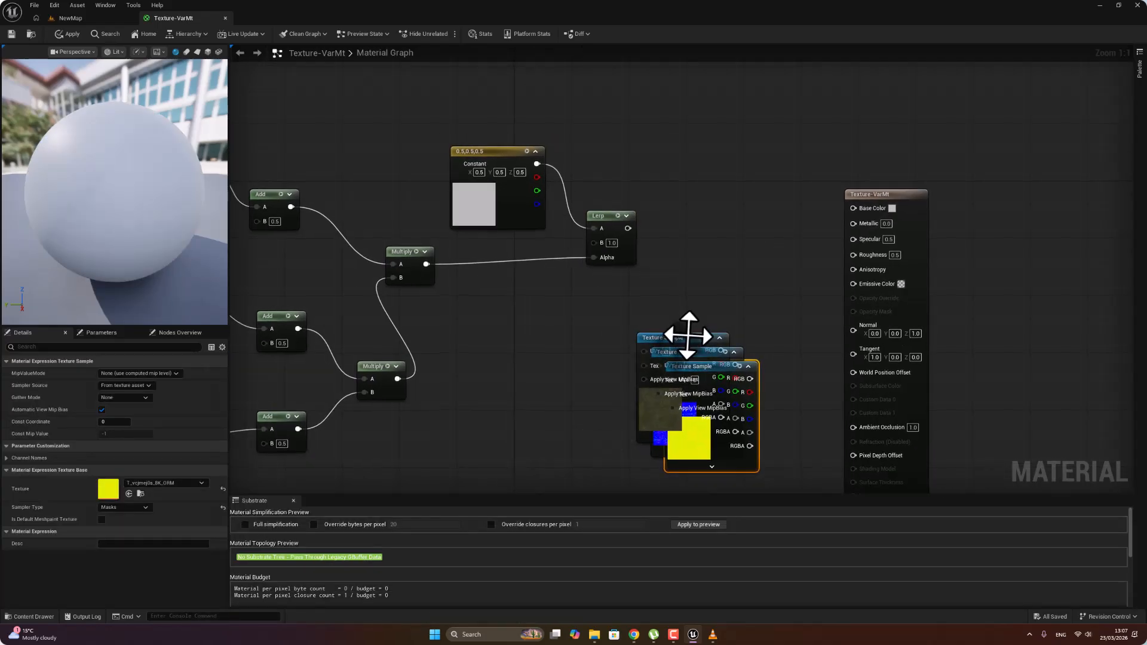
drag(686, 335, 736, 238)
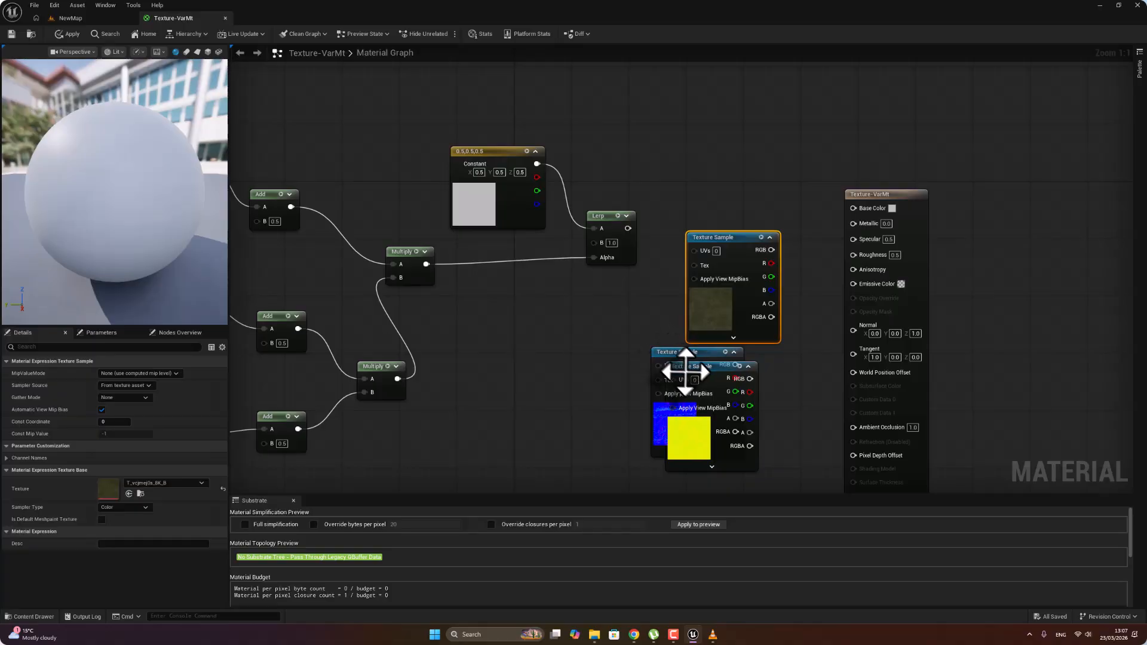
drag(686, 373, 717, 460)
right_drag(607, 440, 469, 319)
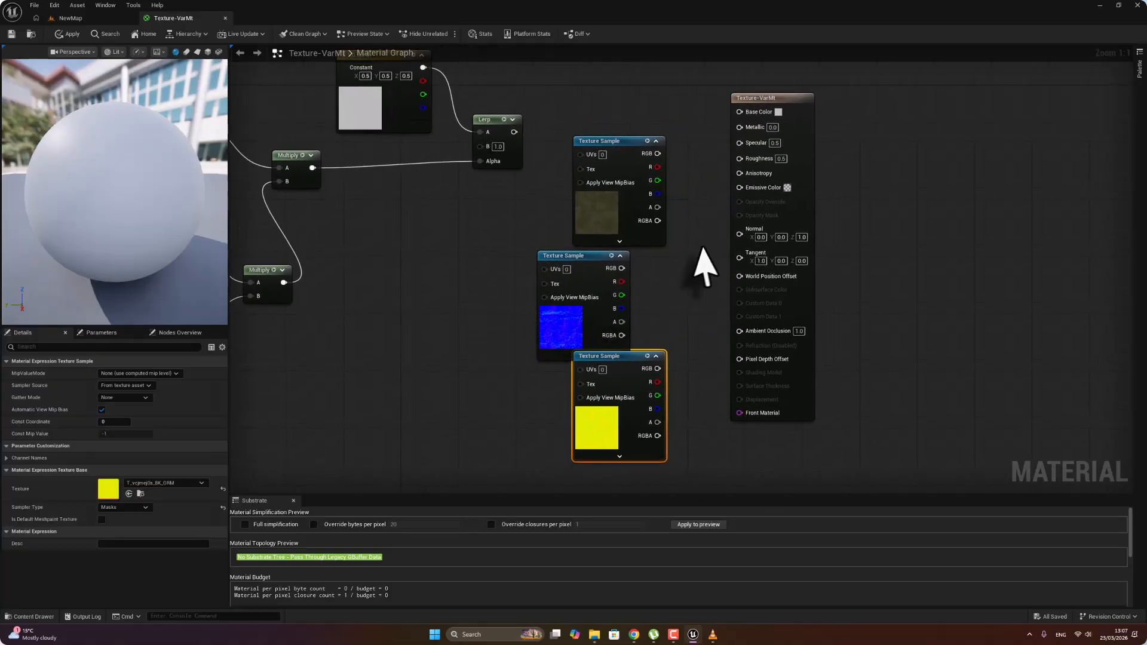
drag(768, 96, 970, 98)
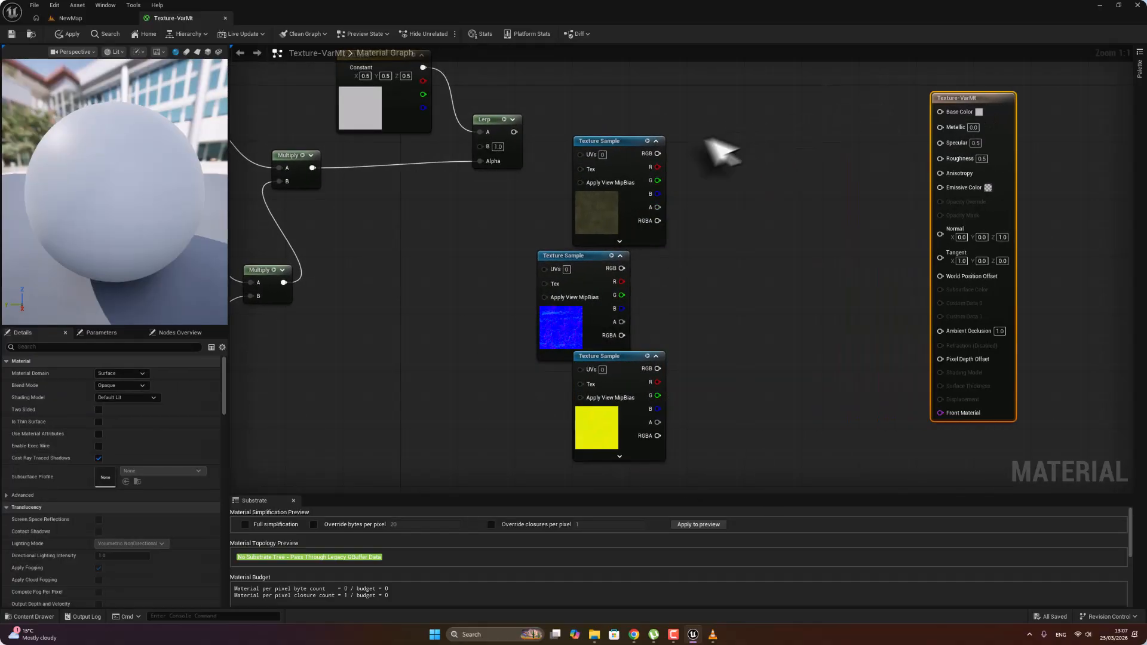
mouse_move(596, 141)
mouse_down()
mouse_move(607, 179)
mouse_move(617, 151)
mouse_up()
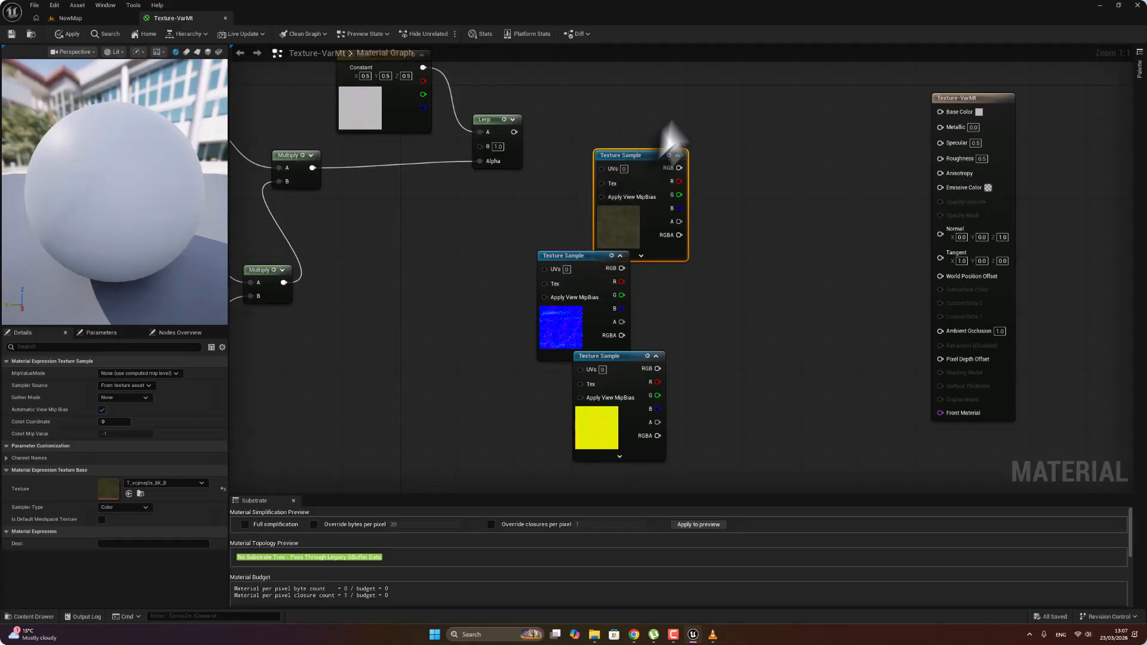
- Add a Multiply node with the Lerp as A and the grass color texture's RGB as B, and connect it to Base Color
right_click(675, 118)
text(multi)
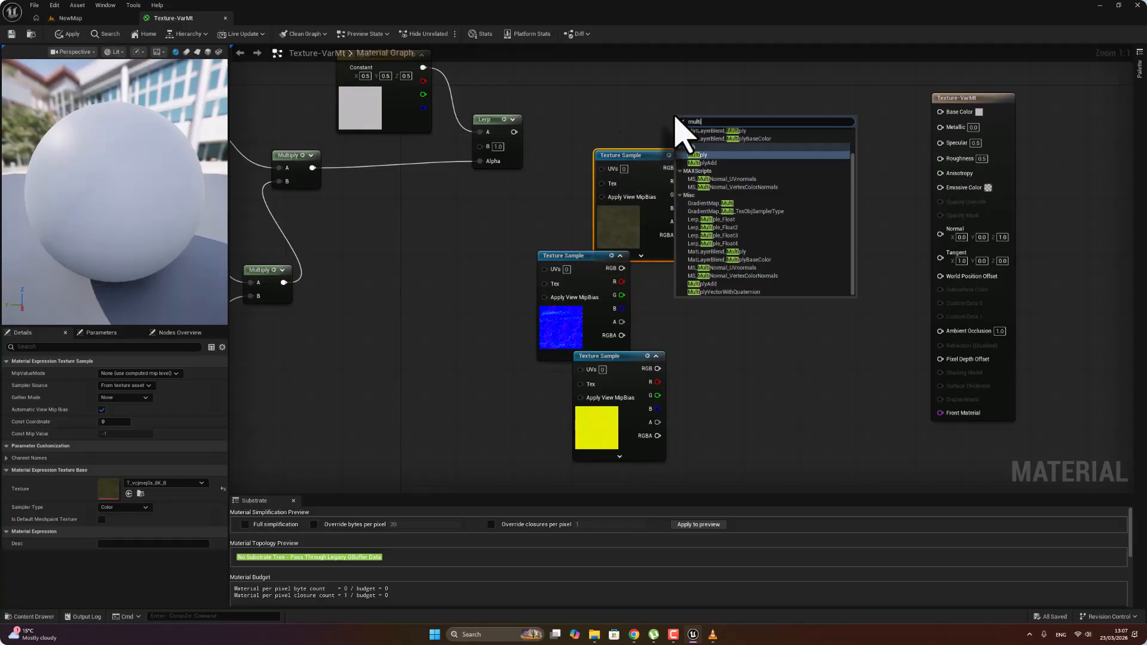
click(730, 156)
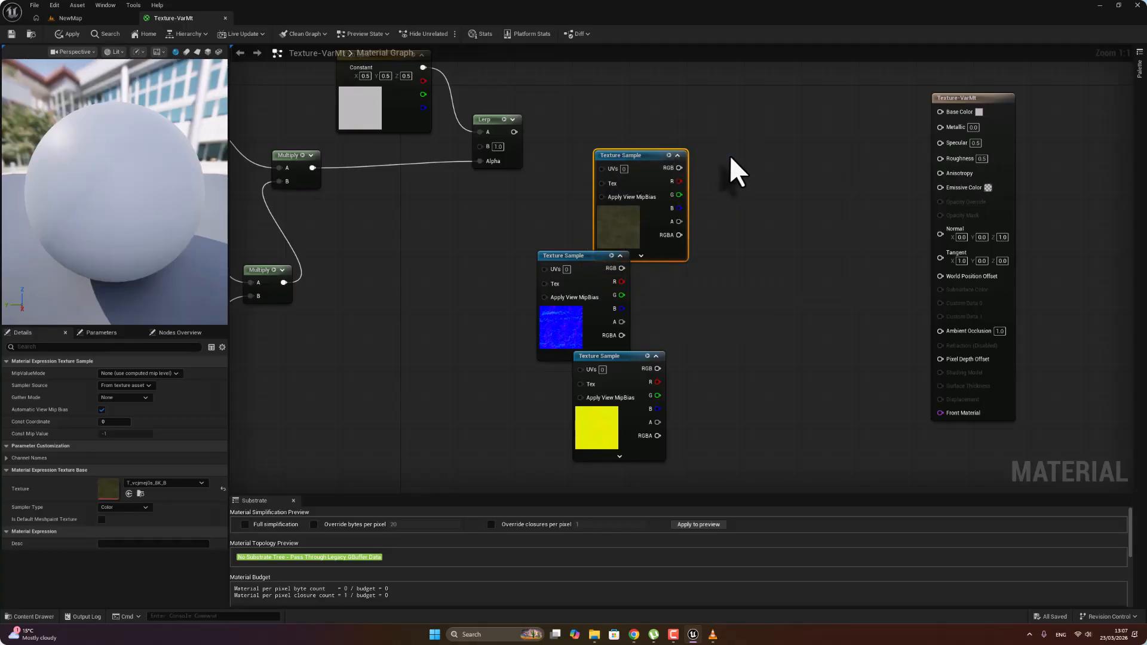
drag(514, 132, 763, 118)
drag(679, 168, 754, 147)
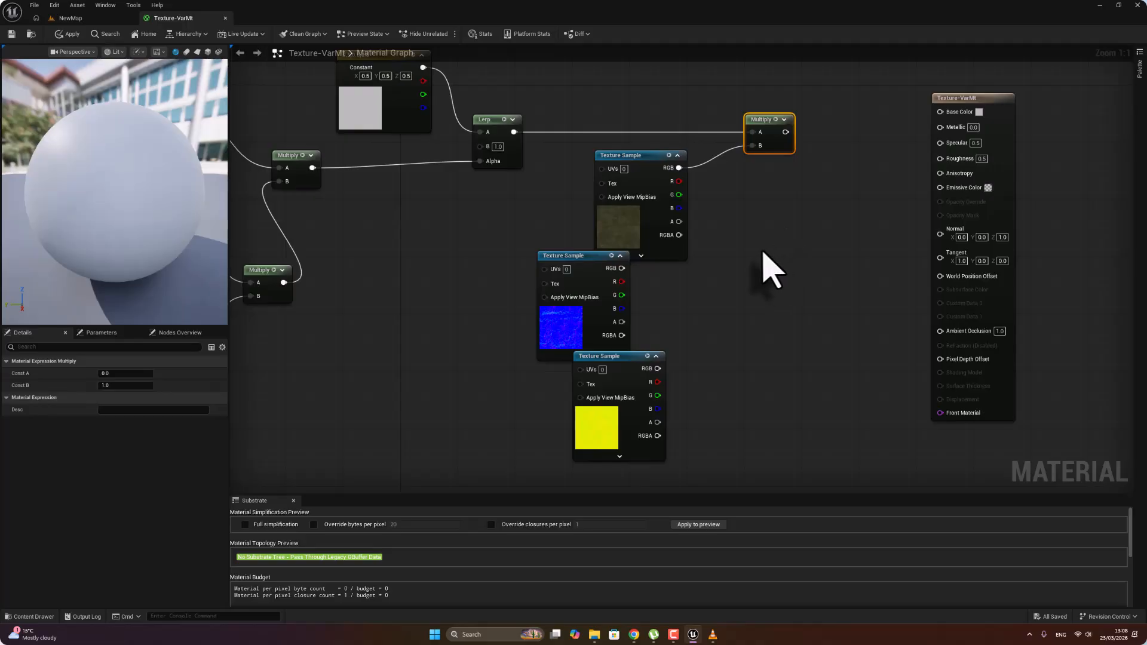
right_drag(728, 273, 610, 301)
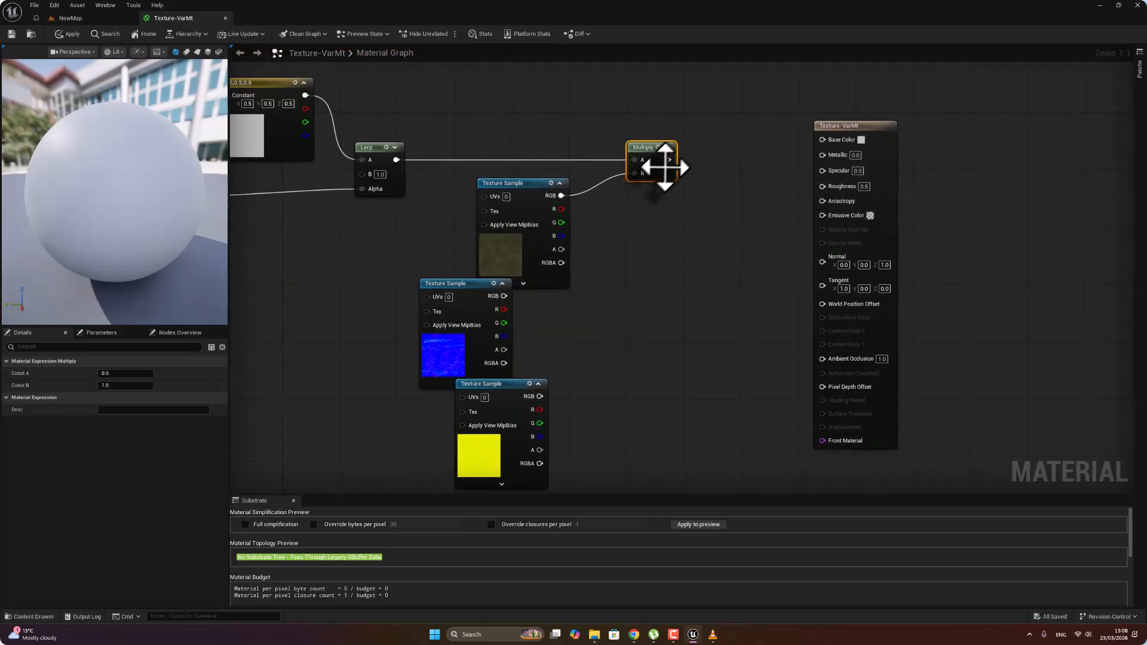
drag(665, 160, 825, 139)
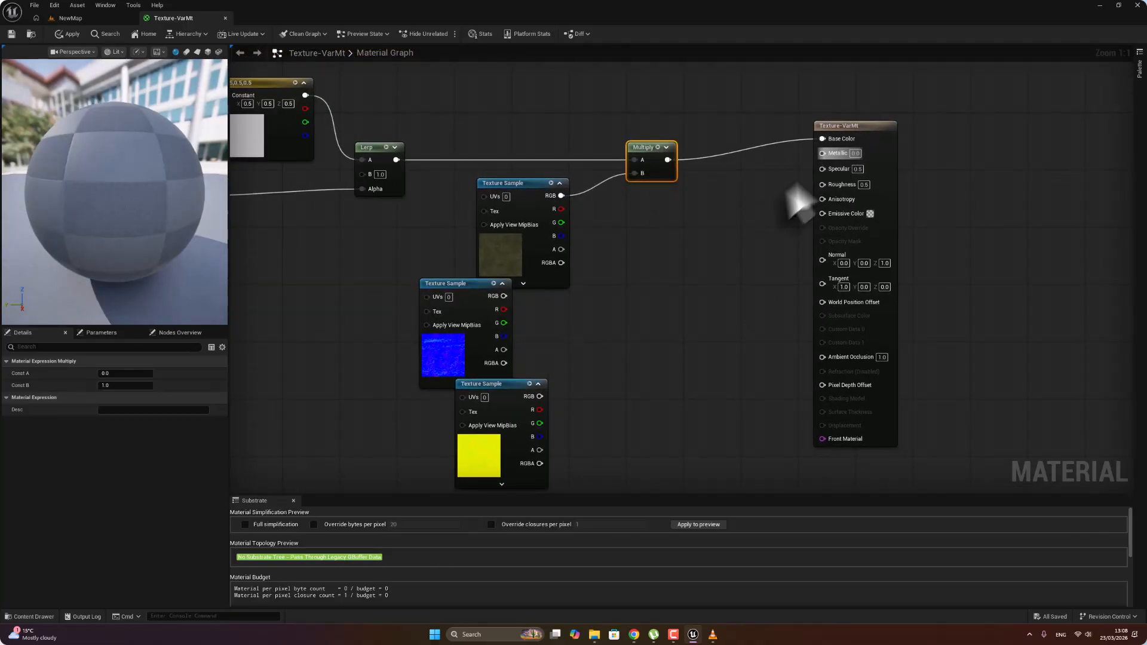
- Move the normal map Texture Sample clear of the color texture and connect its RGB output to the material's Normal input
right_drag(577, 293, 661, 241)
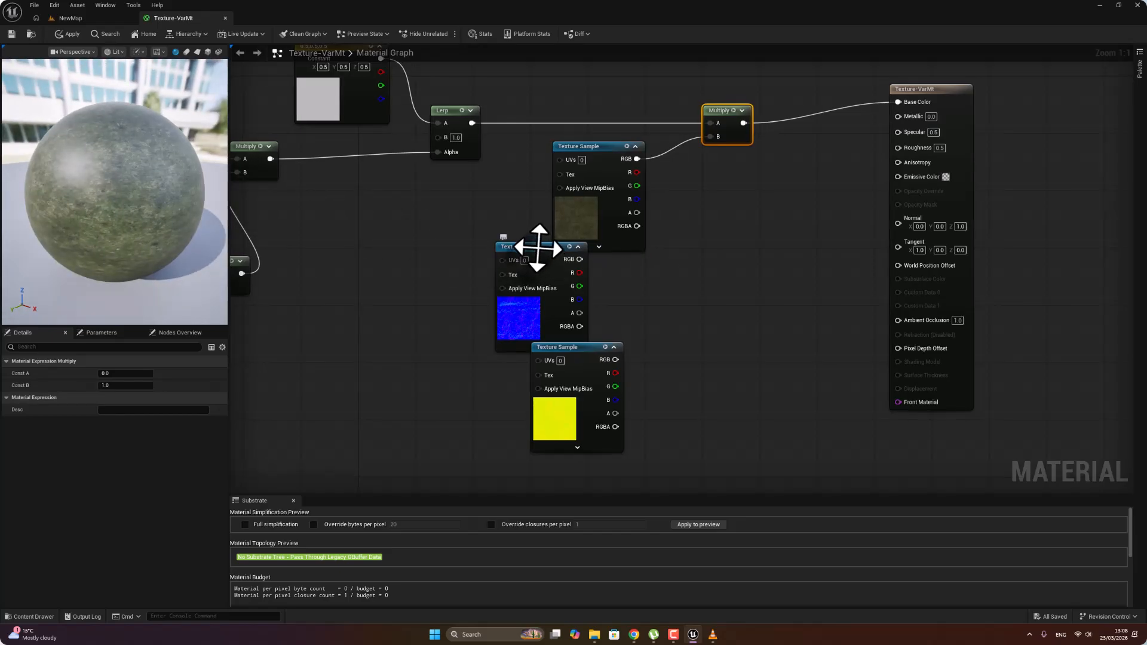
drag(538, 248, 899, 225)
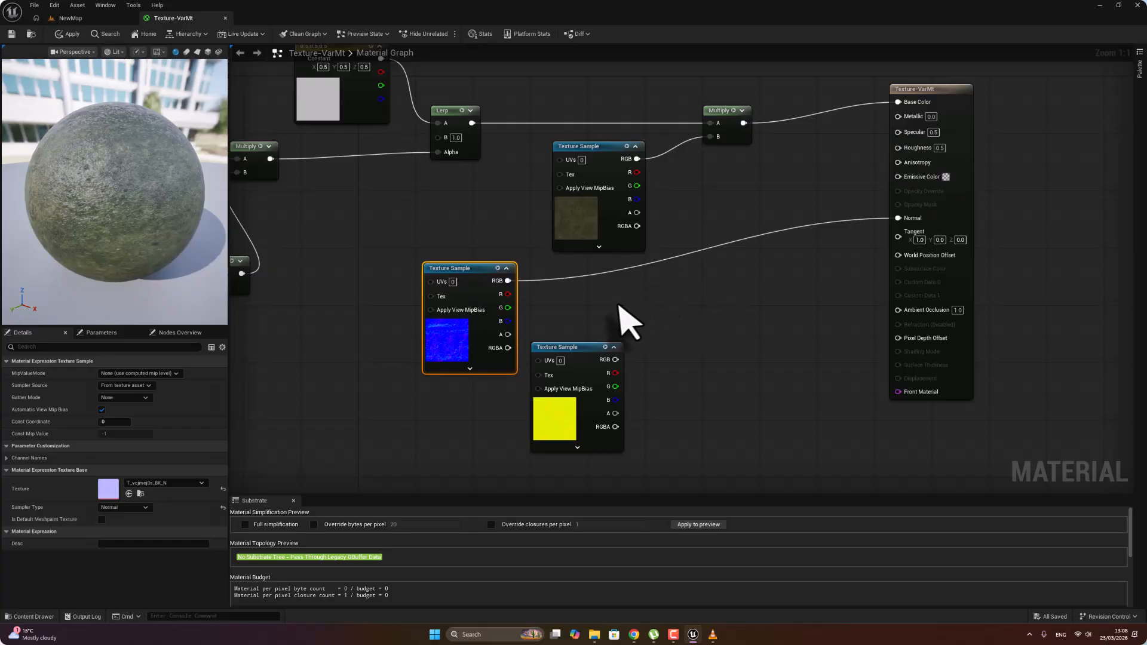
drag(145, 218, 224, 217)
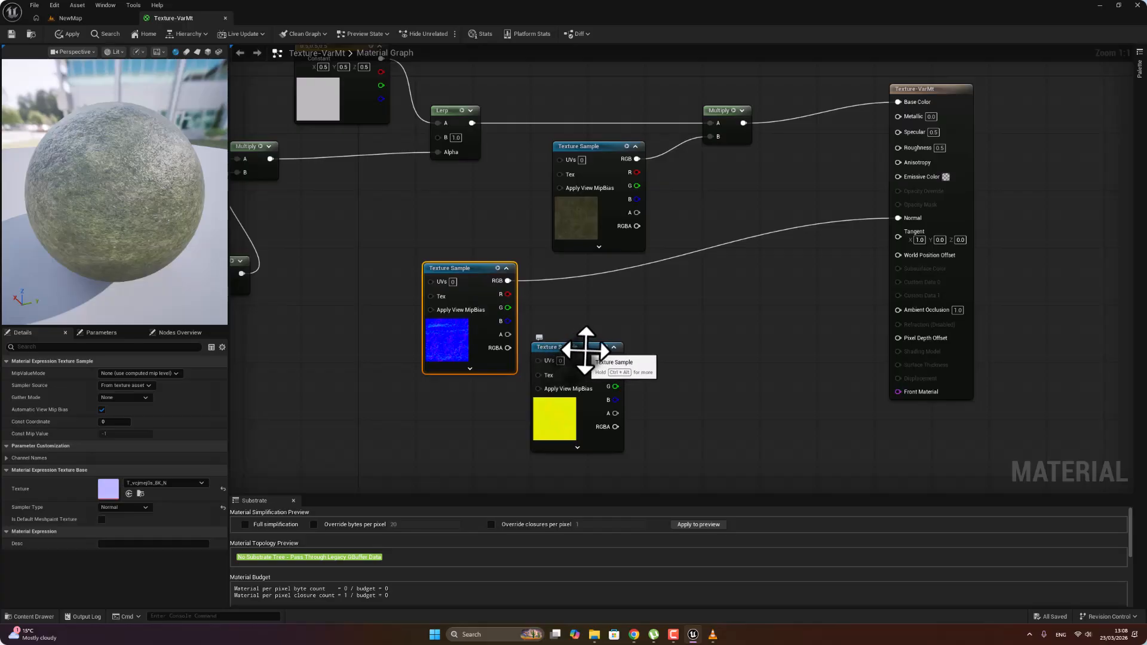
- Reposition the ORM Texture Sample and connect its R output to Ambient Occlusion and its G output to Roughness
drag(593, 367, 602, 387)
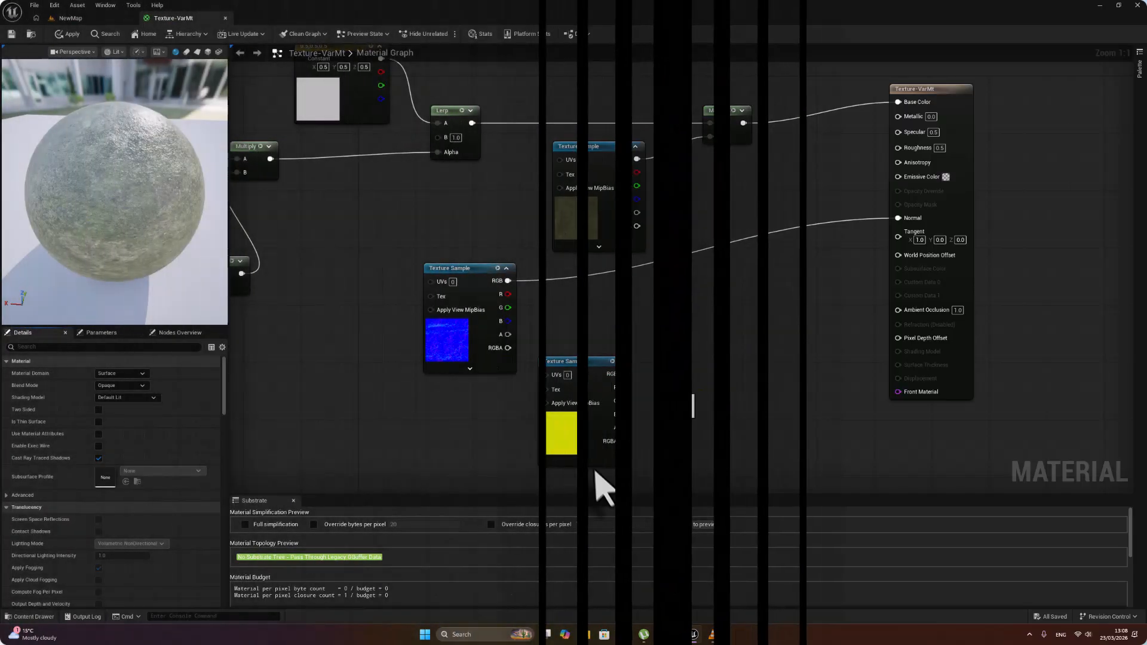
drag(622, 388, 898, 310)
drag(623, 401, 898, 147)
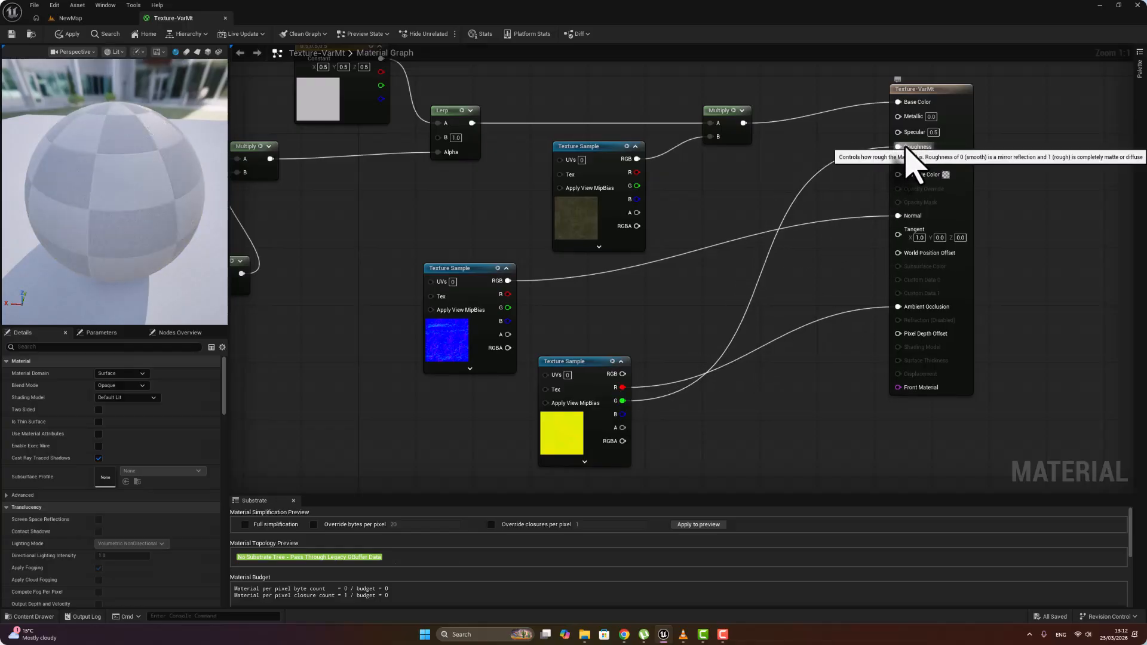
- Promote the material's Specular input to a parameter, name it Spec, and place it below the final Multiply node
right_click(805, 137)
click(756, 160)
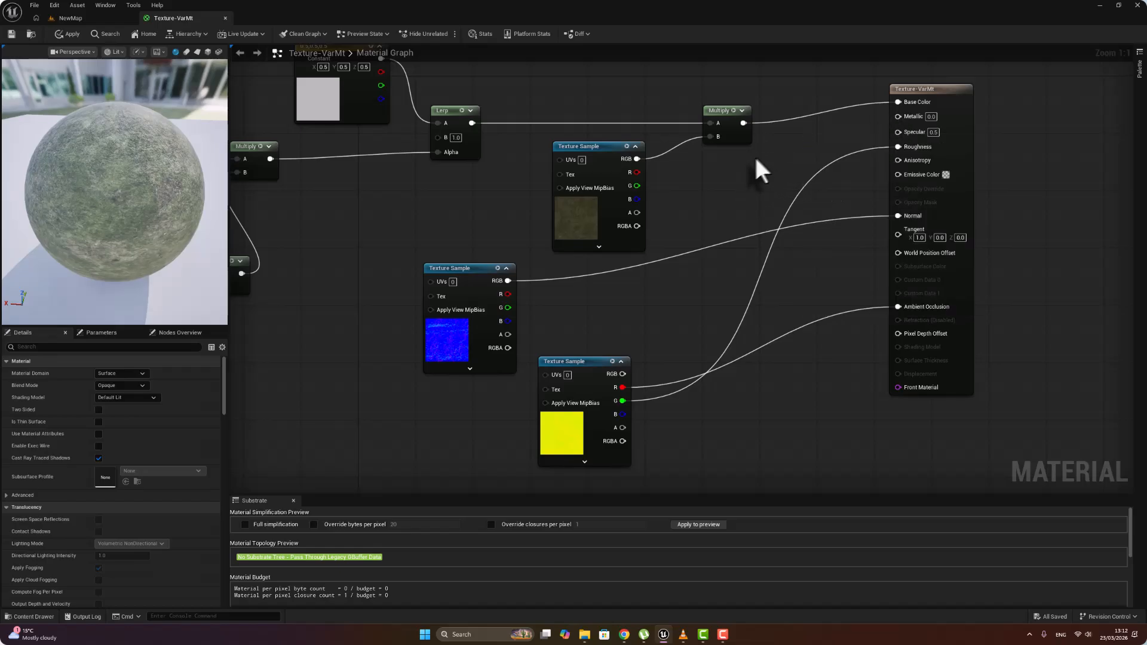
right_click(904, 139)
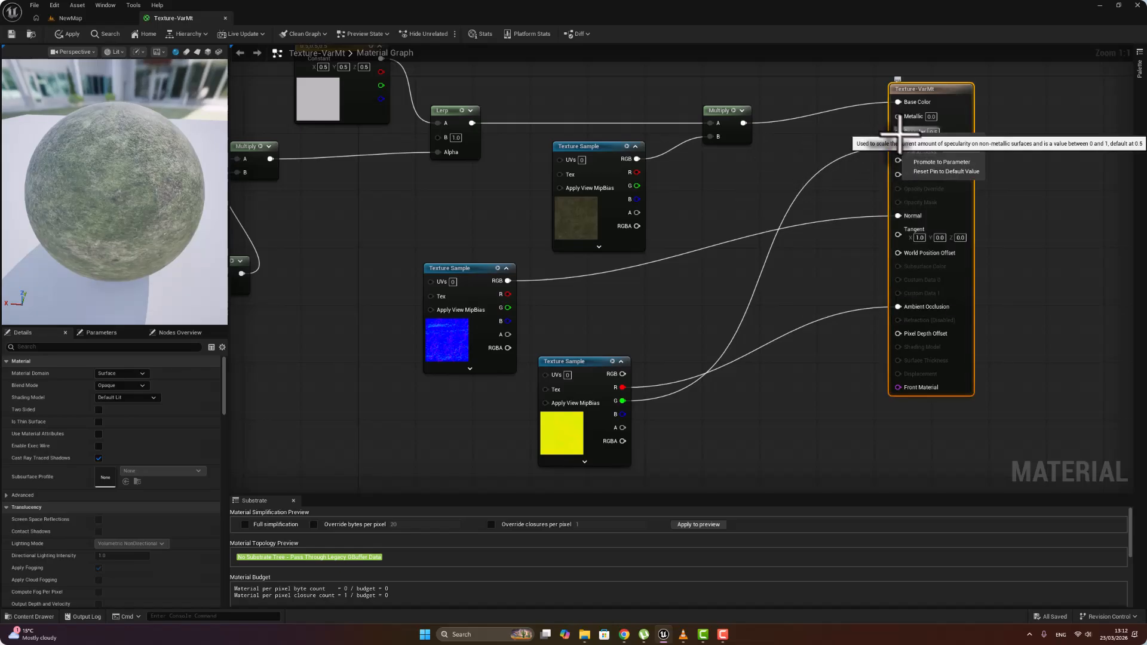
click(933, 162)
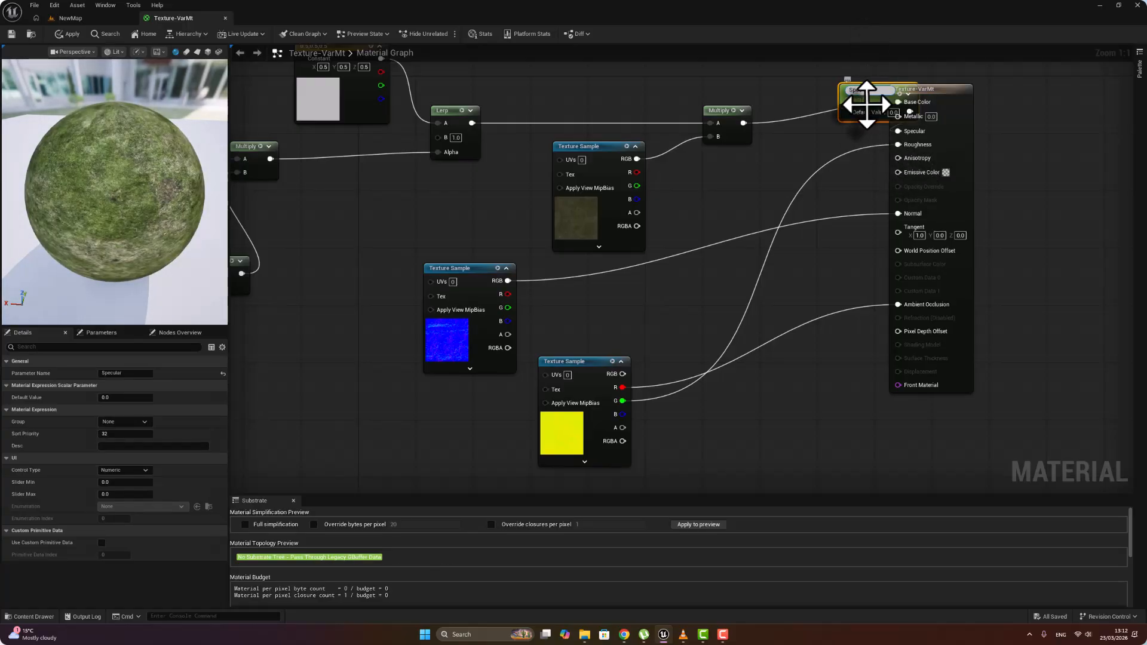
drag(867, 99, 745, 180)
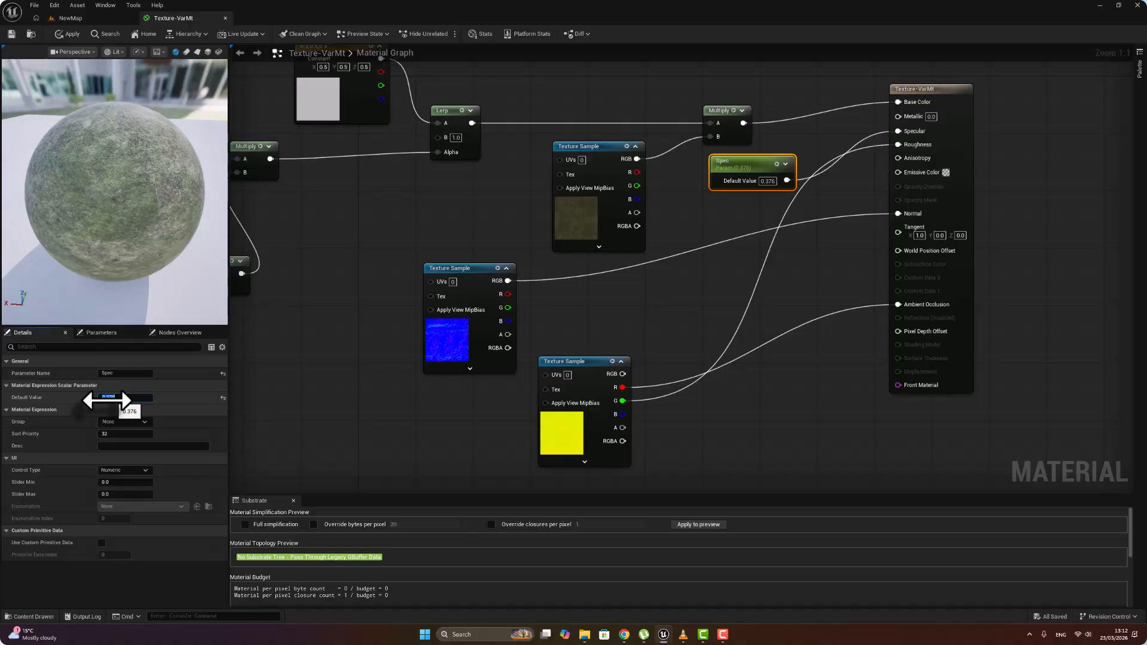
- Set the Spec parameter's default value to 0.05
key(Return)
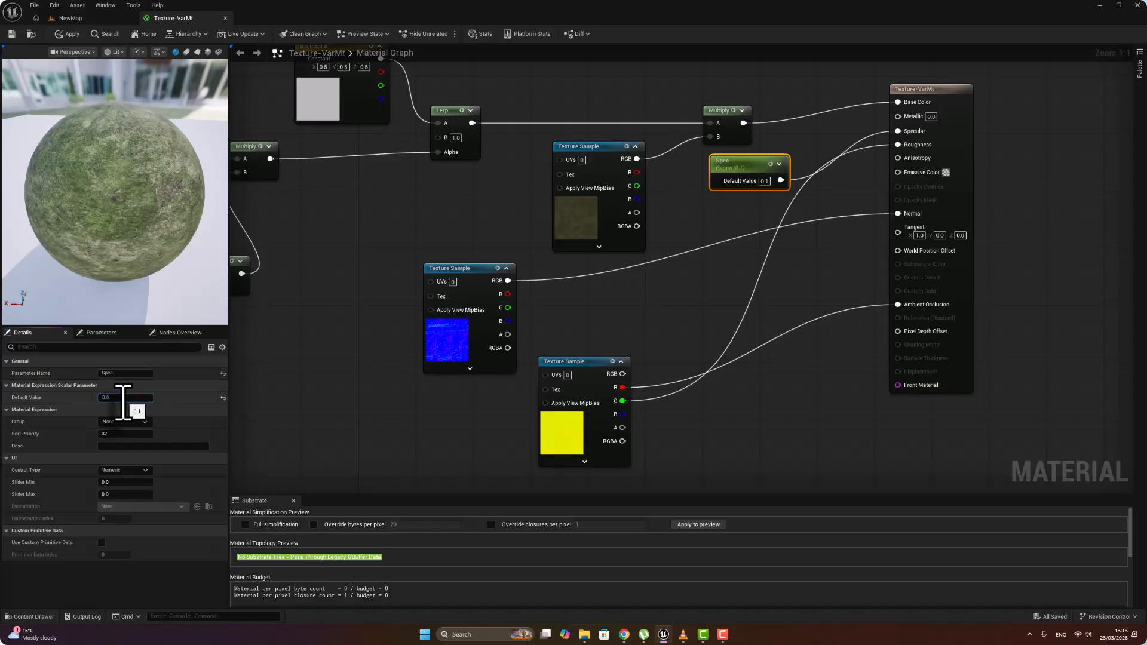
key(Return)
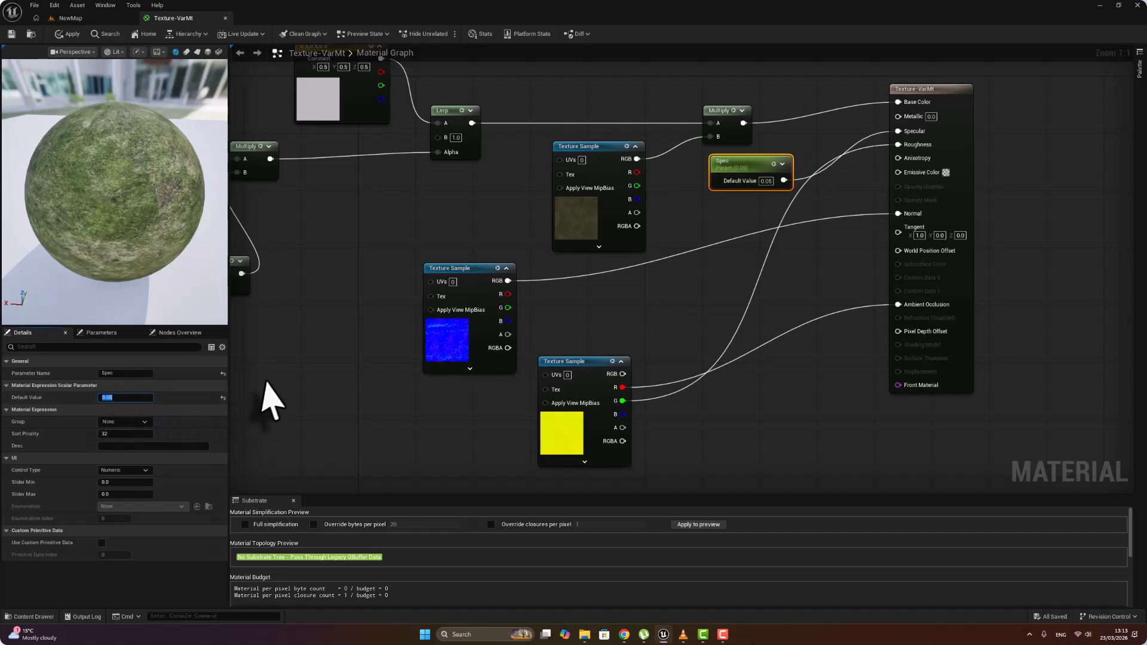
click(272, 397)
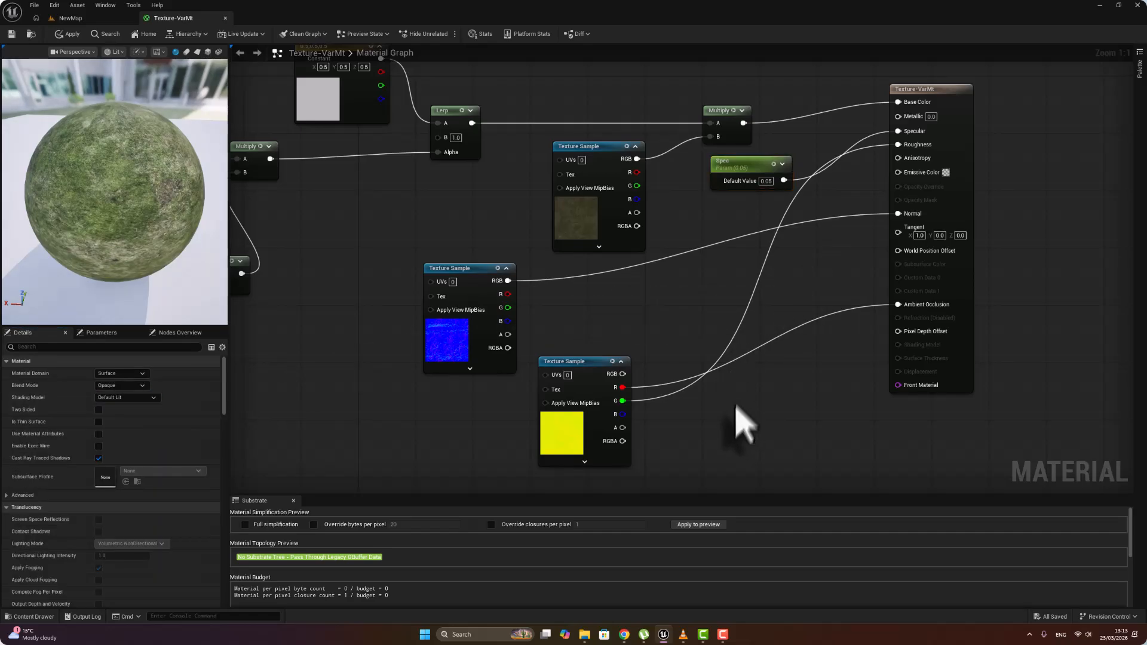
- Apply the changes to the Texture-VarMt material and save it
scroll(730, 371, down, 3)
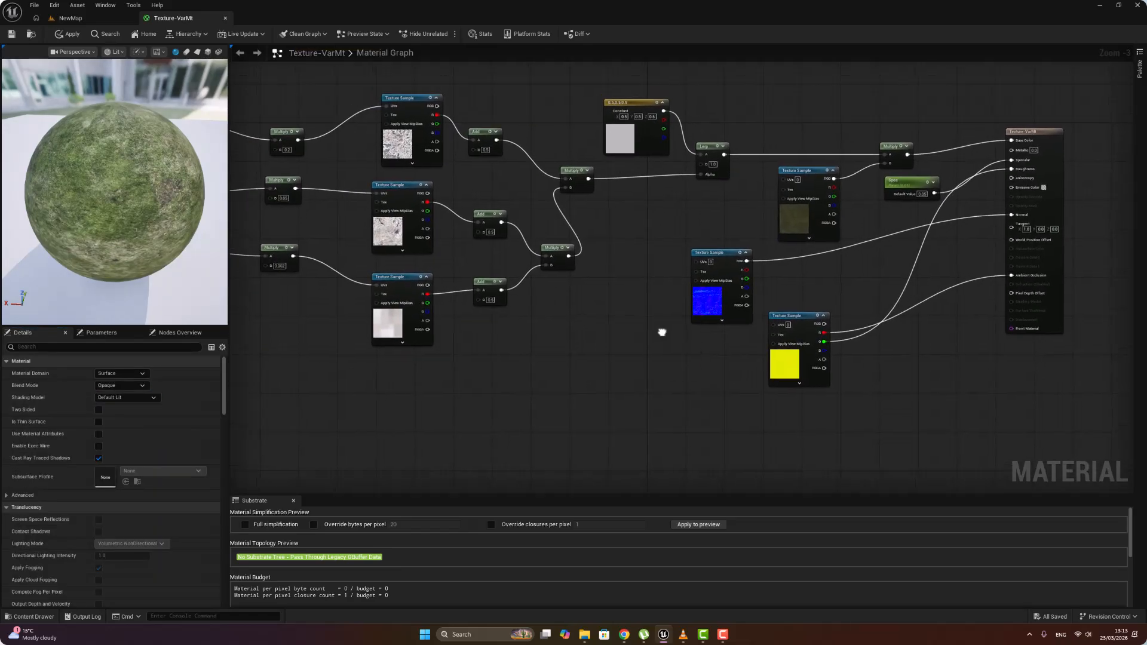
right_drag(662, 332, 565, 353)
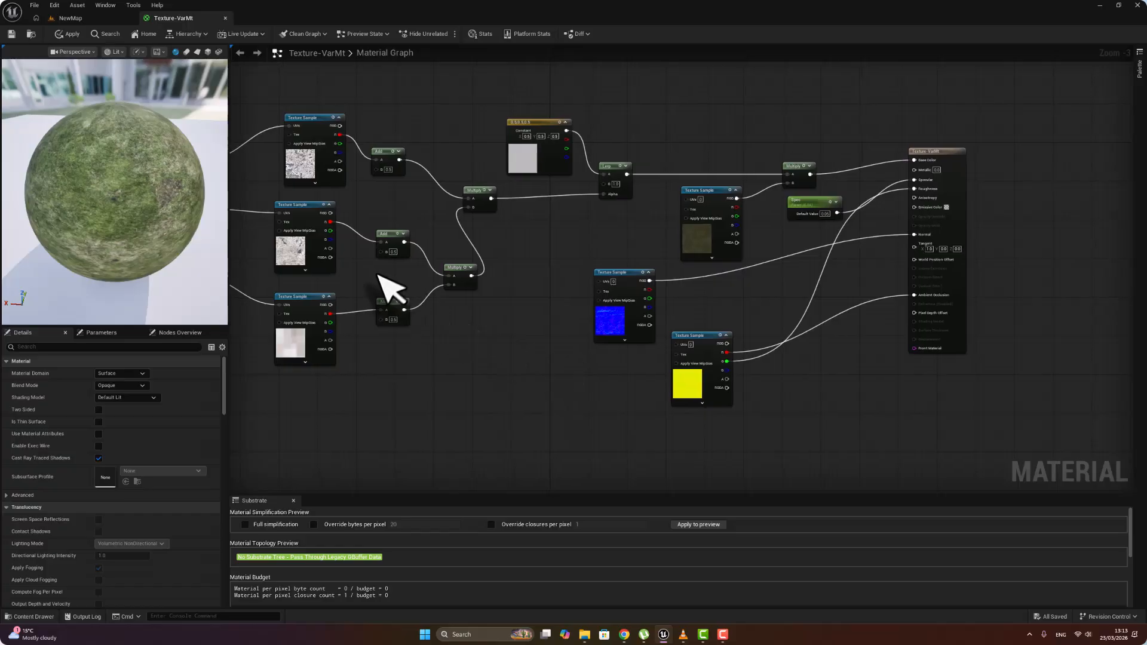
click(64, 36)
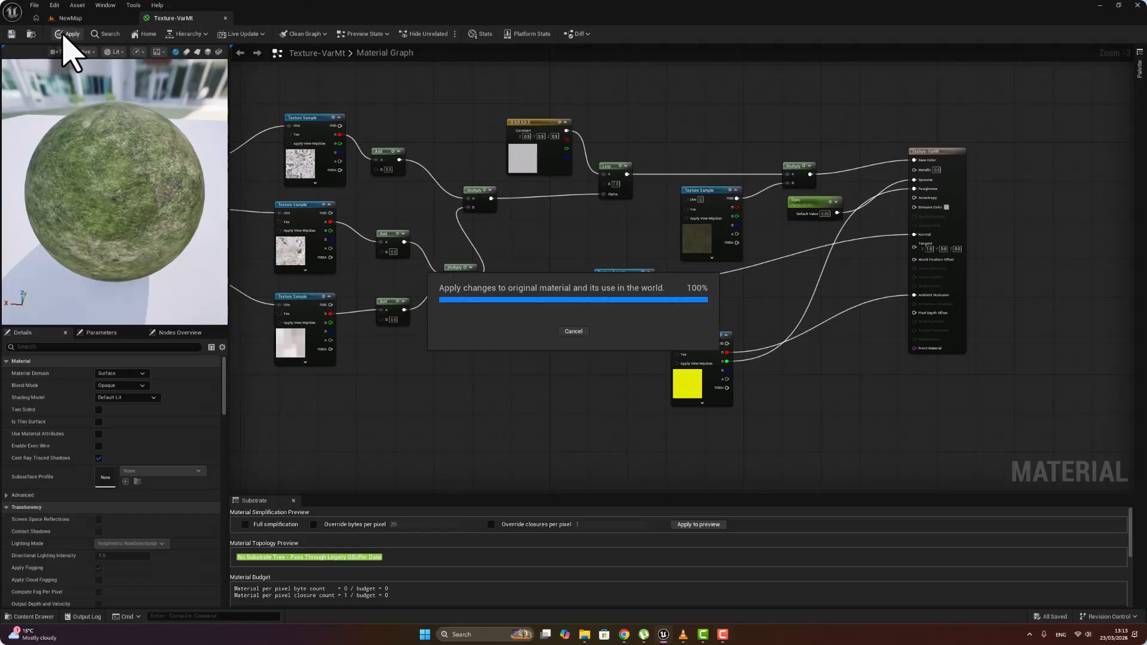
click(29, 6)
click(54, 78)
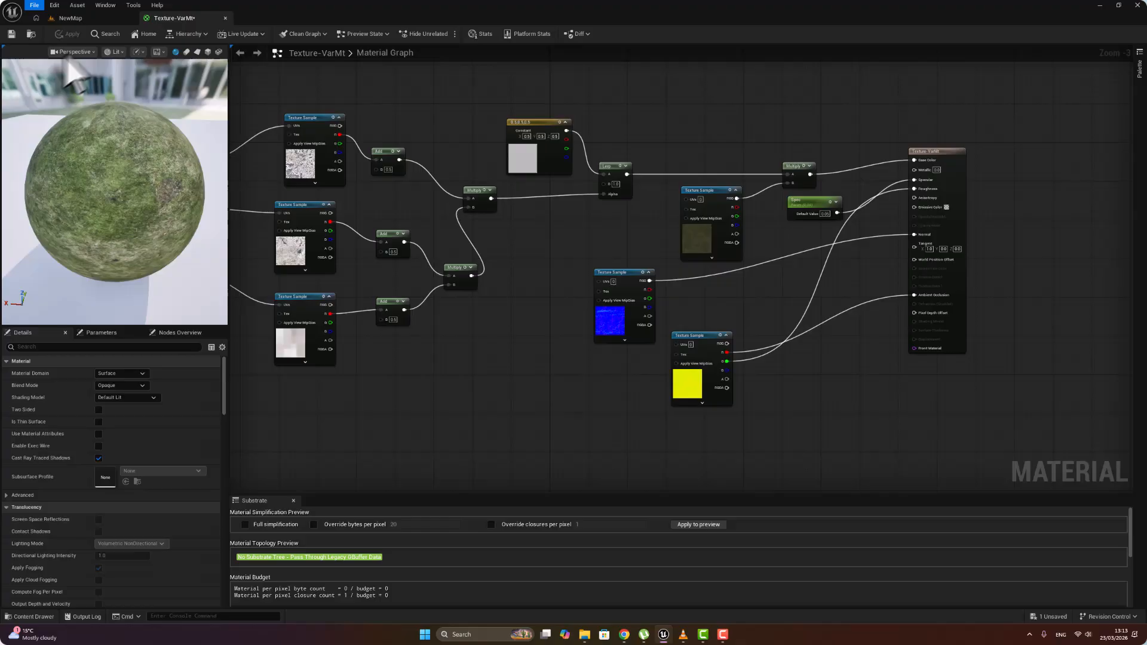
- Switch to the NewMap level and delete the Floor mesh
click(90, 18)
click(362, 369)
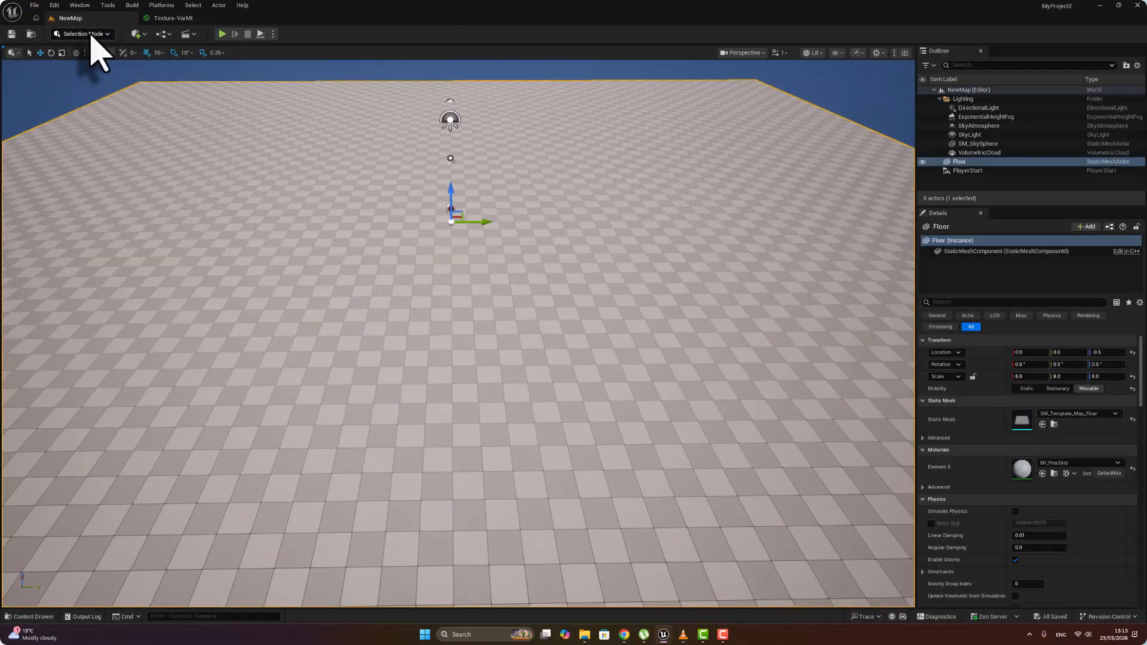
key(Delete)
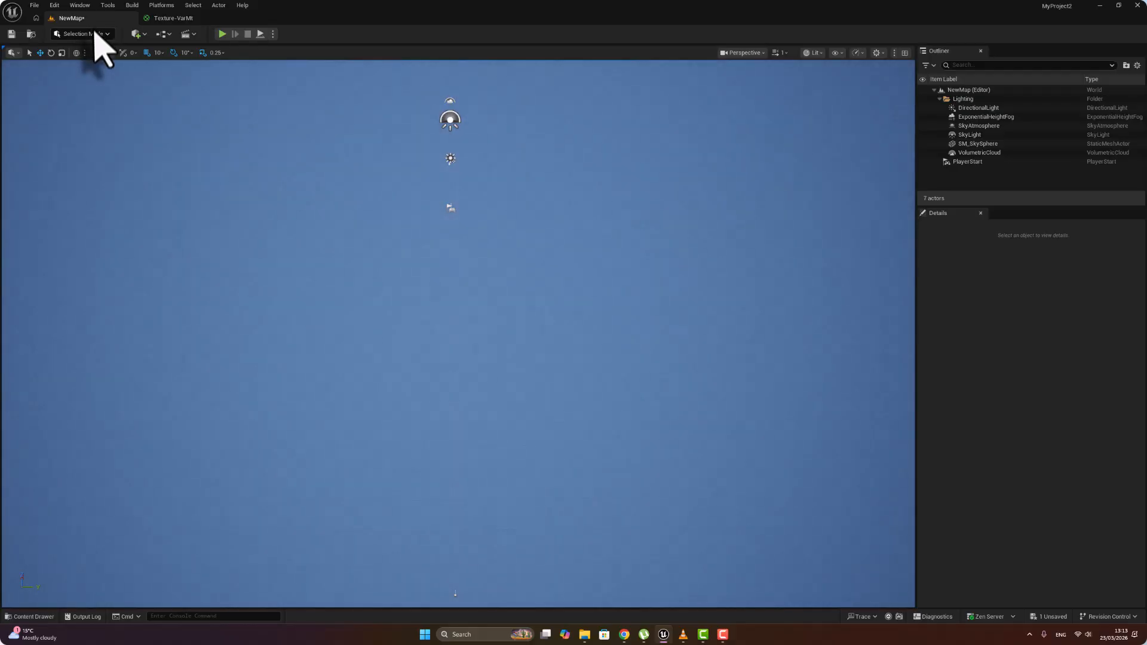
- Create a new landscape in Landscape mode with the default 63x63-quad sections and 8 x 8 components, and return to Selection mode
click(84, 35)
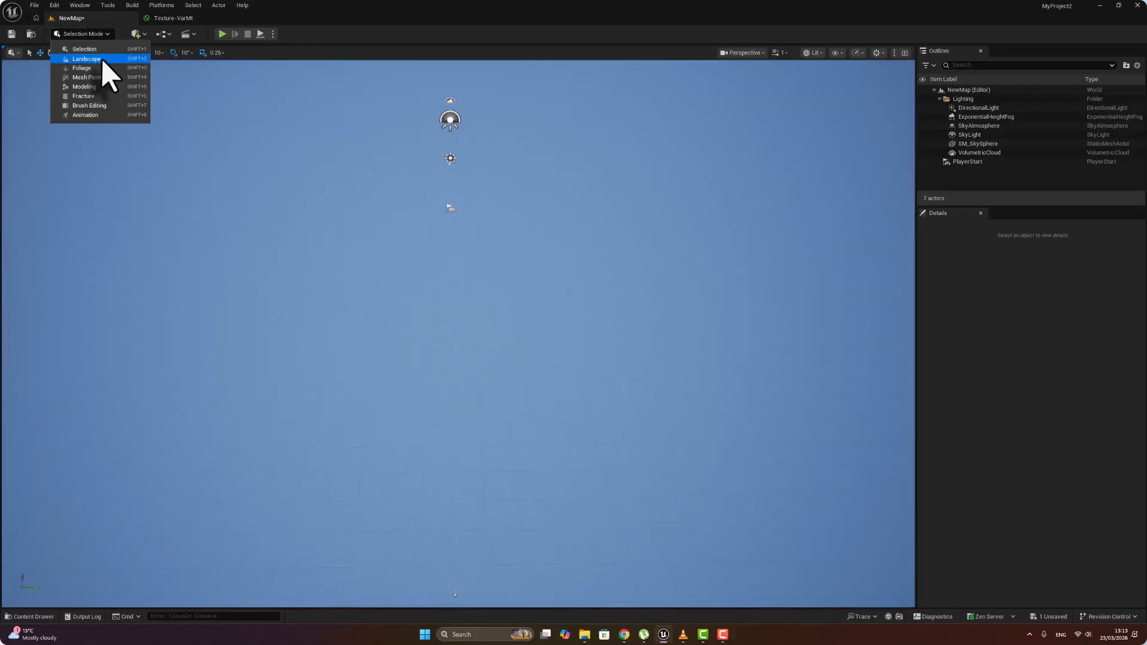
click(103, 55)
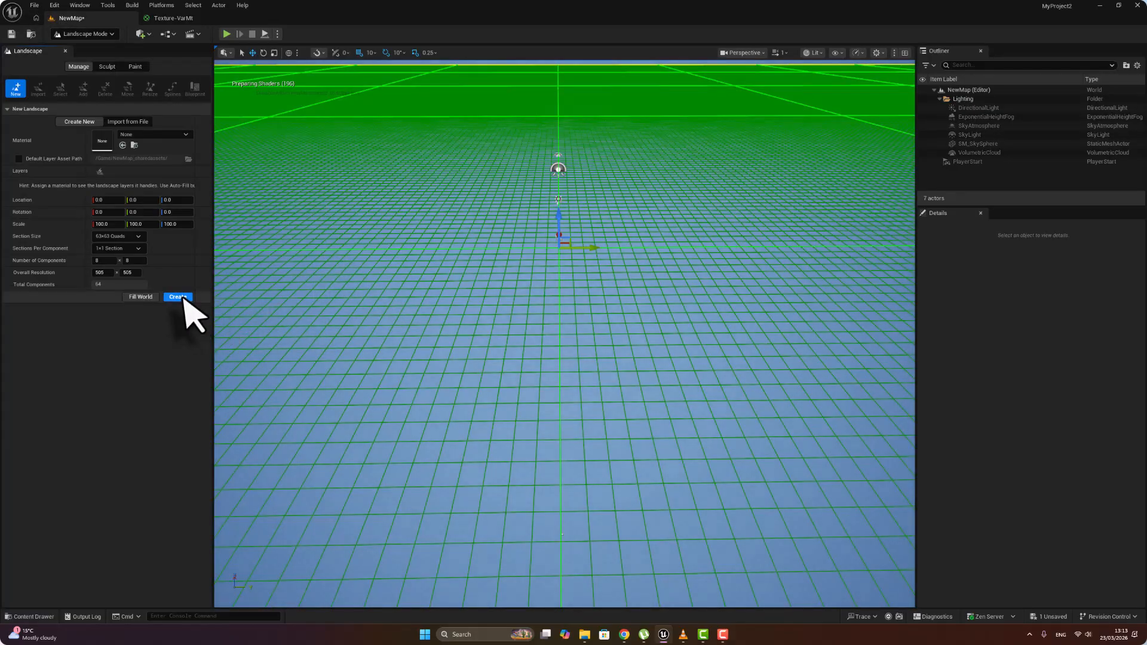
click(178, 298)
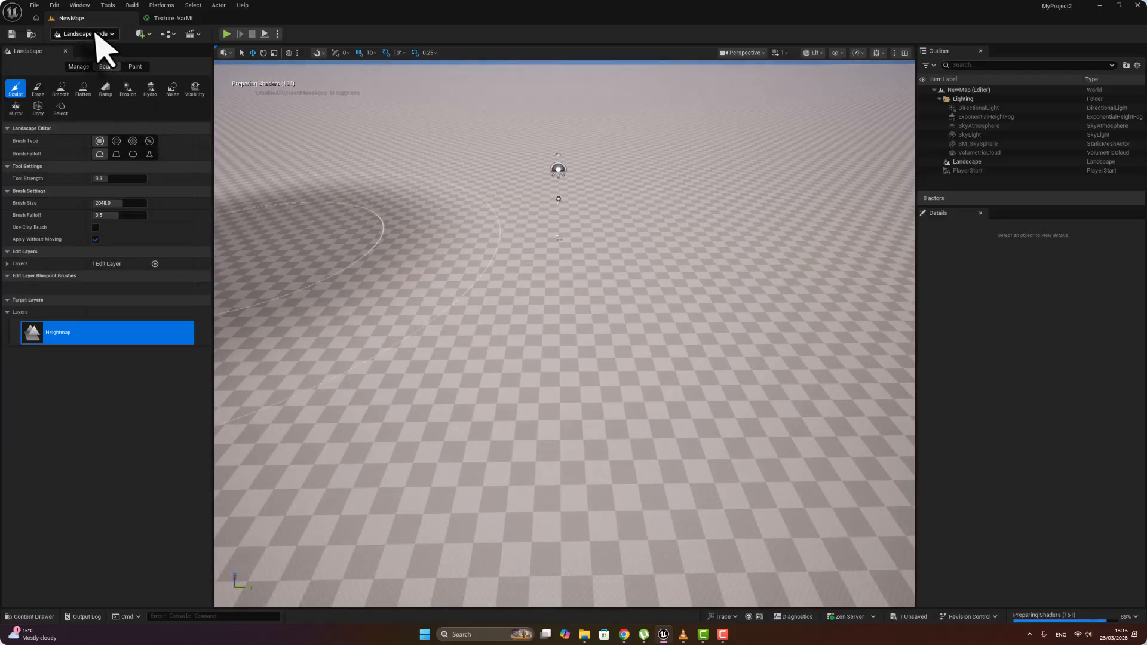
click(103, 36)
click(94, 50)
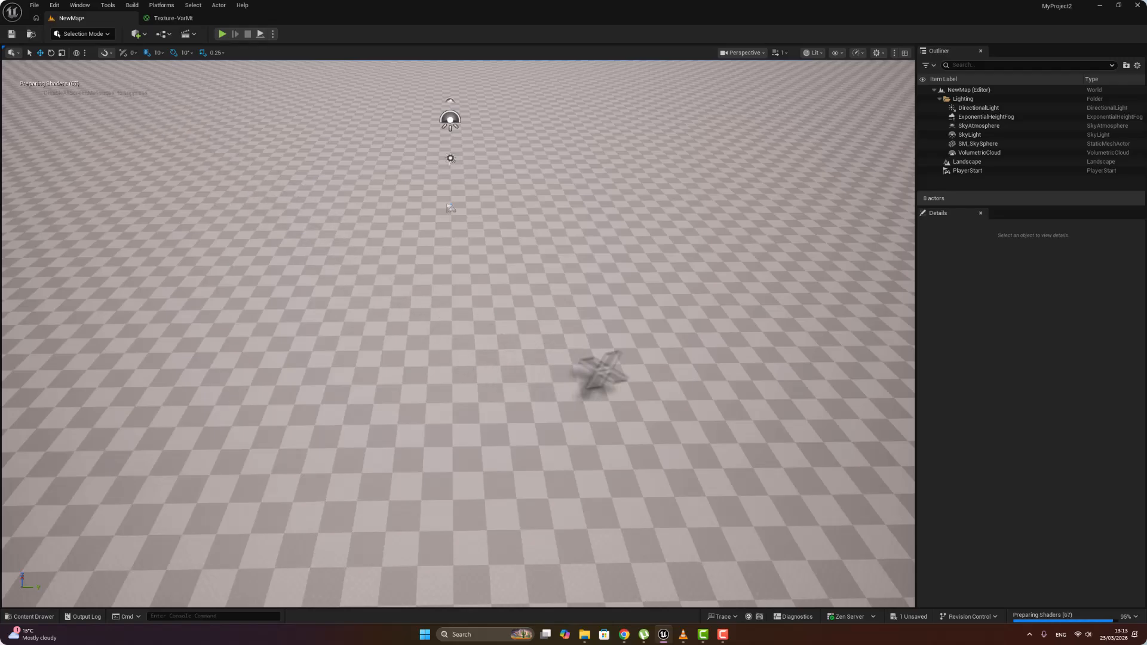
- Create a material instance from Texture-VarMt in the Content folder and assign it as the landscape's Landscape Material
click(533, 297)
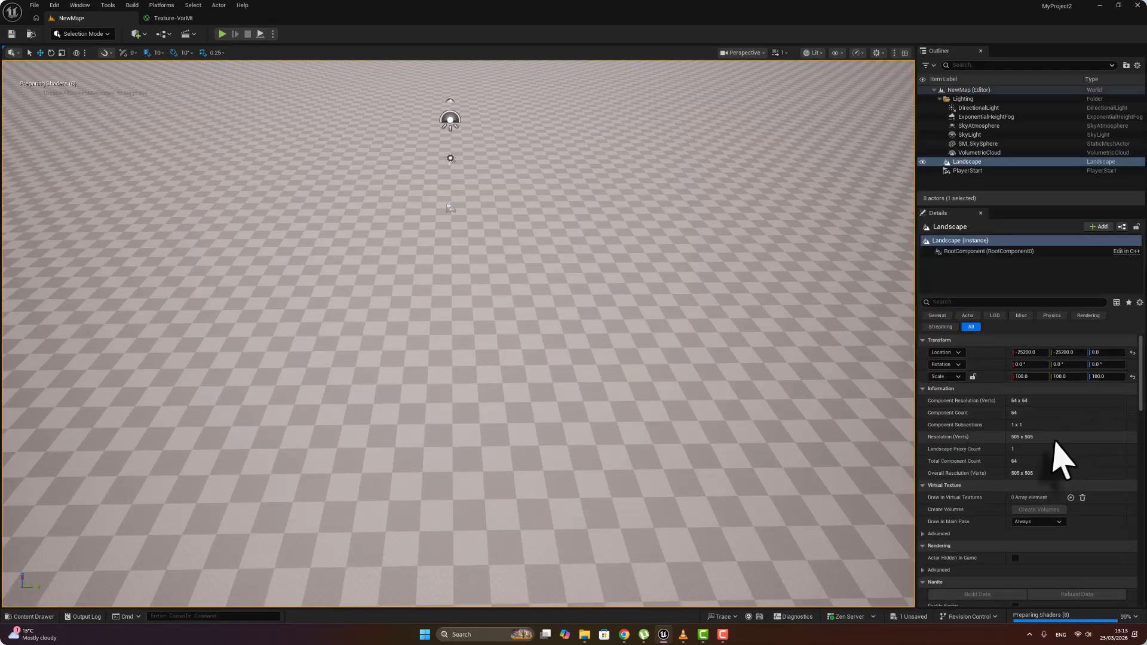
scroll(989, 460, down, 10)
scroll(1055, 445, down, 2)
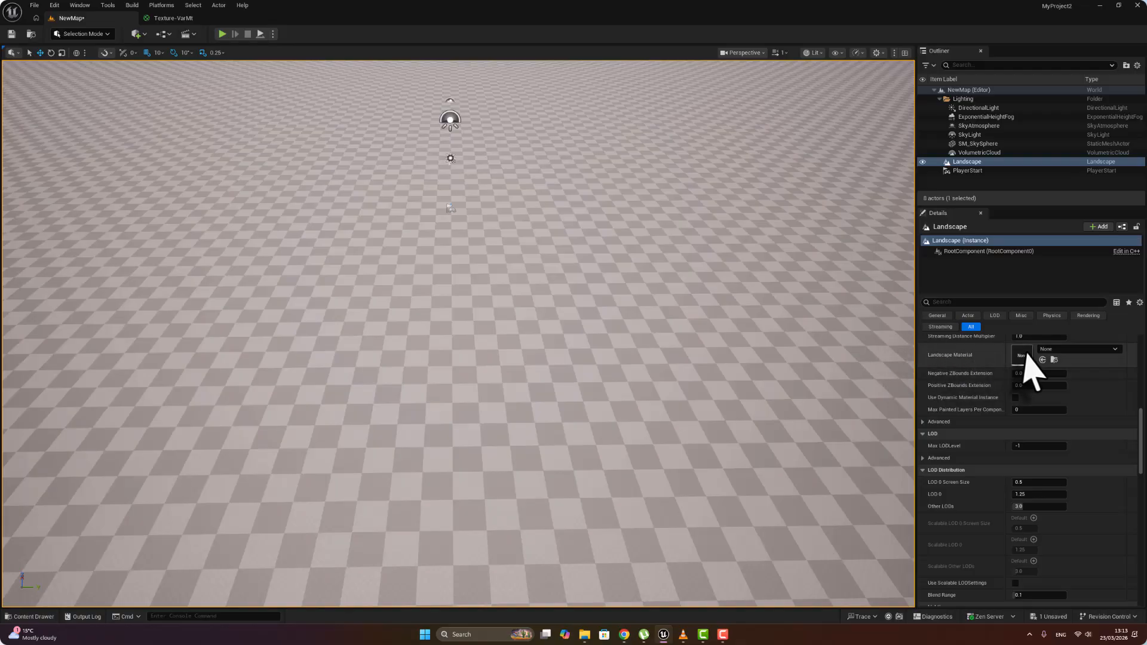
click(34, 618)
click(331, 411)
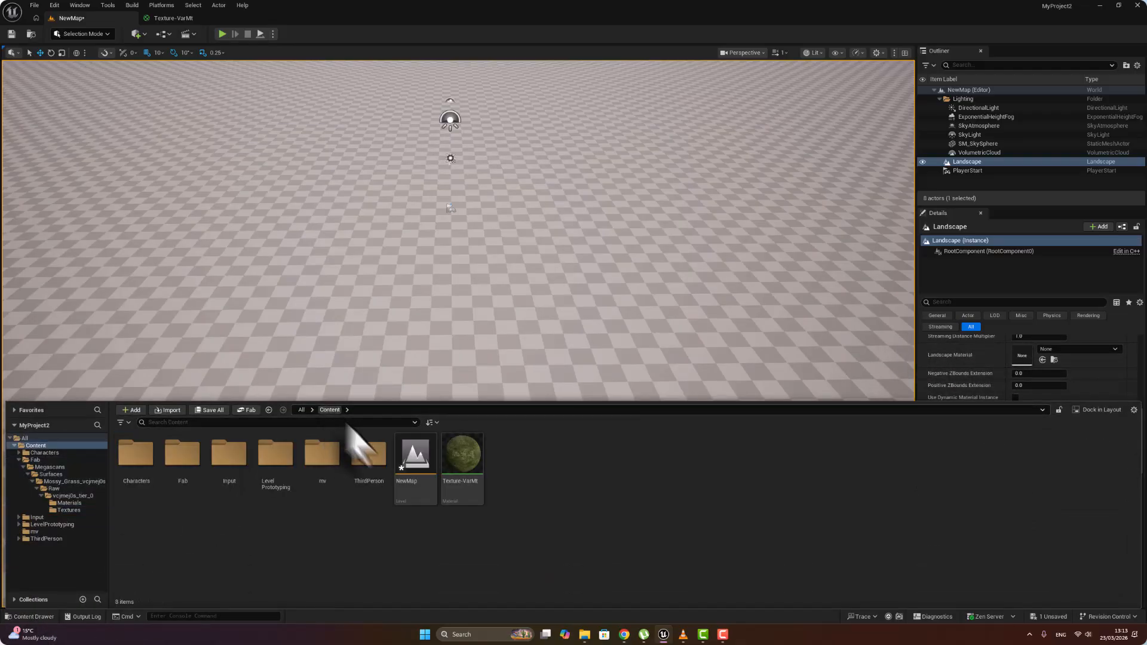
right_click(460, 456)
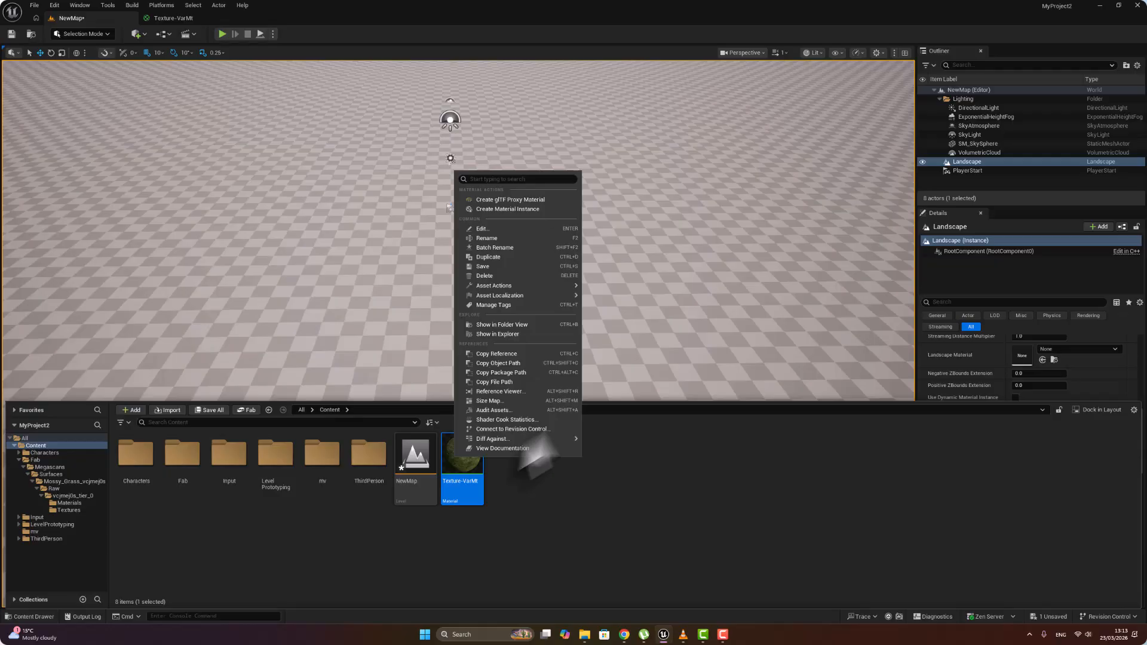
click(533, 209)
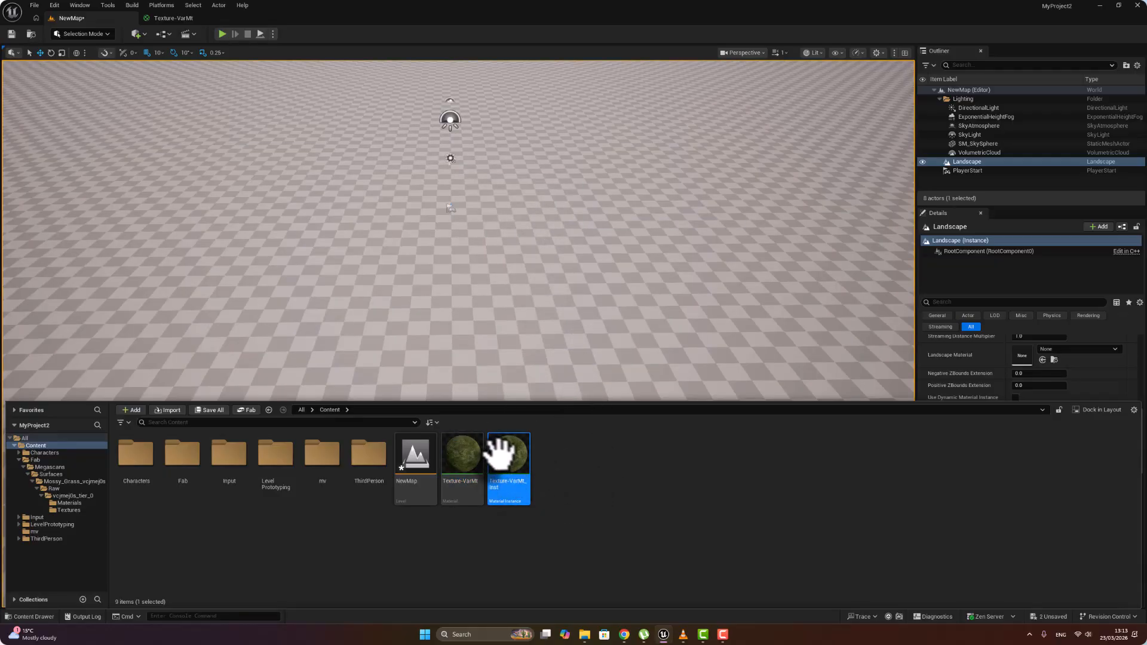
drag(506, 457, 1018, 355)
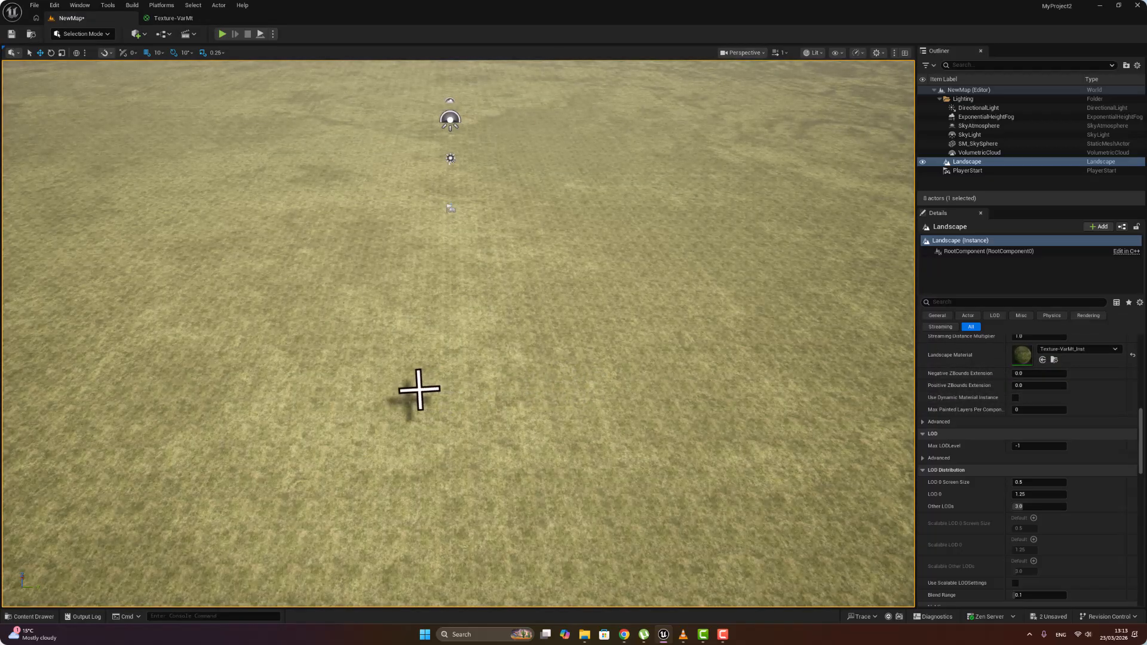
- Examine the grass texture variation across the landscape from far and near, and play-test the level twice with the third-person character
right_drag(420, 389, 485, 362)
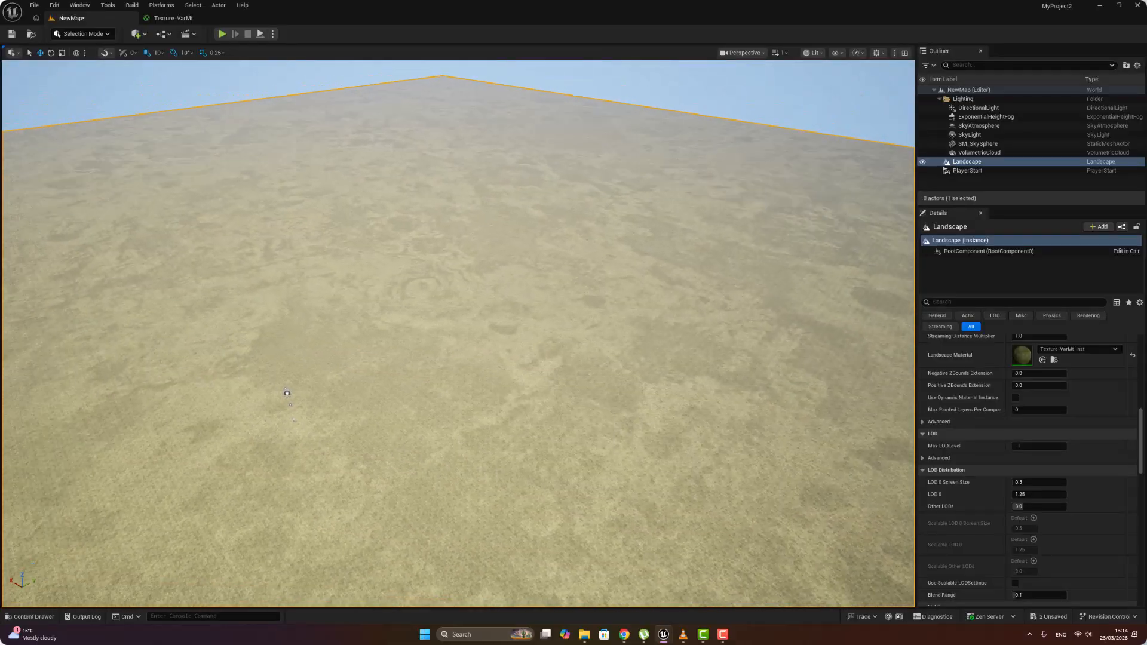
right_drag(341, 278, 185, 278)
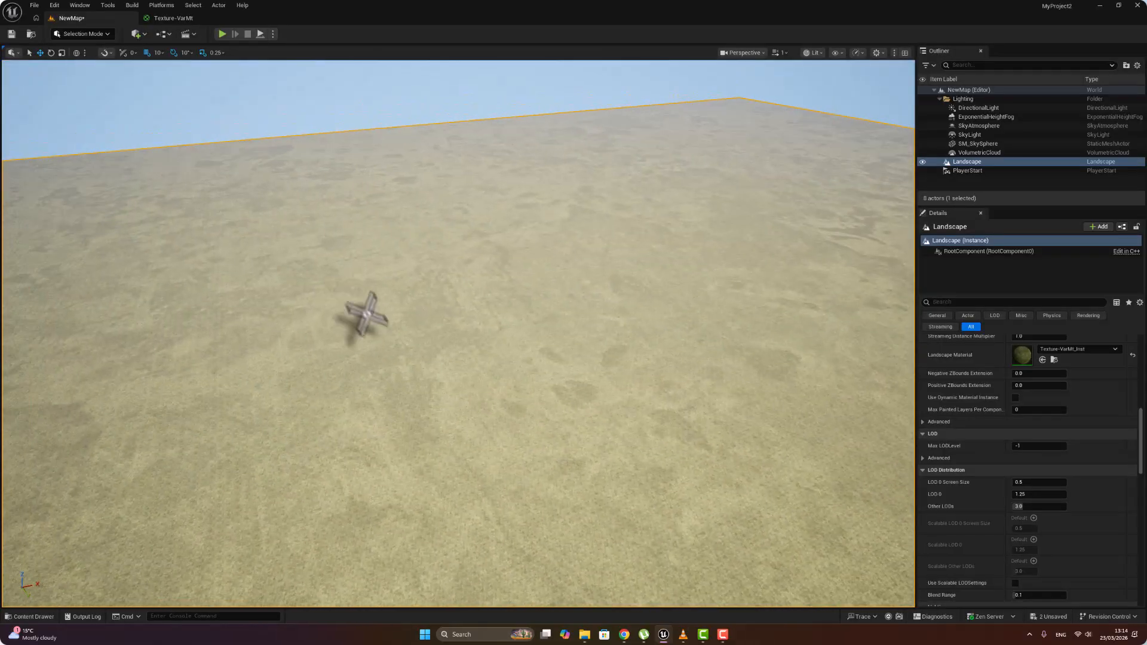
right_drag(409, 377, 406, 418)
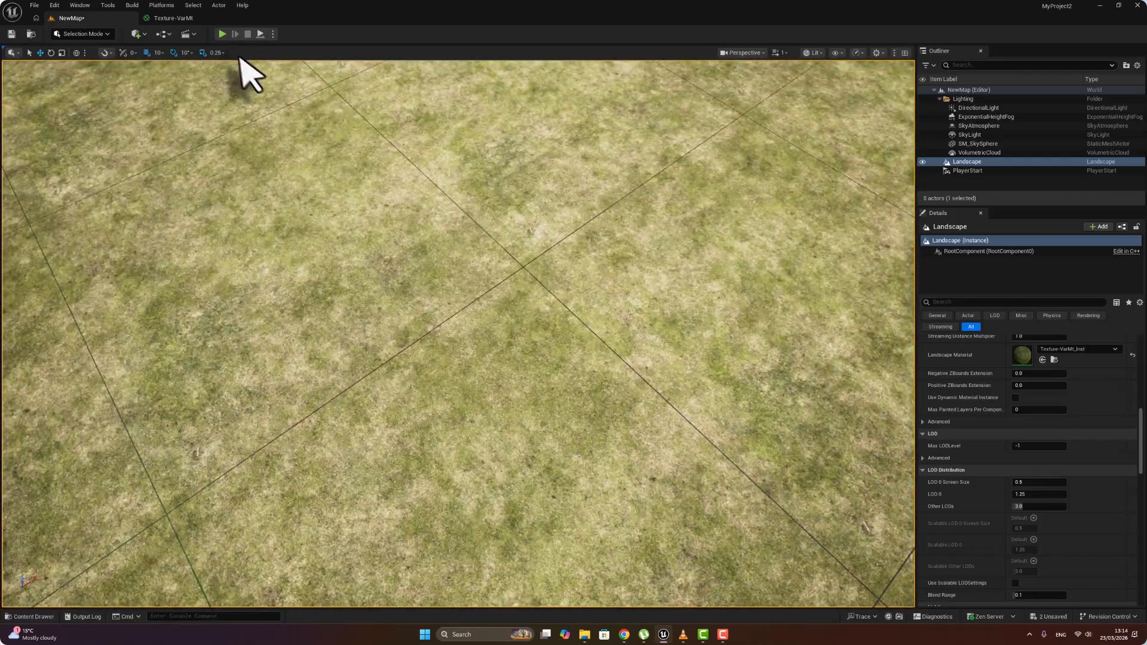
click(221, 34)
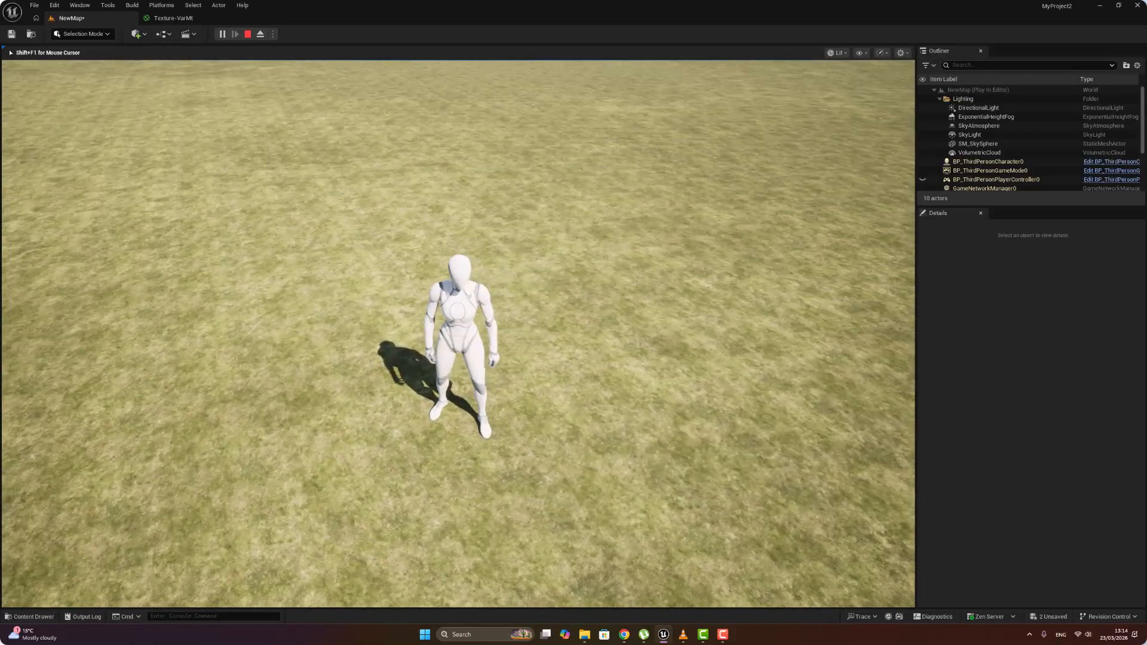
key(Escape)
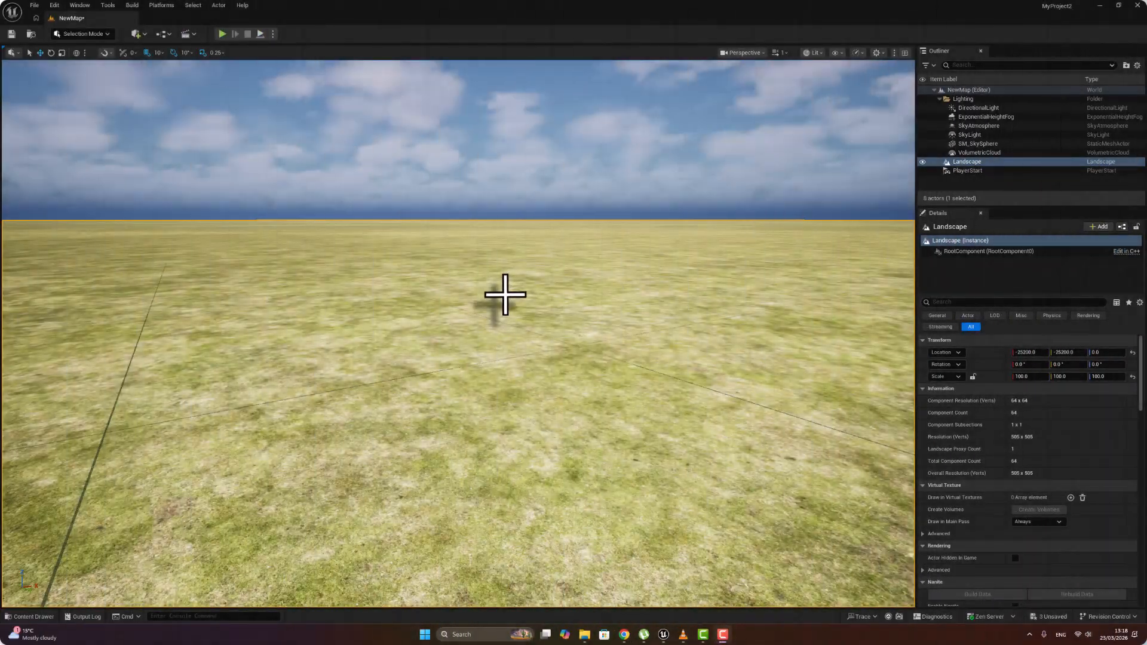
right_drag(505, 294, 504, 329)
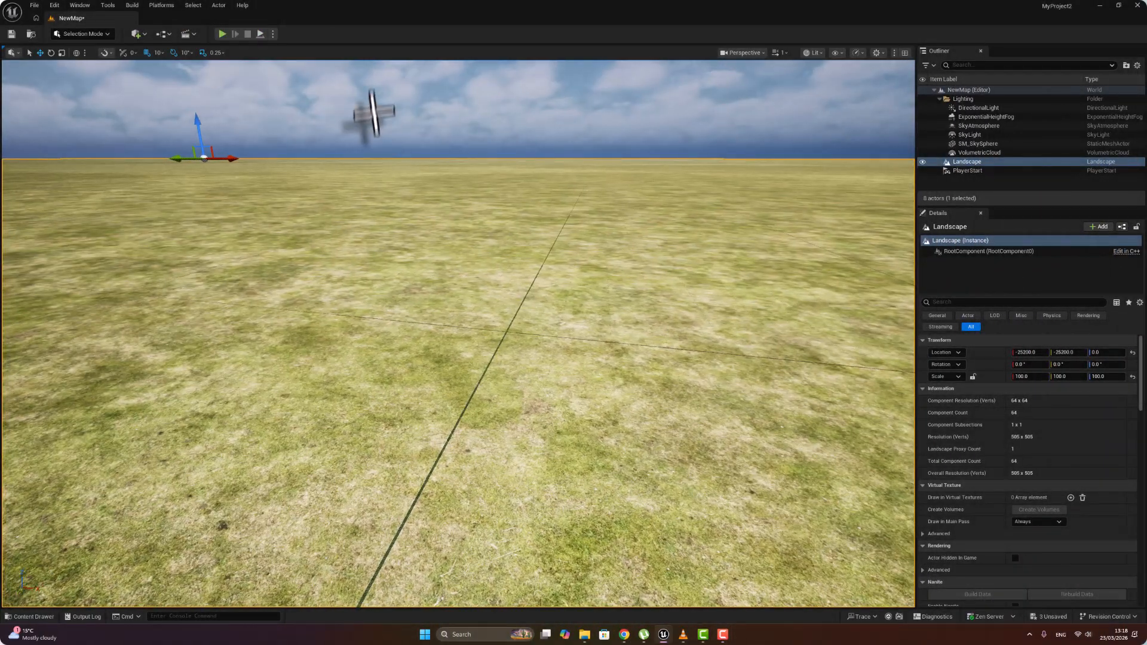
click(221, 34)
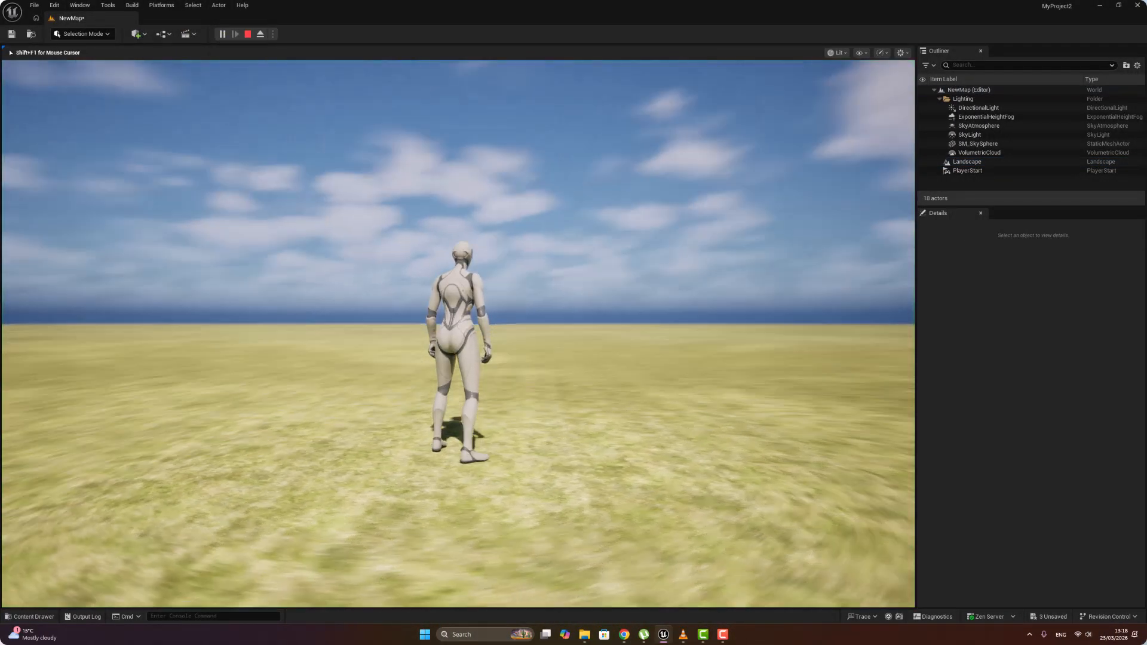